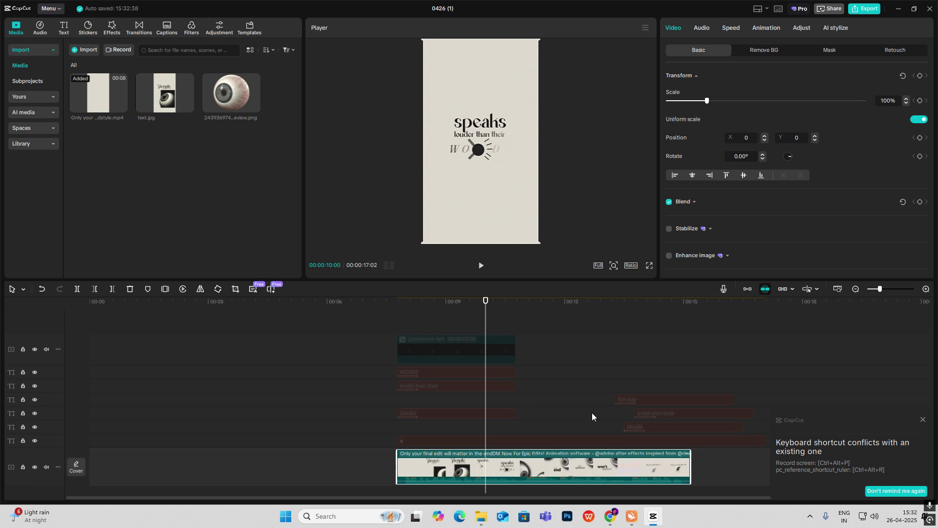
Extract the audio from the reference video clip, move it to the start of the timeline and play it back.
{"action": "right_click", "coordinate": [512, 462]}
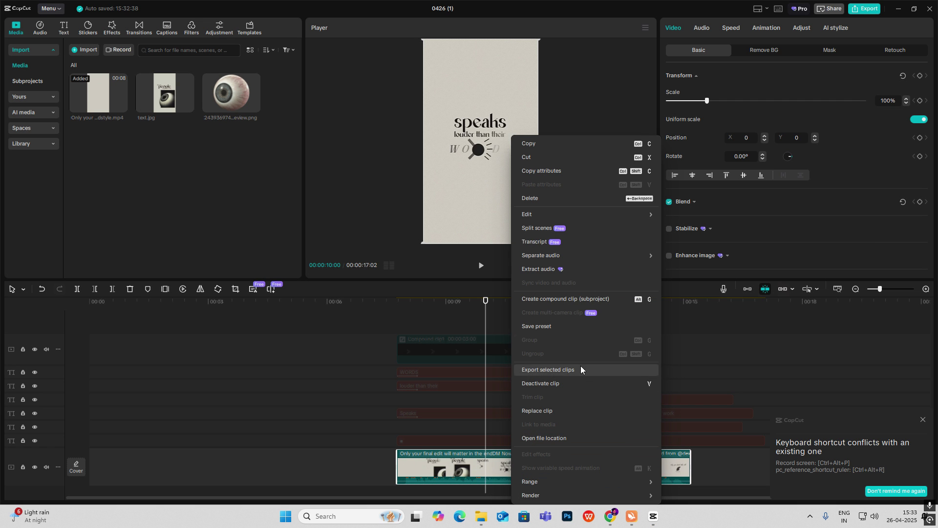
{"action": "left_click", "coordinate": [561, 269]}
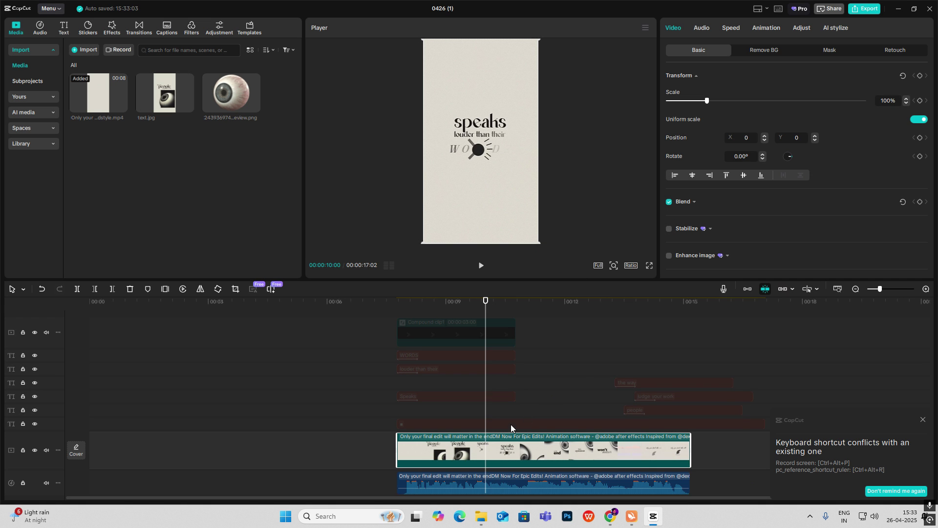
{"action": "left_click_drag", "start_coordinate": [480, 455], "coordinate": [116, 451]}
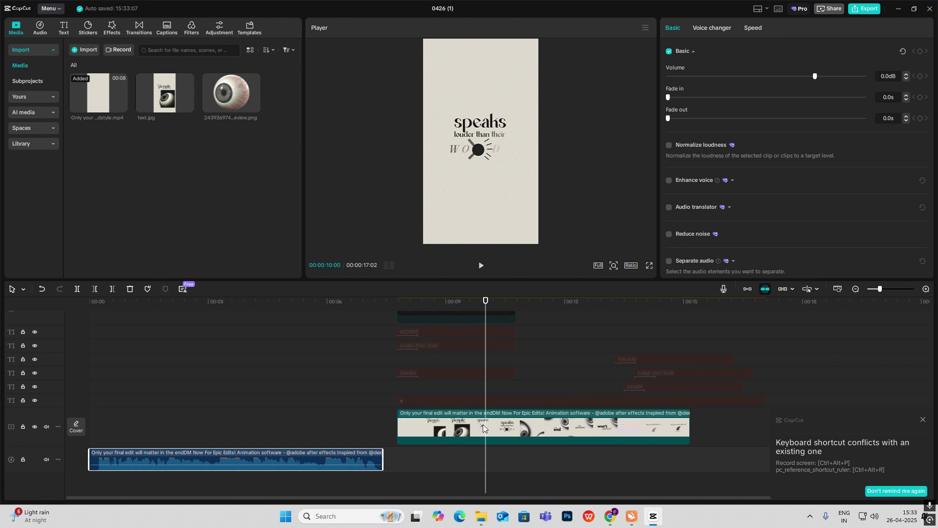
{"action": "left_click", "coordinate": [92, 360]}
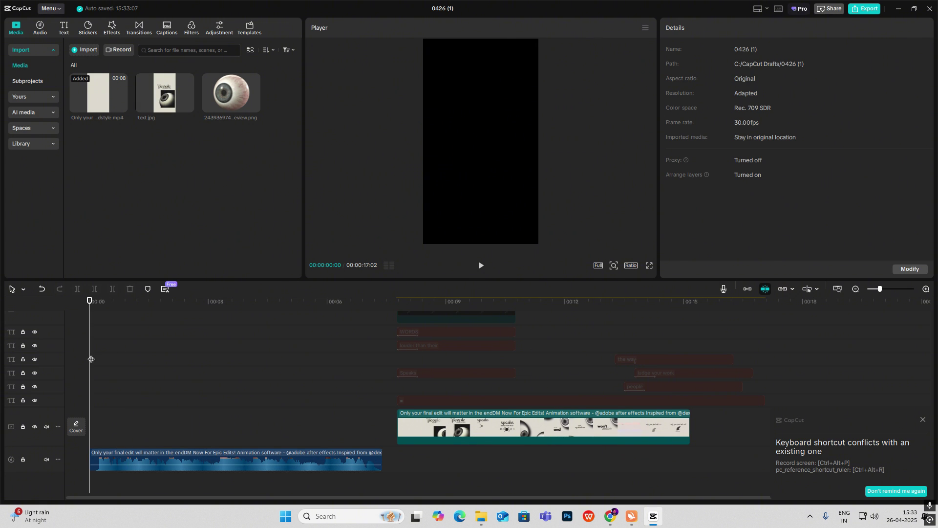
{"action": "key", "text": "space"}
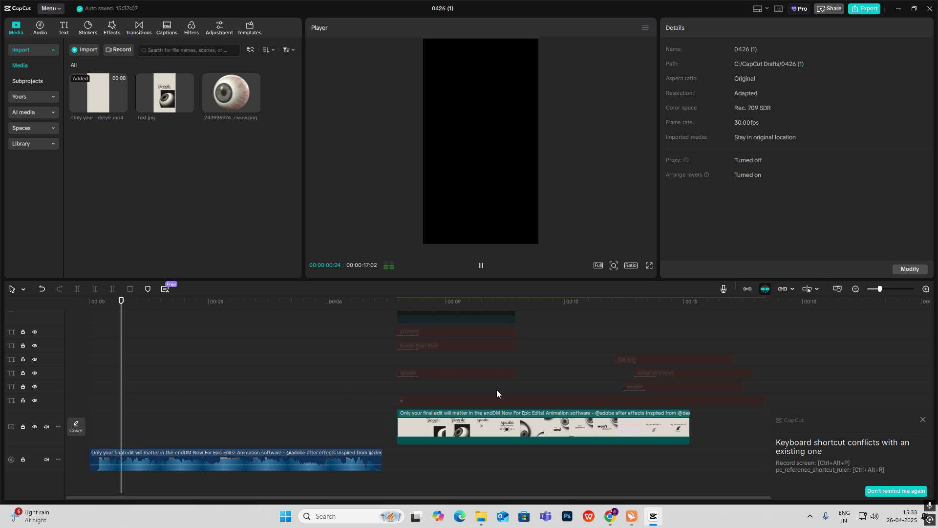
Activate the square-symbol background text clip and move it to the start of the timeline.
{"action": "left_click", "coordinate": [490, 400]}
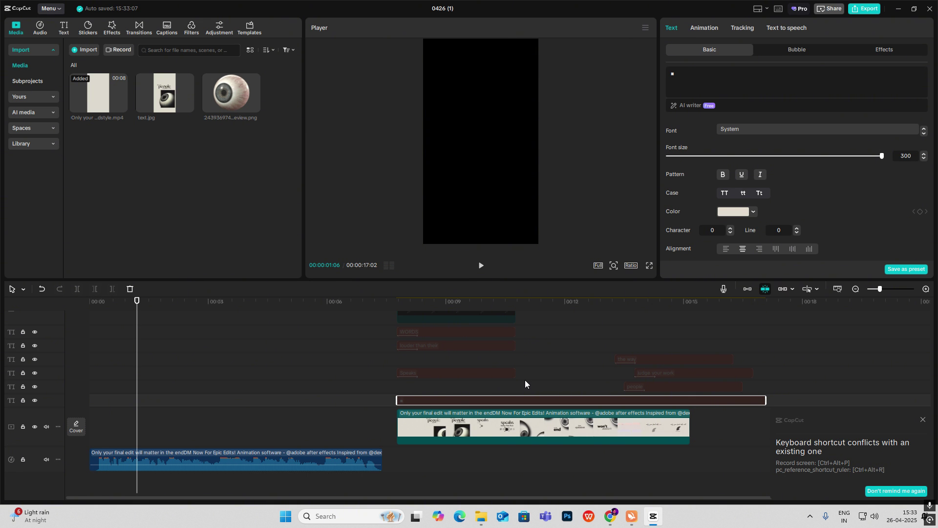
{"action": "key", "text": "v"}
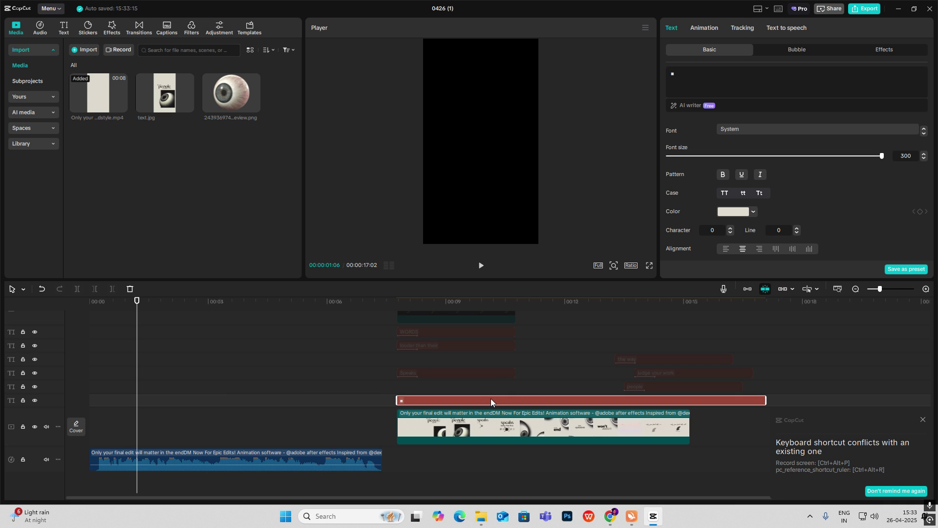
{"action": "left_click_drag", "start_coordinate": [491, 398], "coordinate": [161, 401]}
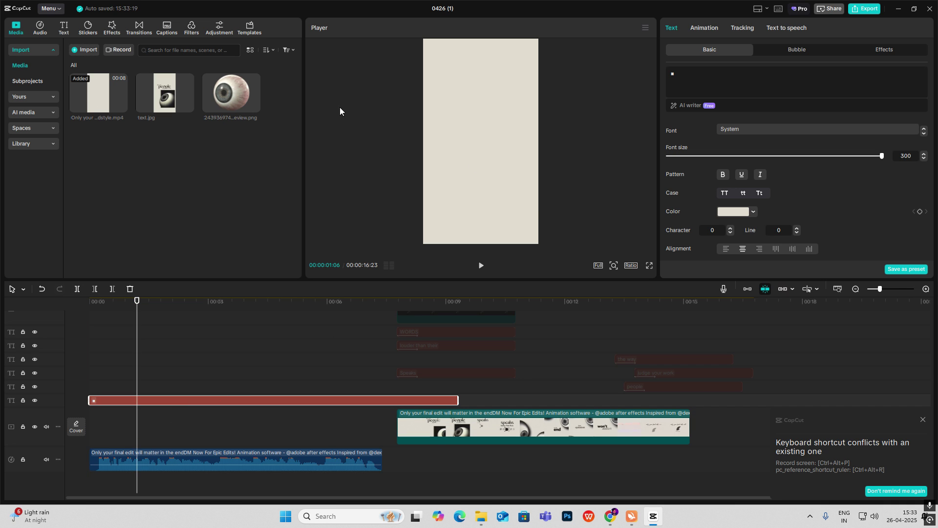
Add a default text clip containing only the black square symbol and set its font size to 300.
{"action": "left_click", "coordinate": [58, 30]}
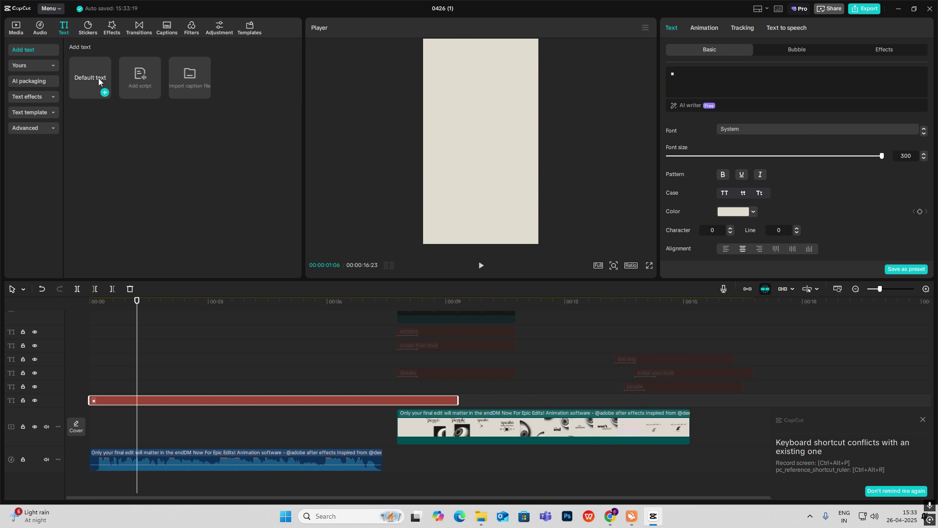
{"action": "left_click_drag", "start_coordinate": [98, 82], "coordinate": [110, 332]}
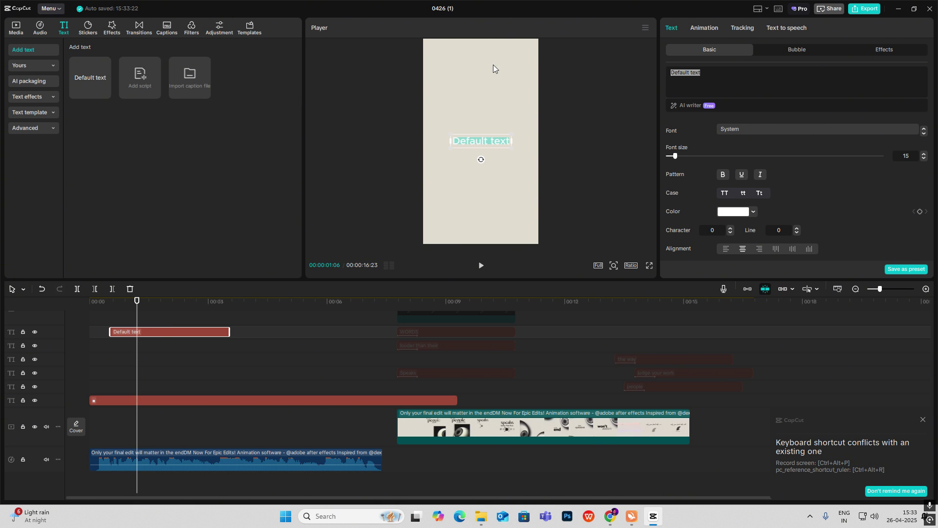
{"action": "key", "text": "super+period"}
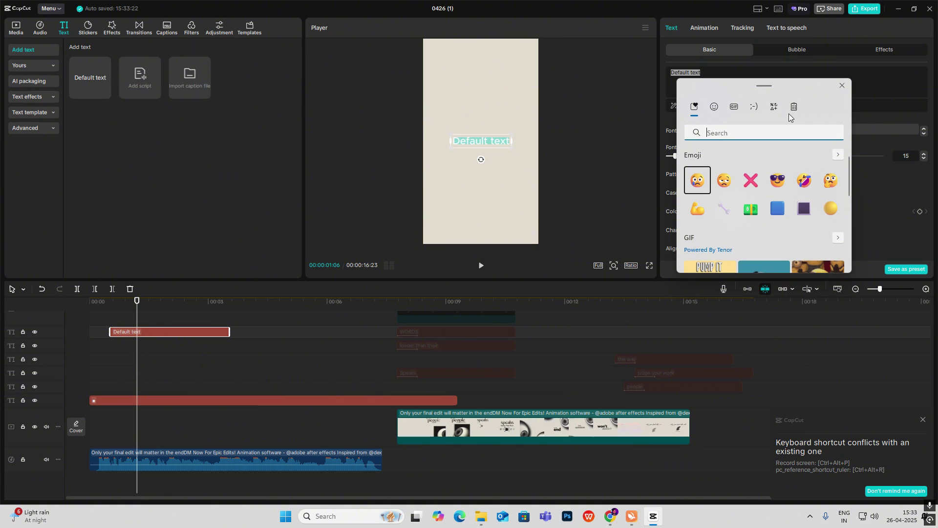
{"action": "left_click", "coordinate": [777, 110]}
{"action": "left_click", "coordinate": [752, 157]}
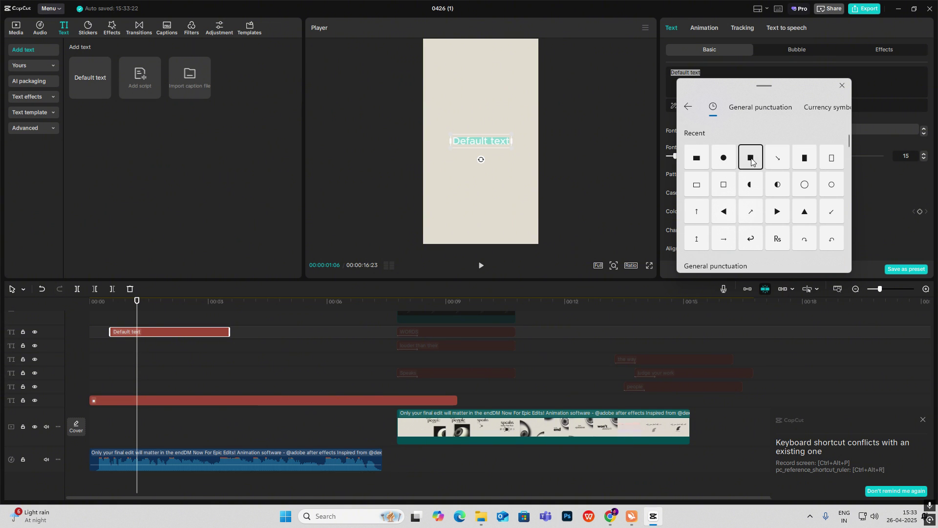
{"action": "left_click", "coordinate": [499, 139]}
{"action": "left_click_drag", "start_coordinate": [679, 155], "coordinate": [904, 167]}
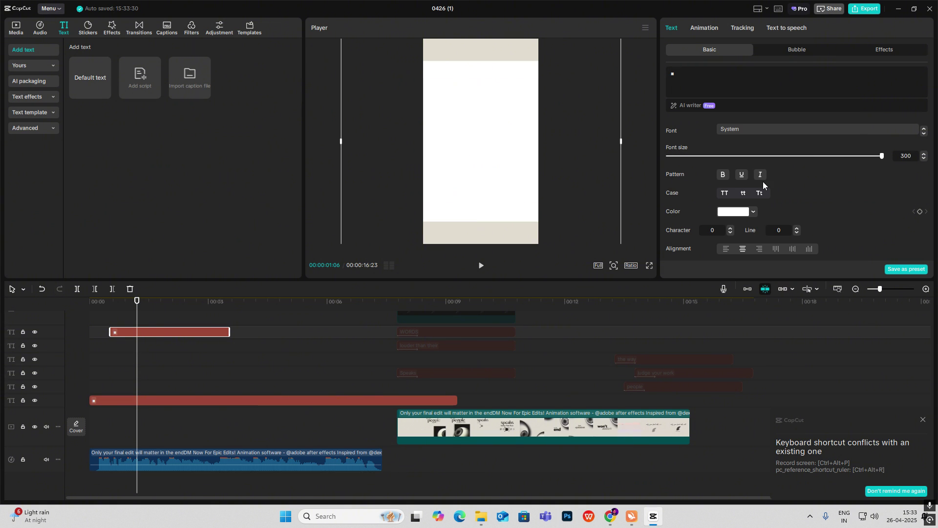
Scale the new square to 121% and sample its color, DDDAD0, from the reference video's background.
{"action": "scroll", "coordinate": [763, 181], "scroll_direction": "down", "scroll_amount": 5}
{"action": "left_click_drag", "start_coordinate": [735, 221], "coordinate": [710, 223]}
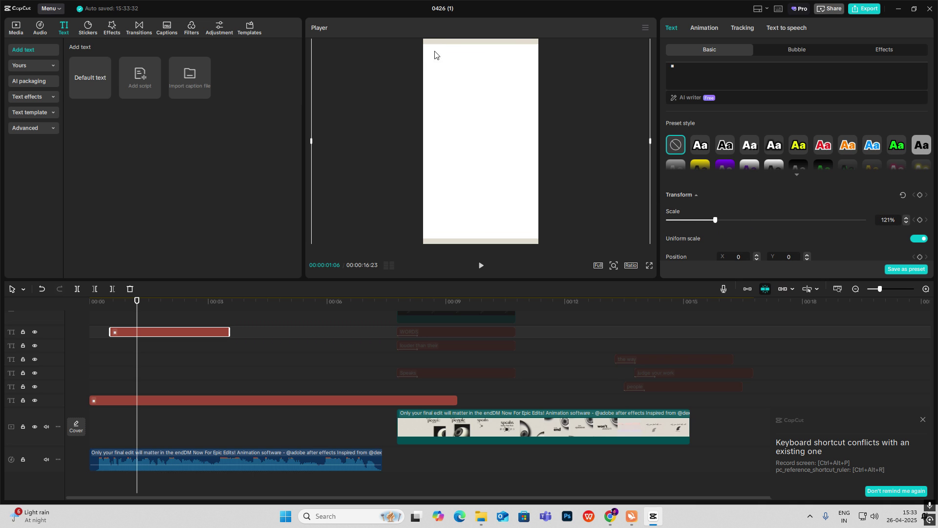
{"action": "scroll", "coordinate": [722, 200], "scroll_direction": "down", "scroll_amount": 5}
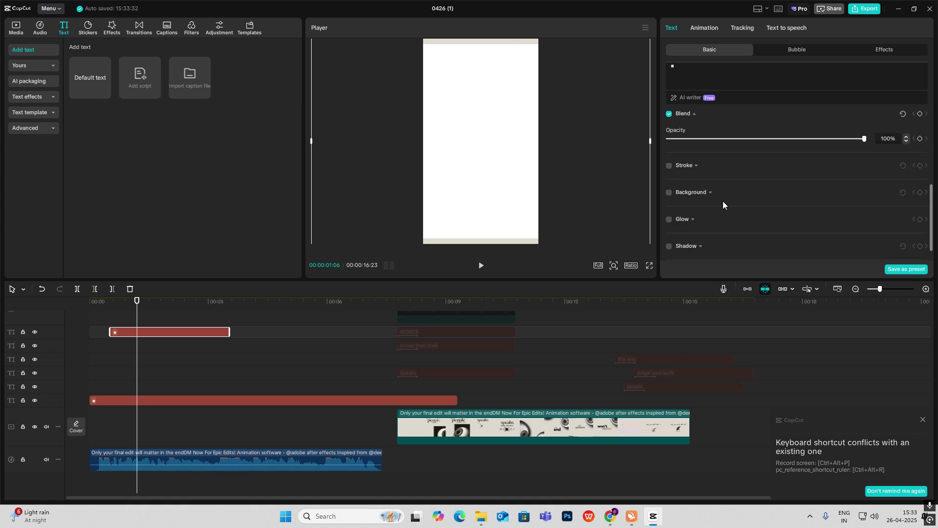
{"action": "scroll", "coordinate": [723, 181], "scroll_direction": "up", "scroll_amount": 2}
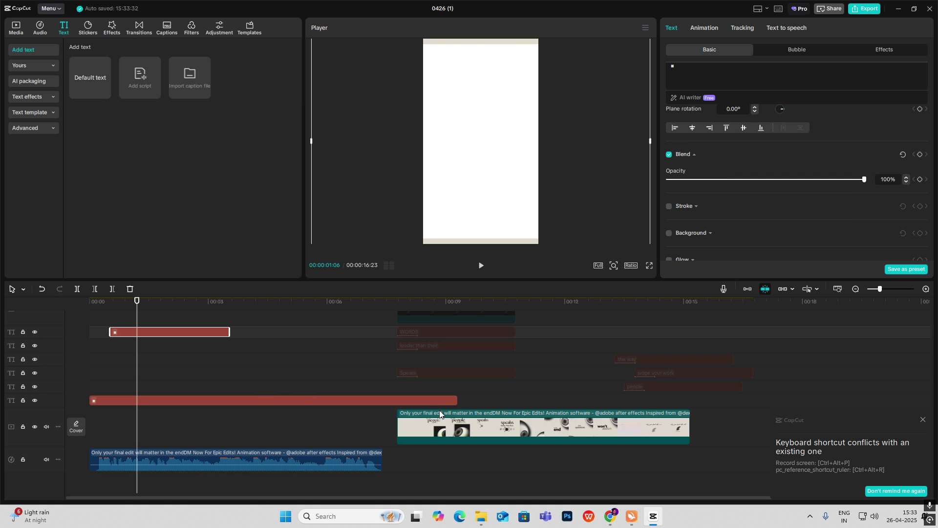
{"action": "scroll", "coordinate": [747, 177], "scroll_direction": "up", "scroll_amount": 5}
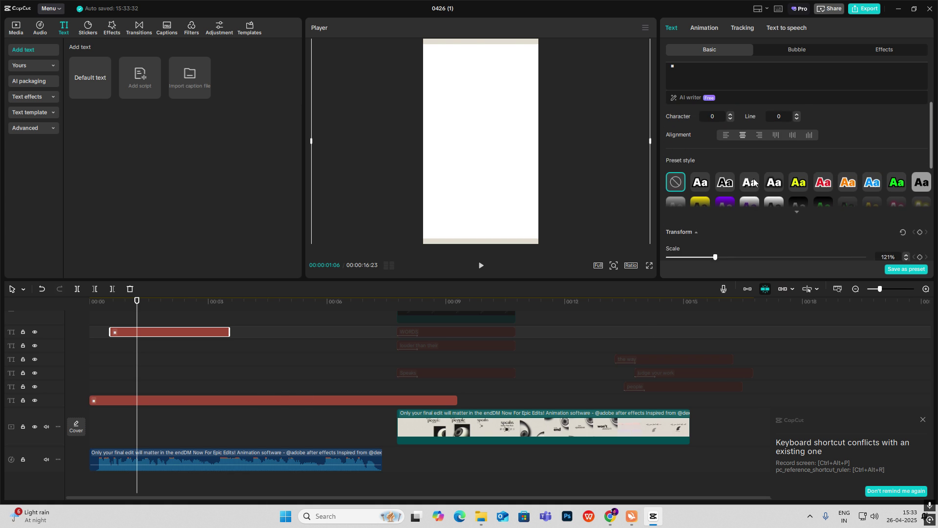
{"action": "left_click", "coordinate": [753, 211]}
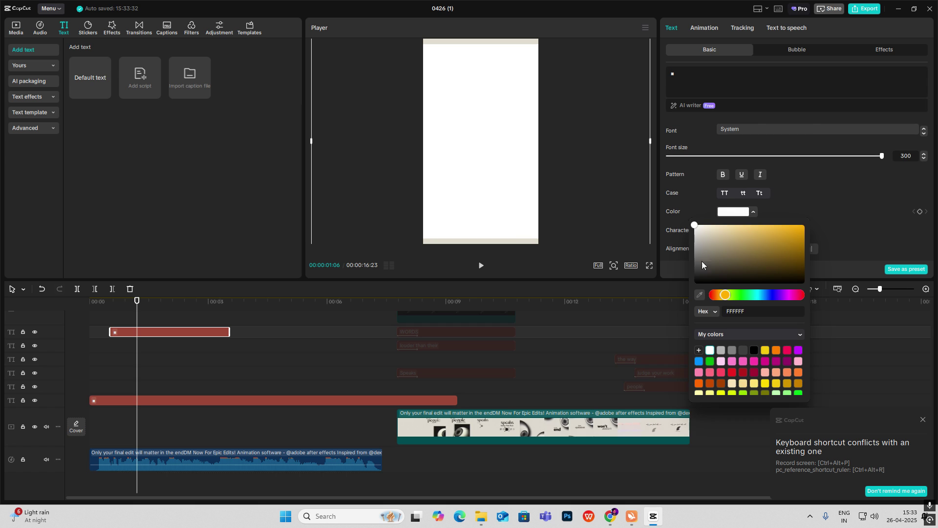
{"action": "left_click", "coordinate": [699, 295]}
{"action": "left_click", "coordinate": [489, 438]}
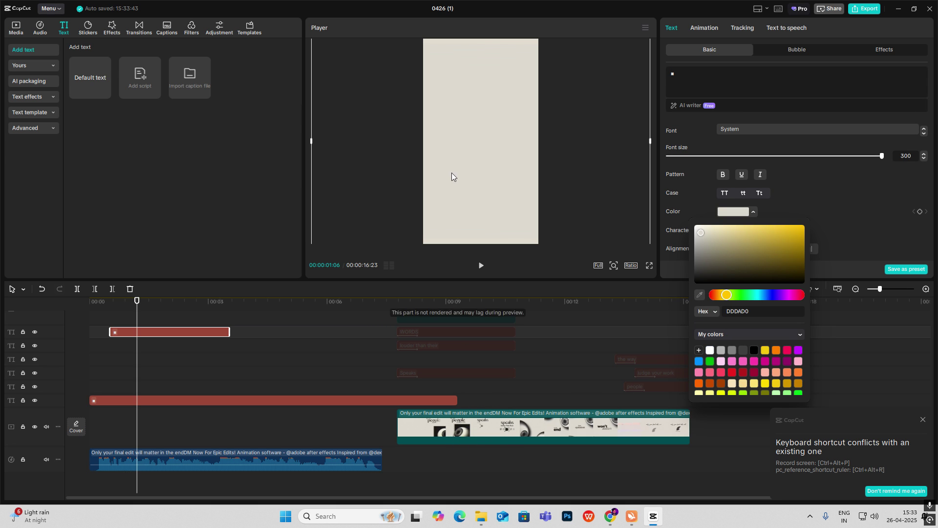
Delete the newly added square-symbol text clip.
{"action": "left_click", "coordinate": [174, 327]}
{"action": "left_click", "coordinate": [166, 336]}
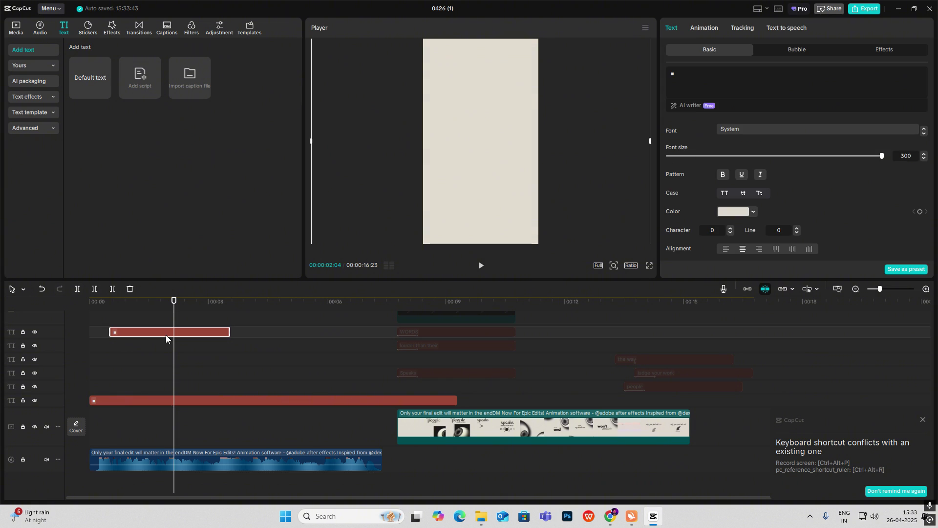
{"action": "key", "text": "Delete"}
Split the square background clip at the end of the extracted audio and delete the remainder.
{"action": "left_click", "coordinate": [255, 355]}
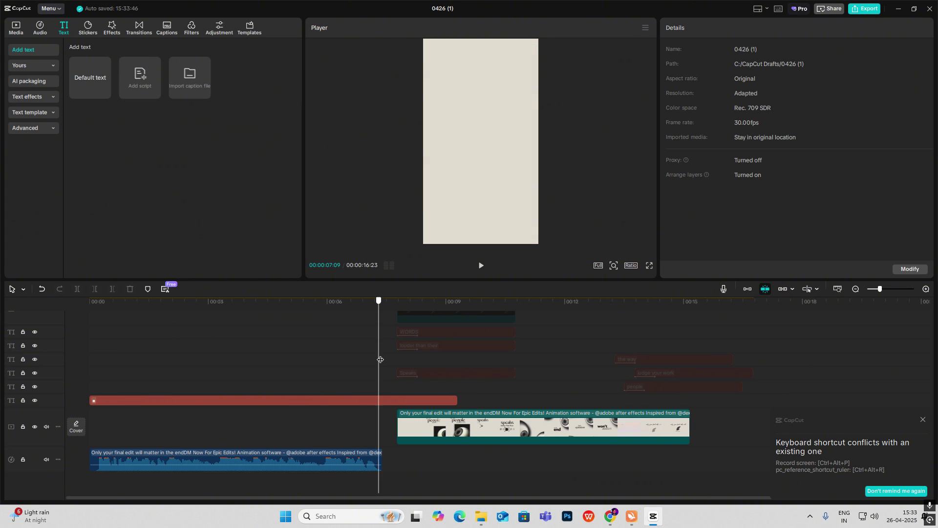
{"action": "left_click", "coordinate": [398, 401]}
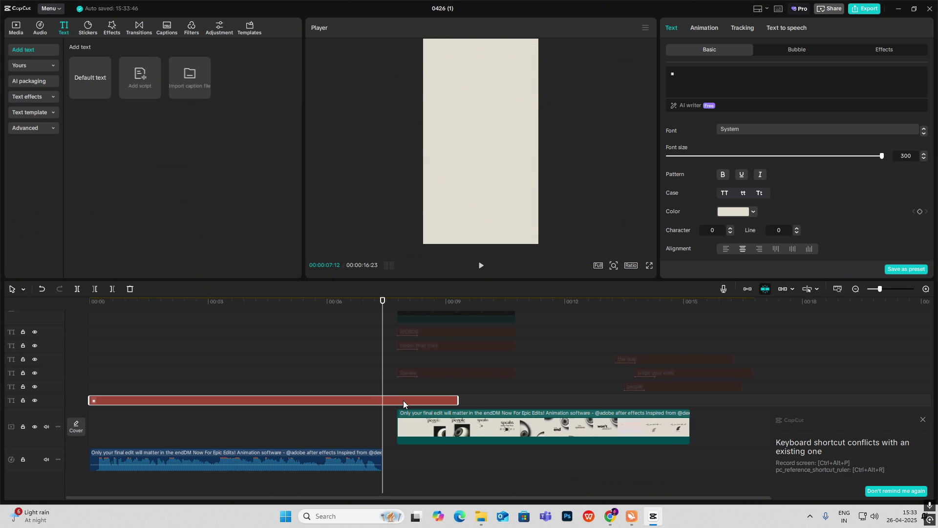
{"action": "key", "text": "ctrl+b"}
{"action": "key", "text": "Delete"}
Review the trimmed background and the reference video's opening scene with the text and eye picture.
{"action": "left_click", "coordinate": [202, 353]}
{"action": "left_click", "coordinate": [85, 355]}
{"action": "left_click_drag", "start_coordinate": [85, 355], "coordinate": [201, 391]}
{"action": "left_click_drag", "start_coordinate": [396, 400], "coordinate": [433, 406]}
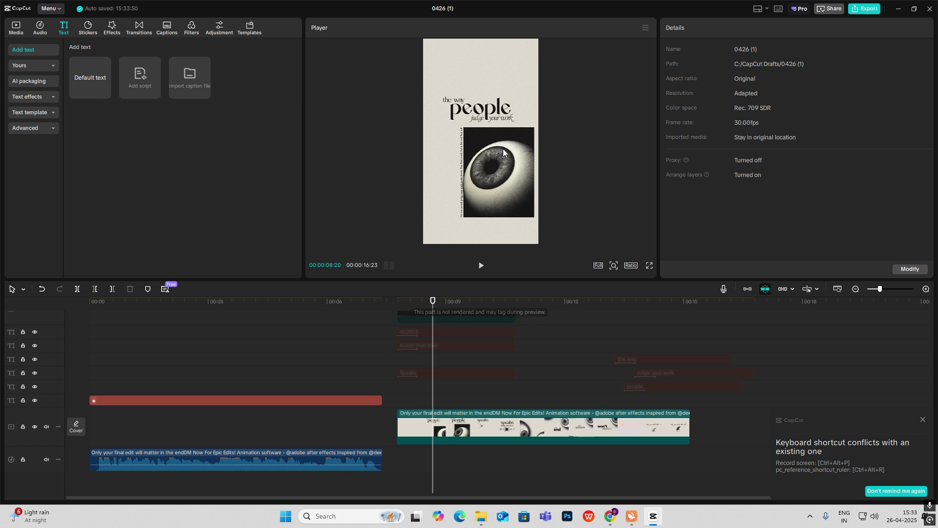
{"action": "scroll", "coordinate": [452, 376], "scroll_direction": "up", "scroll_amount": 2}
{"action": "scroll", "coordinate": [462, 371], "scroll_direction": "down", "scroll_amount": 2}
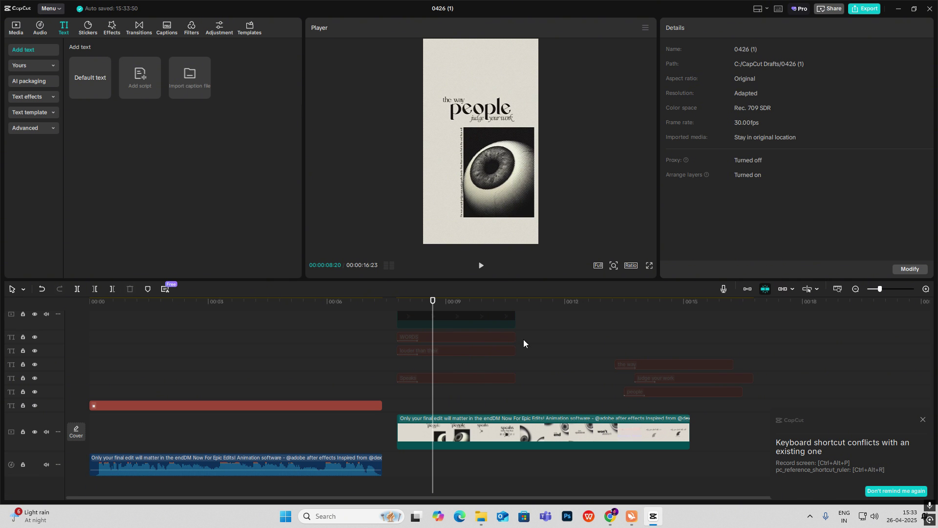
Activate the "the way", "people" and "judge your work" text clips, move them to the timeline start and preview them.
{"action": "left_click_drag", "start_coordinate": [525, 335], "coordinate": [557, 359]}
{"action": "left_click_drag", "start_coordinate": [625, 325], "coordinate": [72, 344]}
{"action": "left_click", "coordinate": [105, 346]}
{"action": "key", "text": "space"}
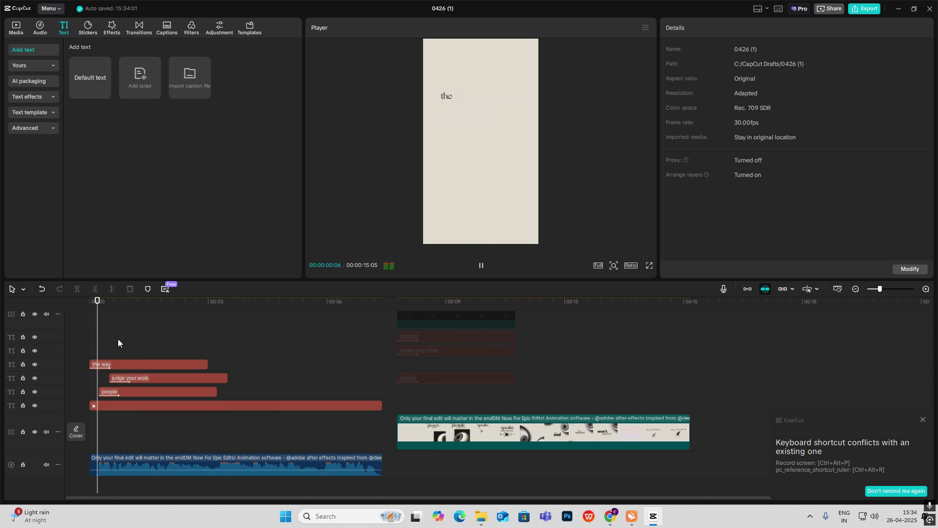
{"action": "key", "text": "space"}
Shift the "people" and "judge your work" clips slightly later to match the audio and preview the staggered text.
{"action": "left_click", "coordinate": [91, 341]}
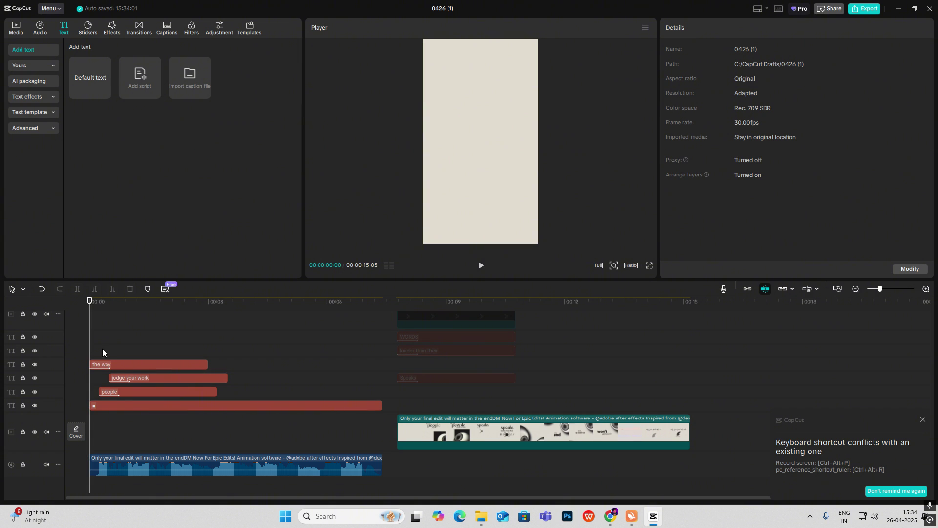
{"action": "key", "text": "space"}
{"action": "key", "text": "space"}
{"action": "left_click_drag", "start_coordinate": [123, 394], "coordinate": [157, 381]}
{"action": "key", "text": "space"}
{"action": "key", "text": "space"}
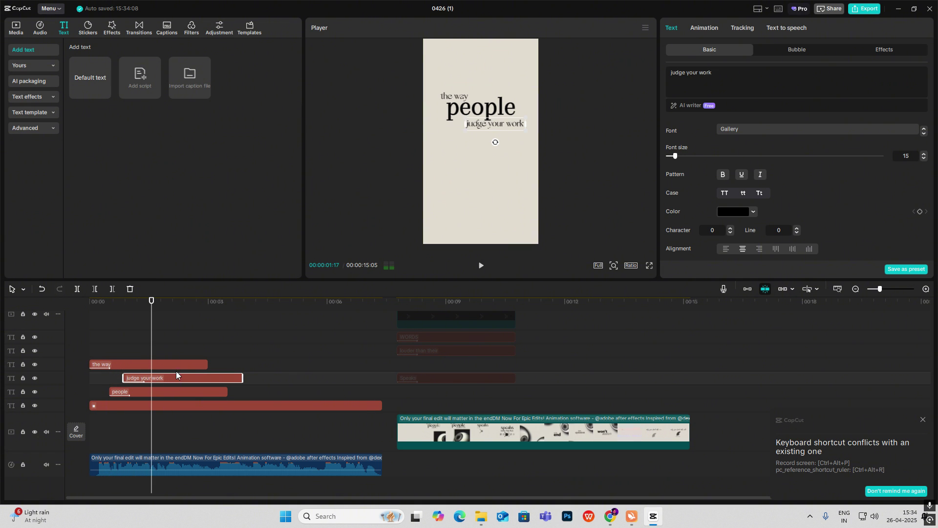
{"action": "left_click", "coordinate": [129, 342]}
{"action": "left_click_drag", "start_coordinate": [128, 342], "coordinate": [159, 350]}
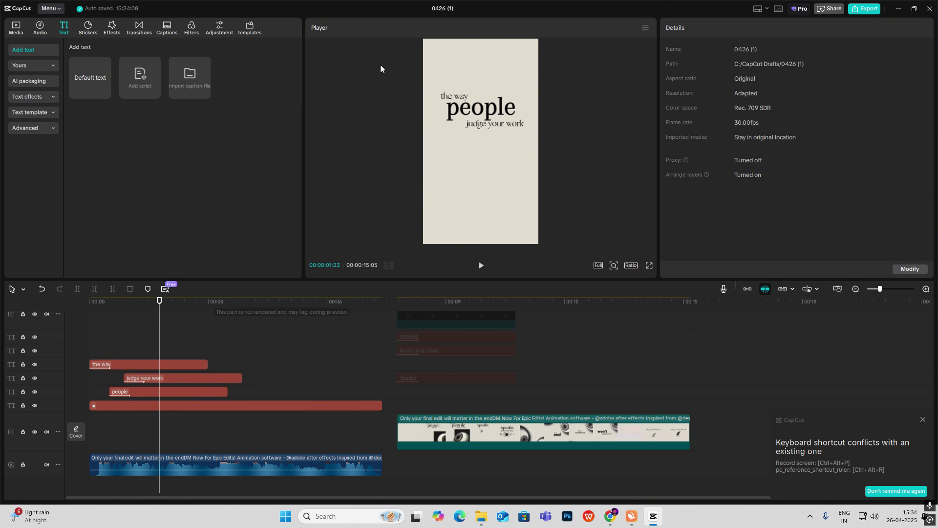
Examine the reference video's opening layout and the fonts used by the "the way", "judge your work" and "people" texts.
{"action": "left_click", "coordinate": [412, 406]}
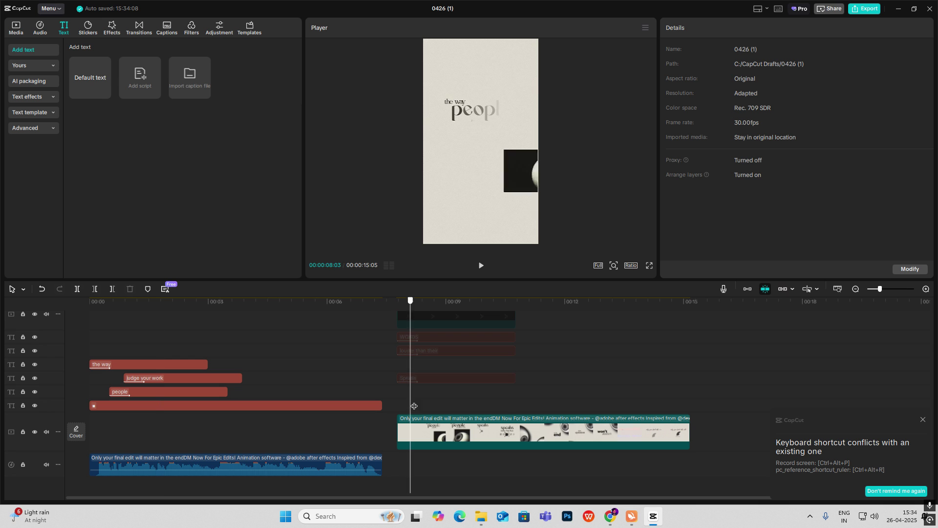
{"action": "mouse_move", "coordinate": [413, 406]}
{"action": "left_mouse_down"}
{"action": "mouse_move", "coordinate": [444, 410]}
{"action": "mouse_move", "coordinate": [403, 406]}
{"action": "mouse_move", "coordinate": [426, 406]}
{"action": "left_mouse_up"}
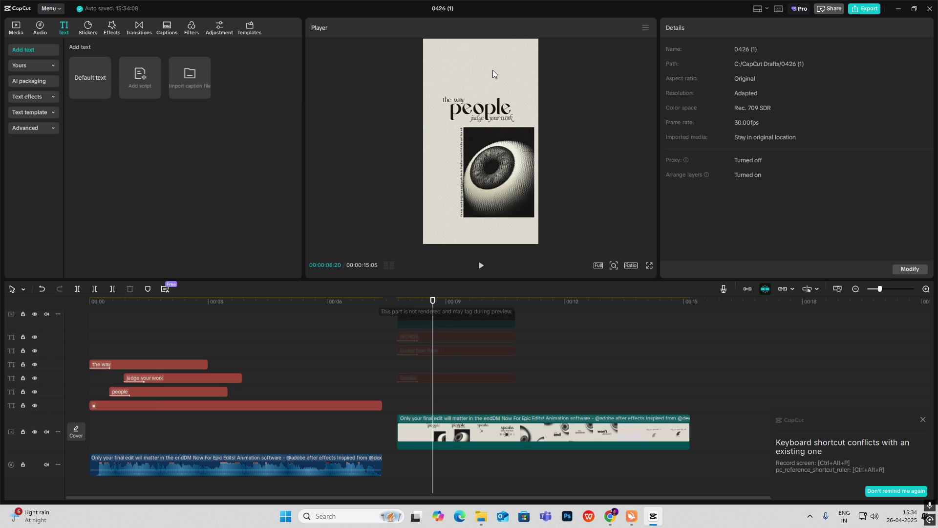
{"action": "left_click", "coordinate": [110, 364]}
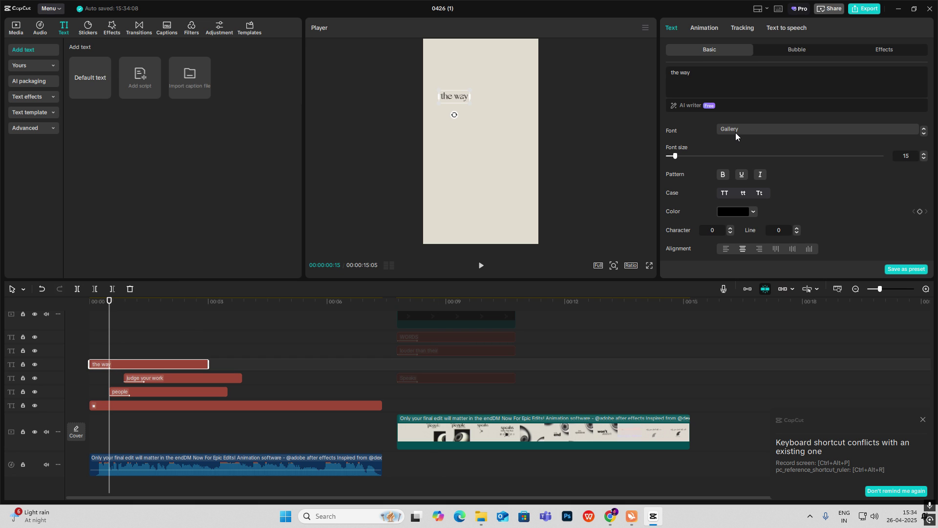
{"action": "left_click", "coordinate": [147, 381]}
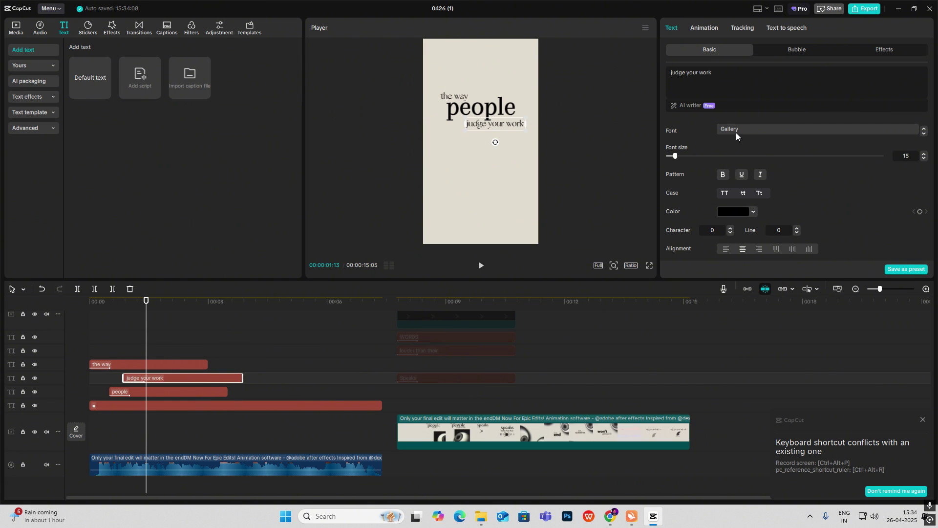
{"action": "left_click", "coordinate": [154, 391]}
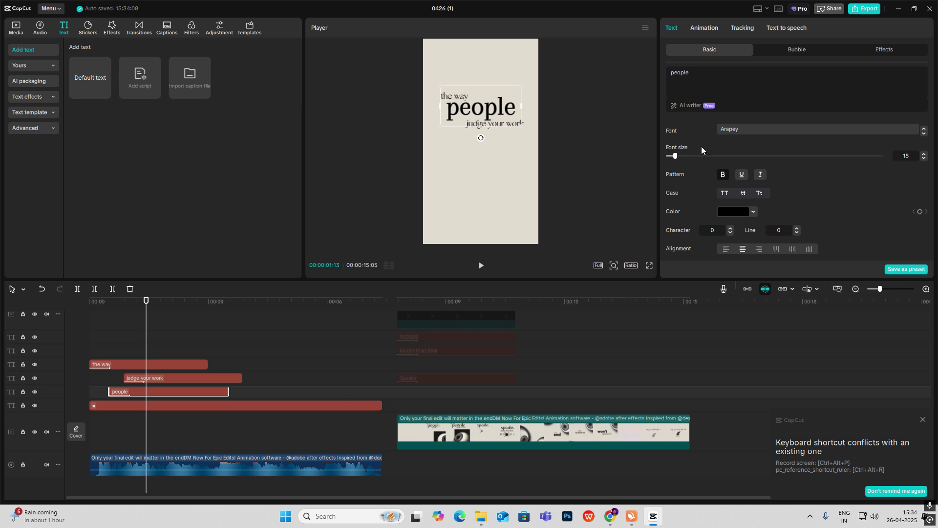
{"action": "left_click", "coordinate": [105, 341]}
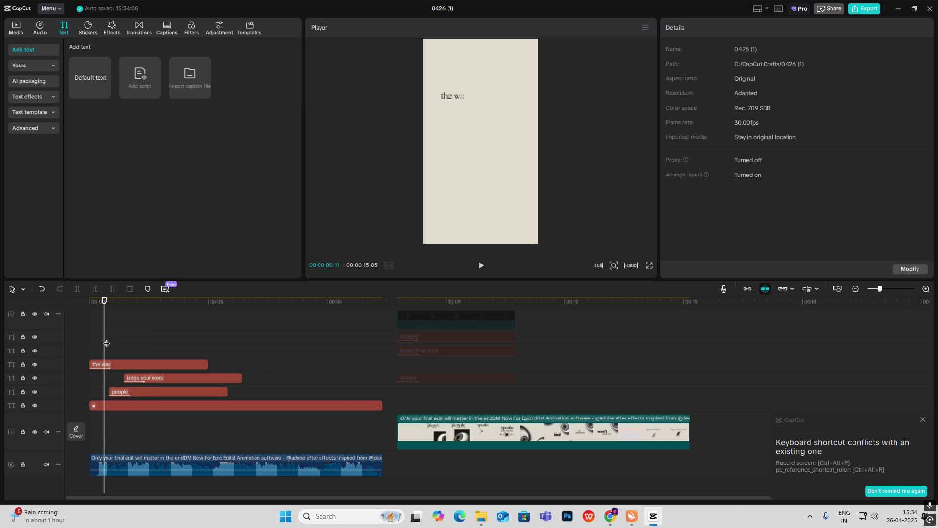
{"action": "left_click_drag", "start_coordinate": [104, 341], "coordinate": [168, 360]}
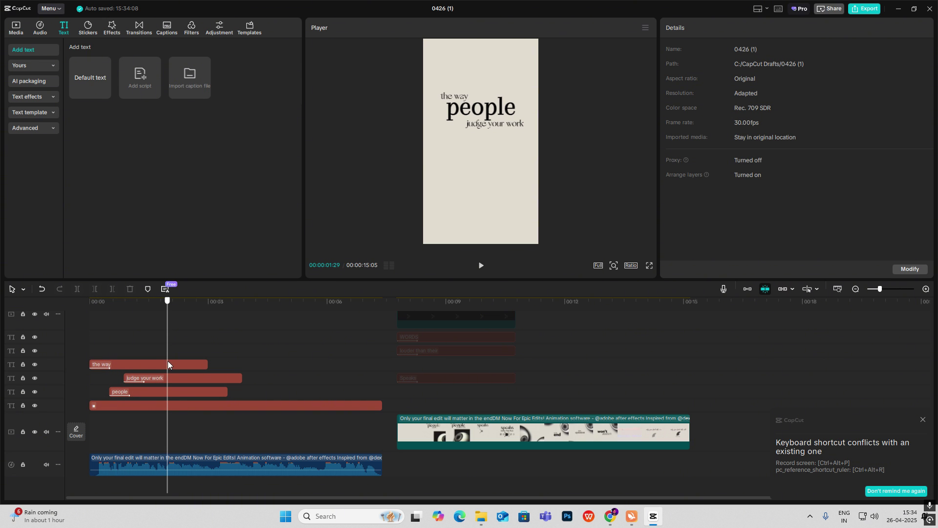
Add a default text clip near the timeline start and replace its text with a filled square symbol (■).
{"action": "mouse_move", "coordinate": [424, 404]}
{"action": "left_mouse_down"}
{"action": "mouse_move", "coordinate": [402, 407]}
{"action": "mouse_move", "coordinate": [432, 410]}
{"action": "left_mouse_up"}
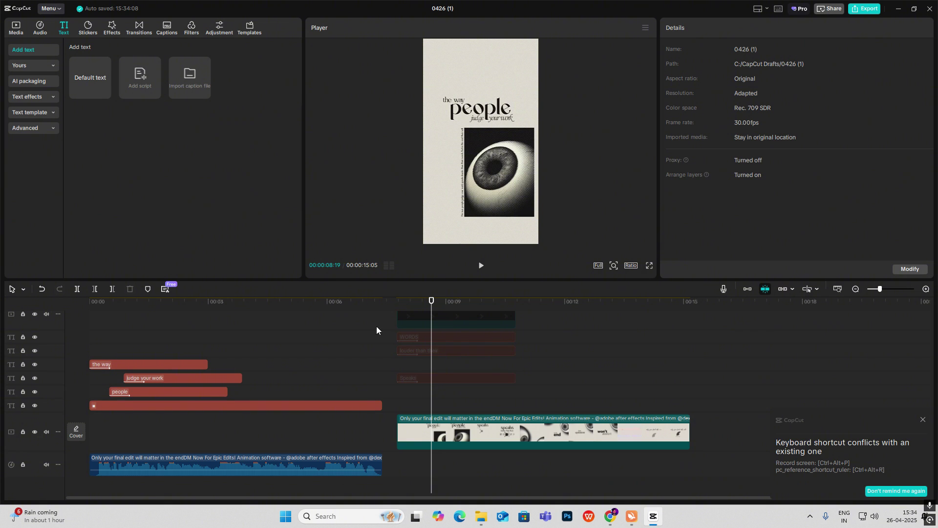
{"action": "scroll", "coordinate": [377, 328], "scroll_direction": "up", "scroll_amount": 2}
{"action": "scroll", "coordinate": [391, 345], "scroll_direction": "down", "scroll_amount": 2}
{"action": "left_click_drag", "start_coordinate": [80, 69], "coordinate": [139, 336]}
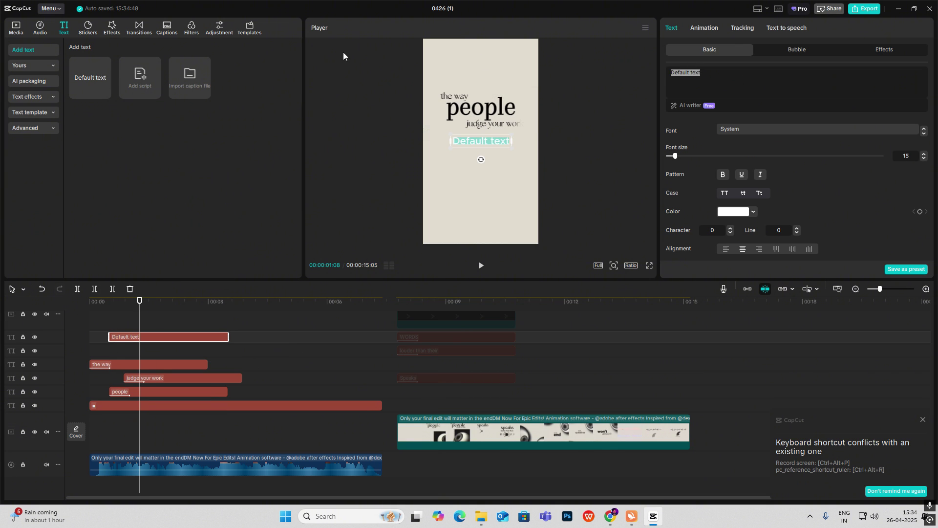
{"action": "key", "text": "super+period"}
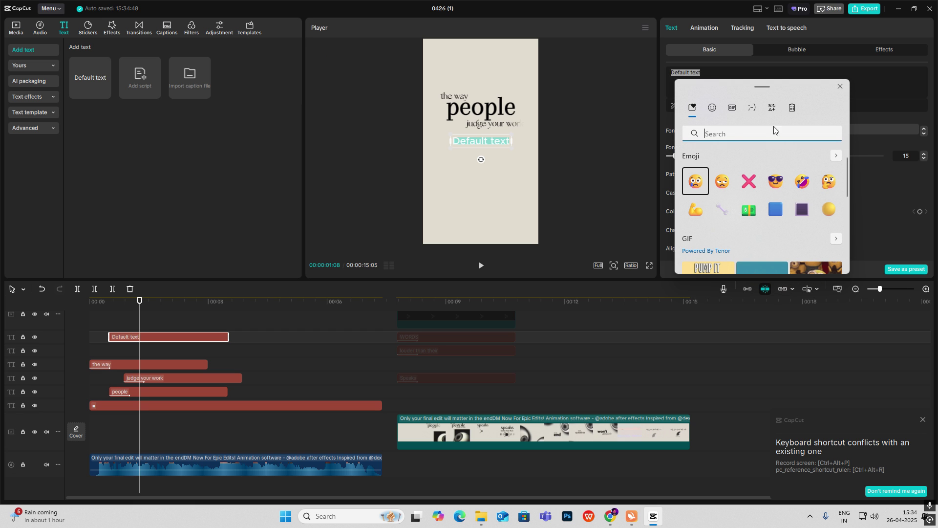
{"action": "left_click", "coordinate": [775, 106]}
{"action": "left_click", "coordinate": [694, 159]}
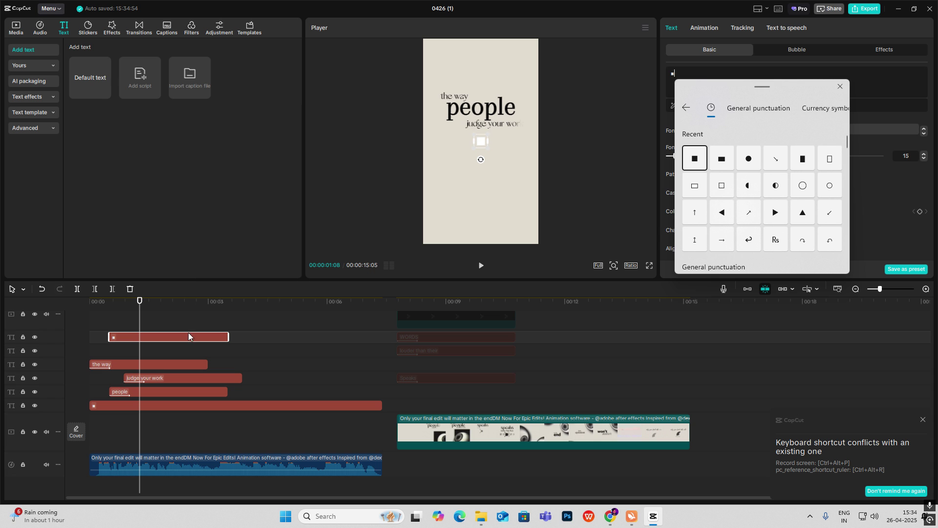
Move the reference video to the timeline start and enlarge the square over its eye picture with font size 179 and scale 77%.
{"action": "left_click_drag", "start_coordinate": [417, 430], "coordinate": [149, 370]}
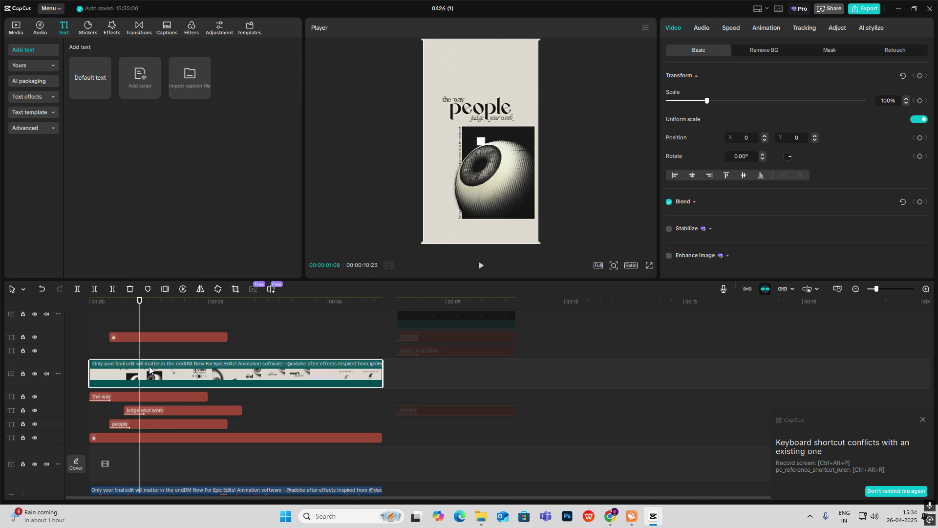
{"action": "left_click", "coordinate": [158, 341]}
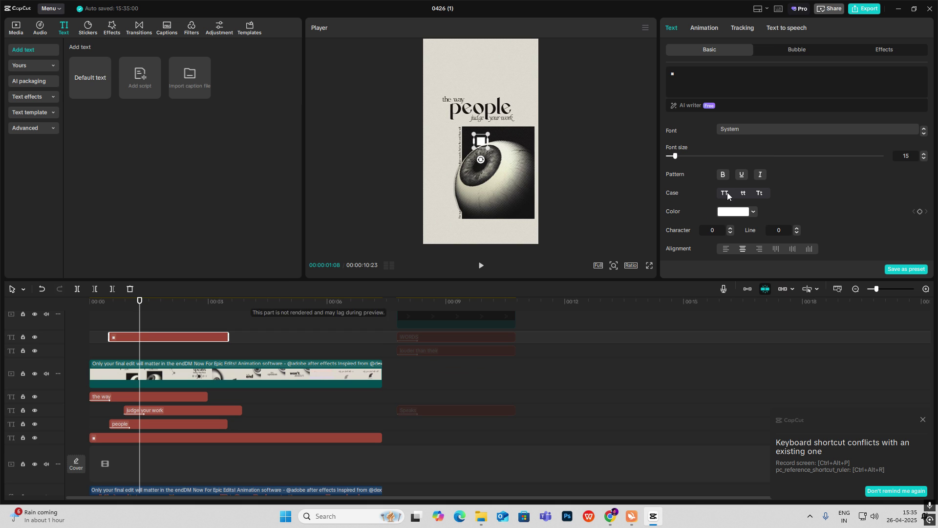
{"action": "left_click_drag", "start_coordinate": [685, 156], "coordinate": [795, 182]}
{"action": "left_click_drag", "start_coordinate": [488, 157], "coordinate": [495, 183]}
{"action": "left_click_drag", "start_coordinate": [575, 84], "coordinate": [561, 103]}
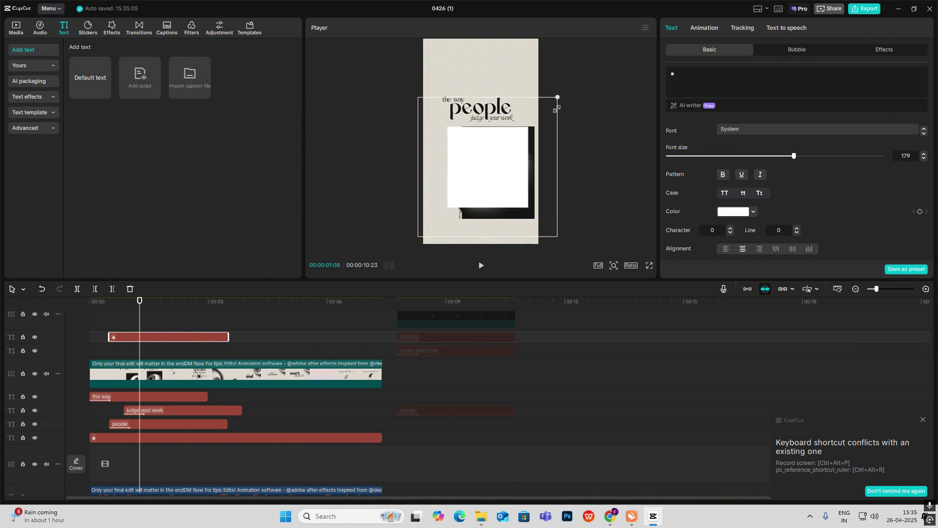
{"action": "left_click_drag", "start_coordinate": [503, 189], "coordinate": [505, 191]}
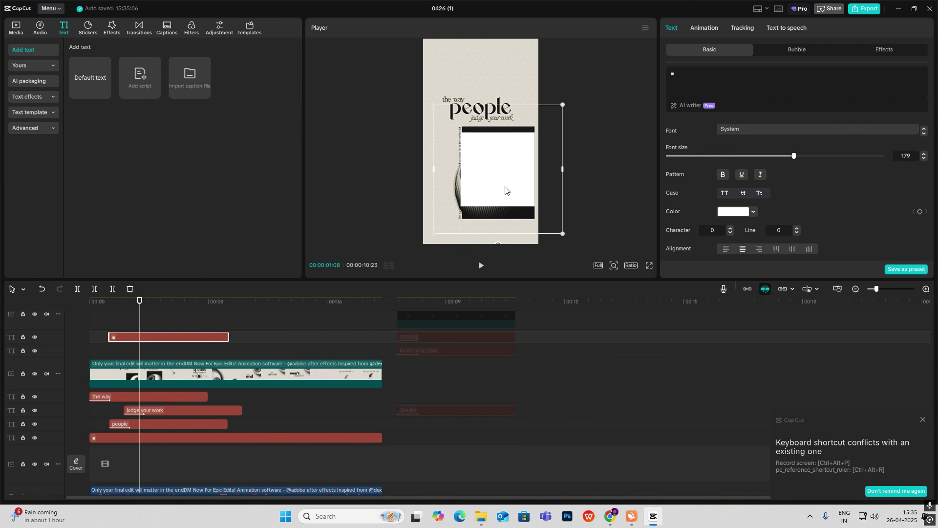
Stretch the square non-uniformly to 95% scale height and align it with the reference picture frame at position 311, -576.
{"action": "scroll", "coordinate": [790, 175], "scroll_direction": "down", "scroll_amount": 4}
{"action": "scroll", "coordinate": [790, 176], "scroll_direction": "up", "scroll_amount": 3}
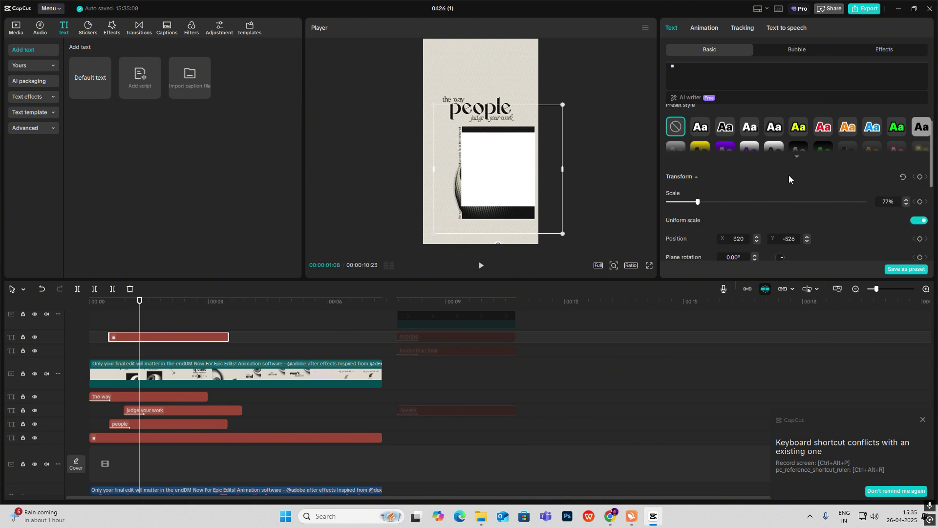
{"action": "scroll", "coordinate": [923, 153], "scroll_direction": "up", "scroll_amount": 2}
{"action": "scroll", "coordinate": [917, 169], "scroll_direction": "down", "scroll_amount": 1}
{"action": "scroll", "coordinate": [905, 167], "scroll_direction": "down", "scroll_amount": 5}
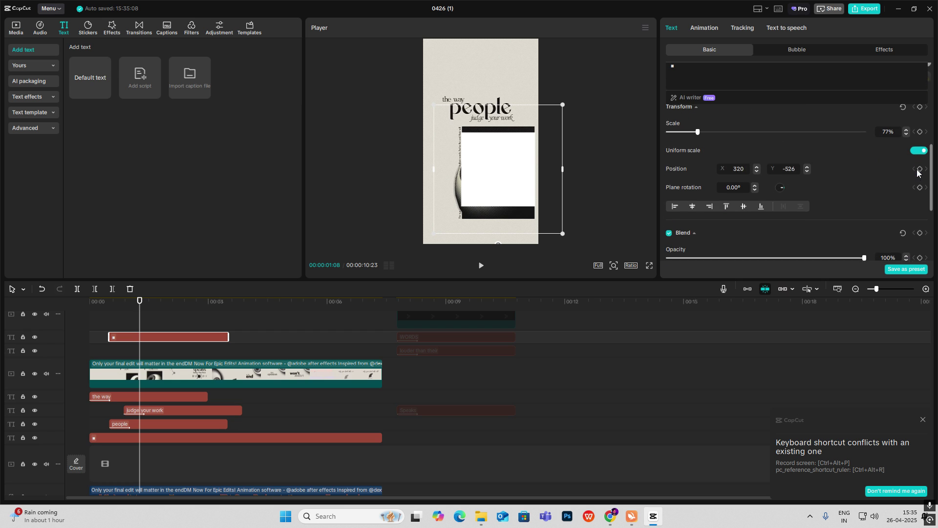
{"action": "left_click_drag", "start_coordinate": [697, 154], "coordinate": [705, 155]}
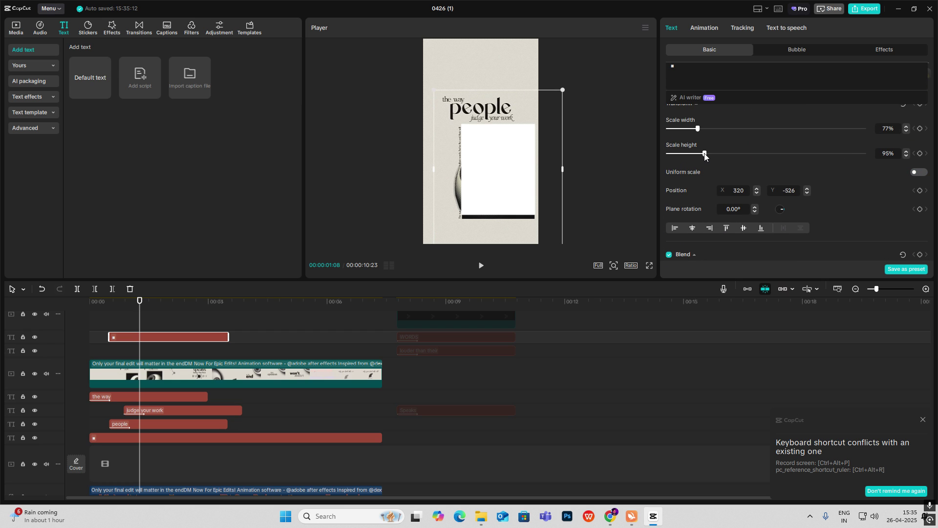
{"action": "left_click_drag", "start_coordinate": [521, 175], "coordinate": [522, 177]}
{"action": "left_click", "coordinate": [919, 173]}
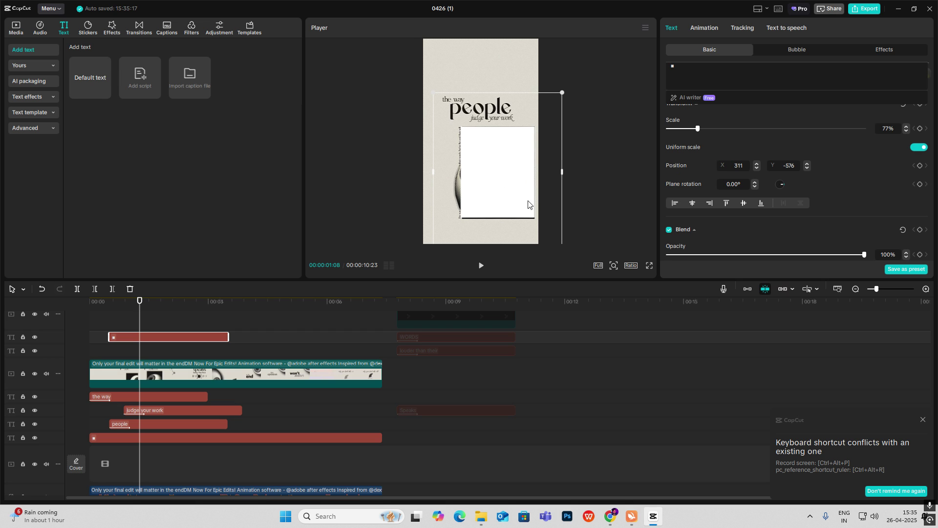
Recolor the square with the near-black sampled from the reference picture's background and place it back over the picture area.
{"action": "left_click_drag", "start_coordinate": [494, 169], "coordinate": [492, 154]}
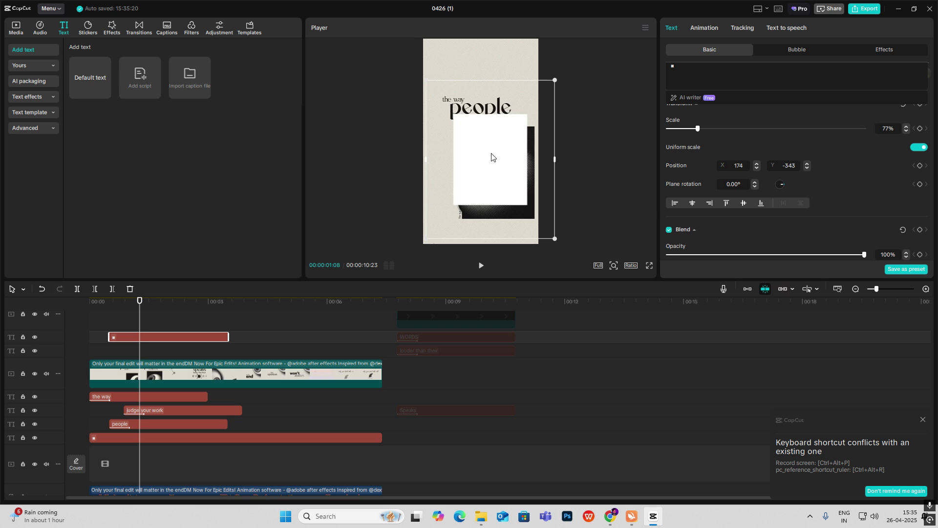
{"action": "scroll", "coordinate": [777, 187], "scroll_direction": "up", "scroll_amount": 5}
{"action": "left_click", "coordinate": [735, 211]}
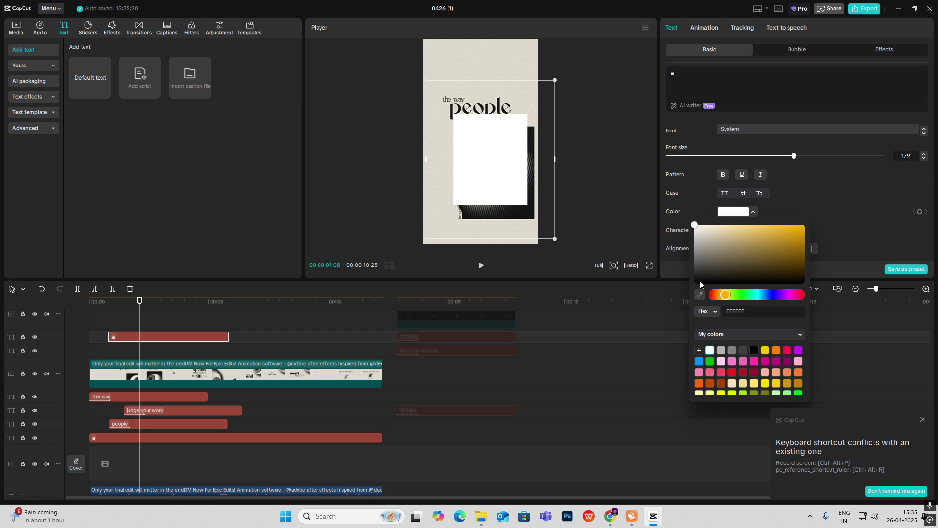
{"action": "left_click", "coordinate": [700, 295]}
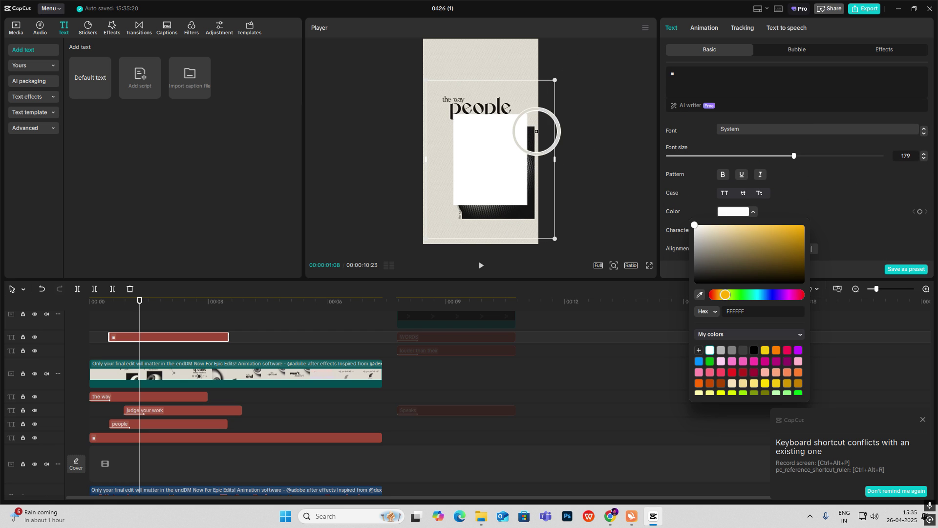
{"action": "left_click", "coordinate": [536, 131]}
{"action": "mouse_move", "coordinate": [499, 141]}
{"action": "left_mouse_down"}
{"action": "mouse_move", "coordinate": [512, 176]}
{"action": "mouse_move", "coordinate": [506, 155]}
{"action": "left_mouse_up"}
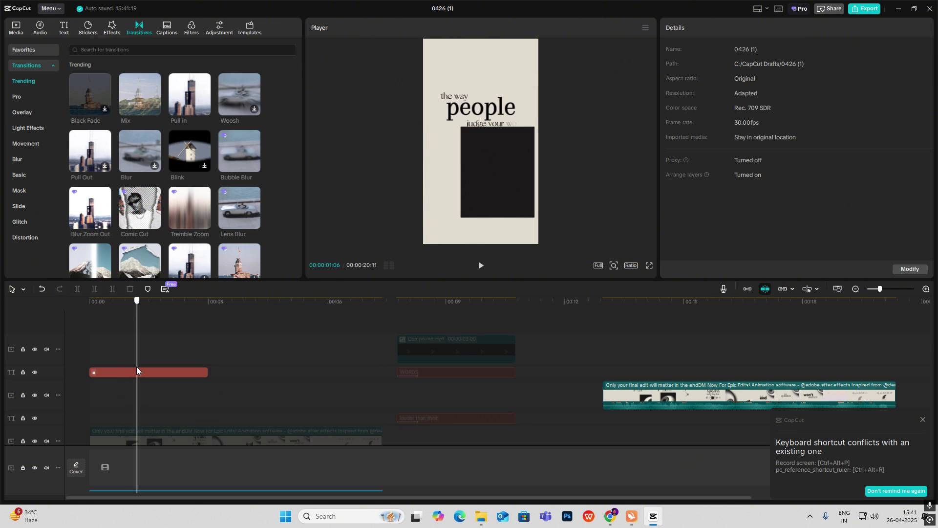
Add the eyeball PNG above the square clip at the timeline start and trim it to the square clip's length.
{"action": "left_click", "coordinate": [9, 30]}
{"action": "left_click_drag", "start_coordinate": [142, 293], "coordinate": [93, 354]}
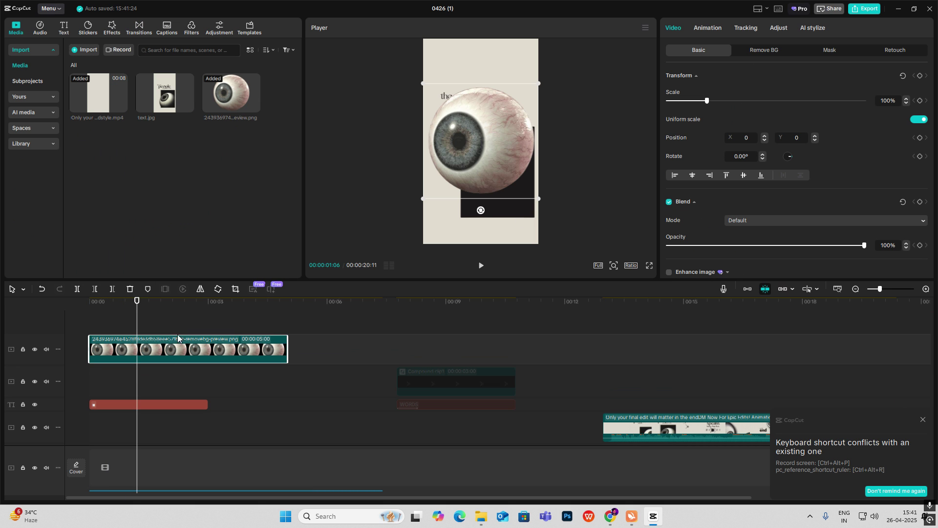
{"action": "left_click_drag", "start_coordinate": [287, 342], "coordinate": [161, 381]}
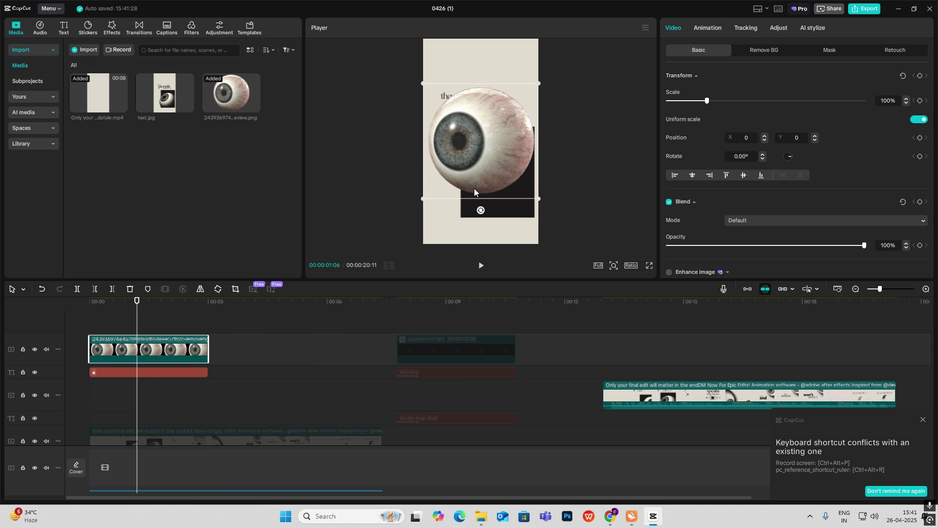
Scale the eyeball image to 75% and position it over the black square at 273, -681.
{"action": "left_click_drag", "start_coordinate": [474, 191], "coordinate": [485, 194]}
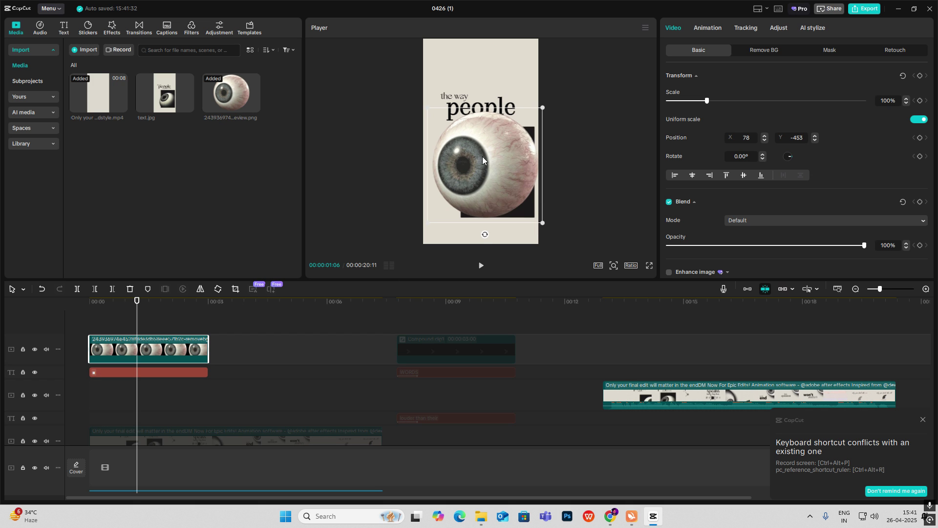
{"action": "left_click_drag", "start_coordinate": [482, 157], "coordinate": [503, 166]}
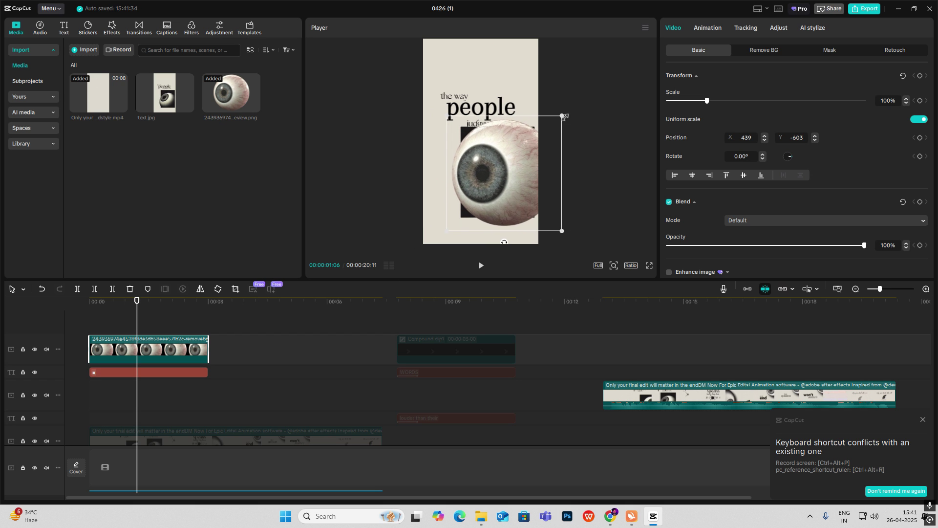
{"action": "left_click_drag", "start_coordinate": [563, 117], "coordinate": [543, 130]}
{"action": "left_click_drag", "start_coordinate": [508, 183], "coordinate": [506, 189]}
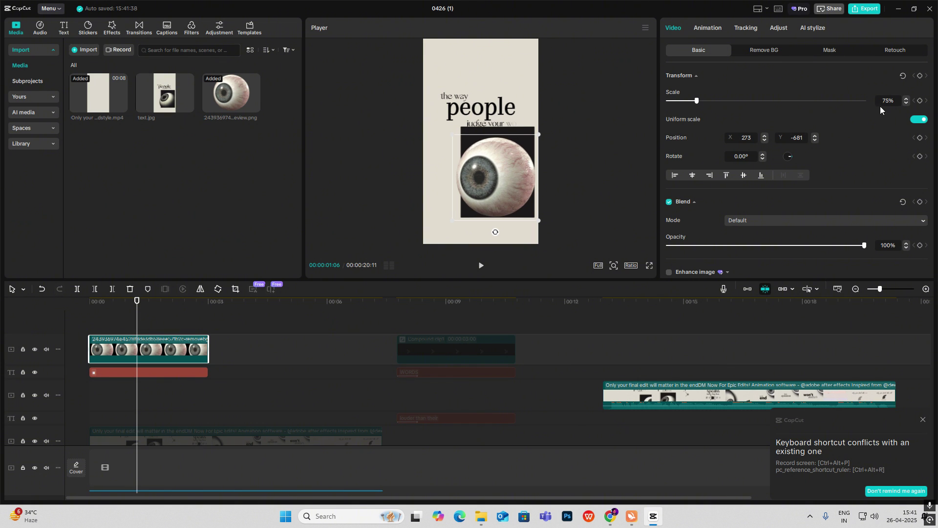
Apply a Split mask to the eyeball image and rotate and position its line to crop the eyeball along the black square's edge.
{"action": "left_click", "coordinate": [766, 49]}
{"action": "left_click", "coordinate": [830, 50]}
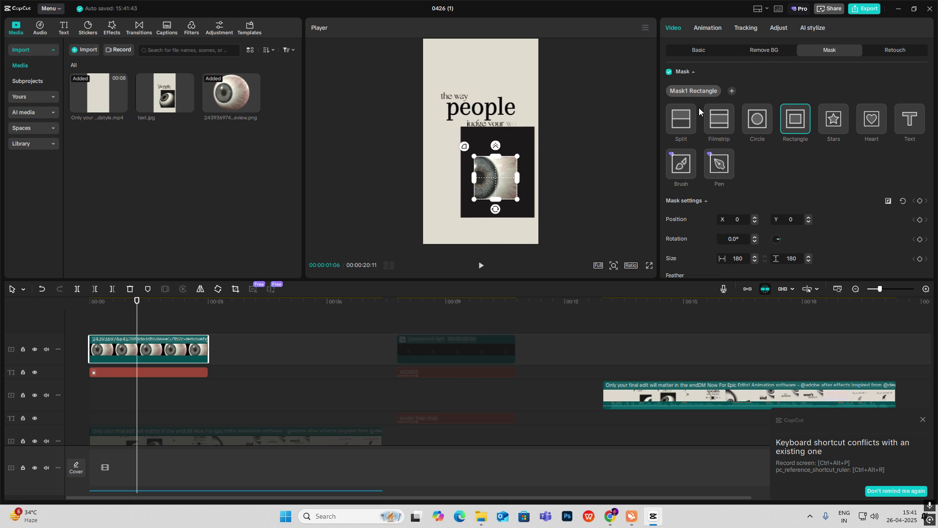
{"action": "left_click", "coordinate": [689, 118]}
{"action": "left_click_drag", "start_coordinate": [496, 185], "coordinate": [508, 227]}
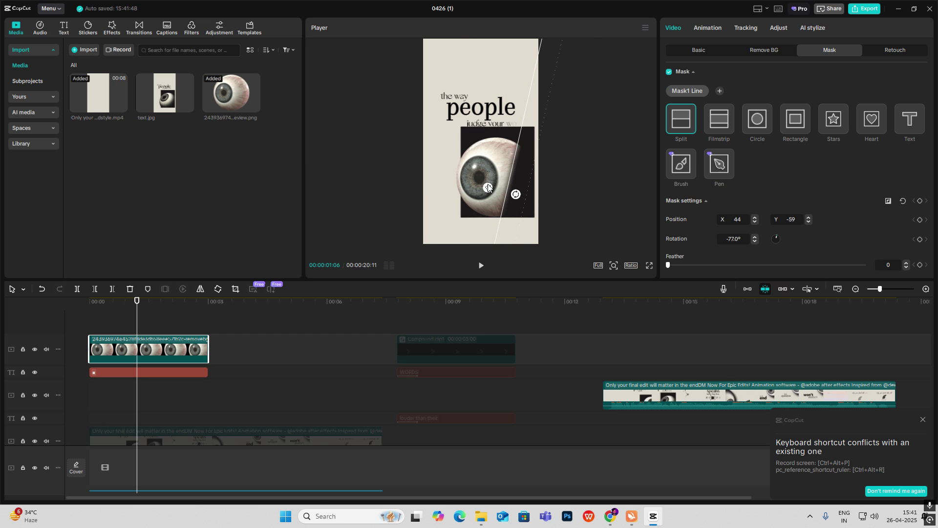
{"action": "left_click_drag", "start_coordinate": [488, 187], "coordinate": [482, 188]}
{"action": "left_click", "coordinate": [699, 51]}
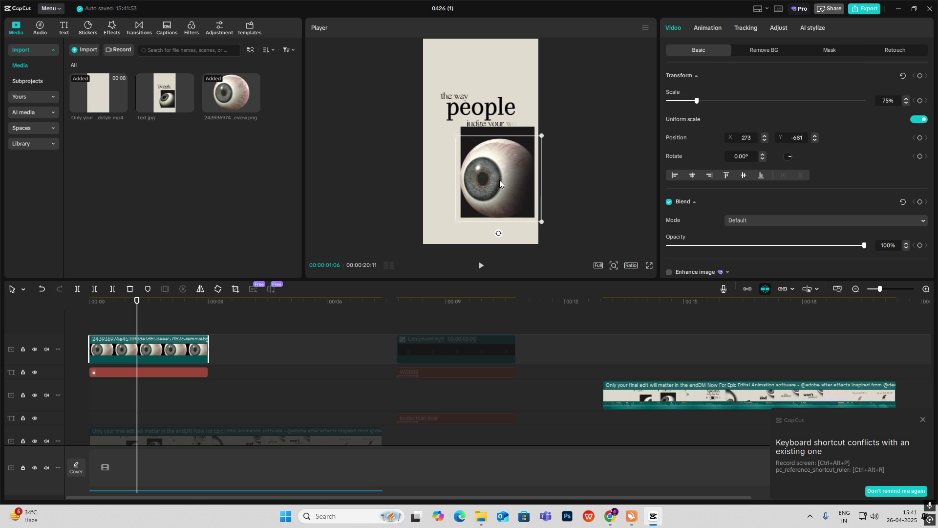
{"action": "left_click", "coordinate": [536, 94]}
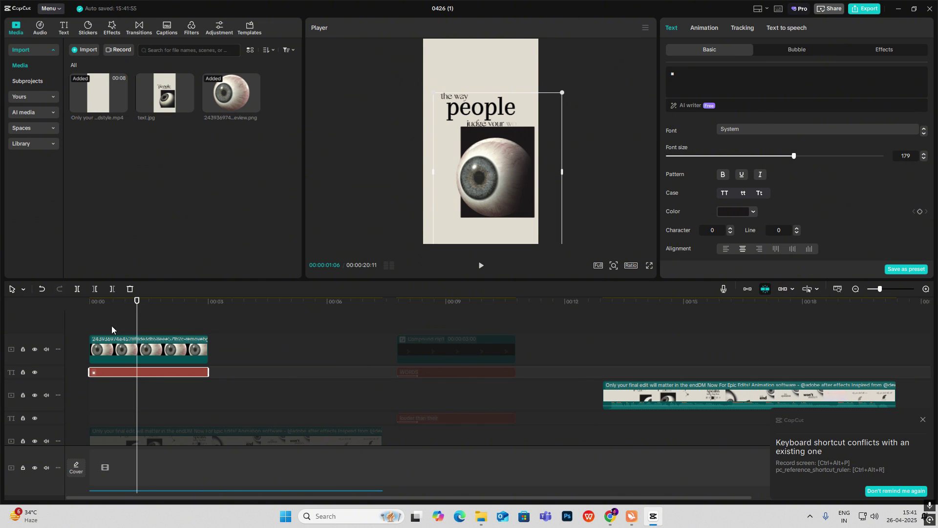
Preview the opening from the start to check the text animation together with the eyeball picture.
{"action": "left_click_drag", "start_coordinate": [106, 327], "coordinate": [126, 335]}
{"action": "scroll", "coordinate": [149, 353], "scroll_direction": "down", "scroll_amount": 3}
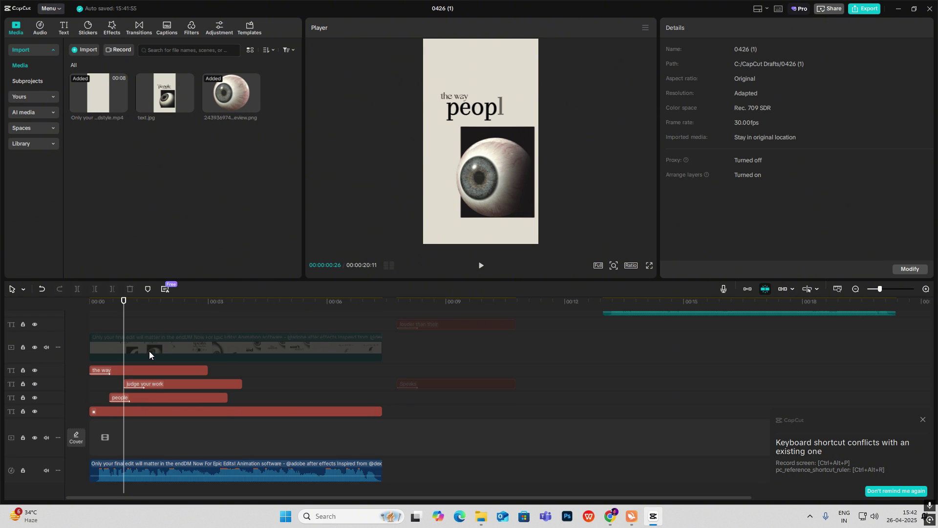
{"action": "scroll", "coordinate": [293, 342], "scroll_direction": "up", "scroll_amount": 2}
{"action": "scroll", "coordinate": [233, 353], "scroll_direction": "down", "scroll_amount": 3}
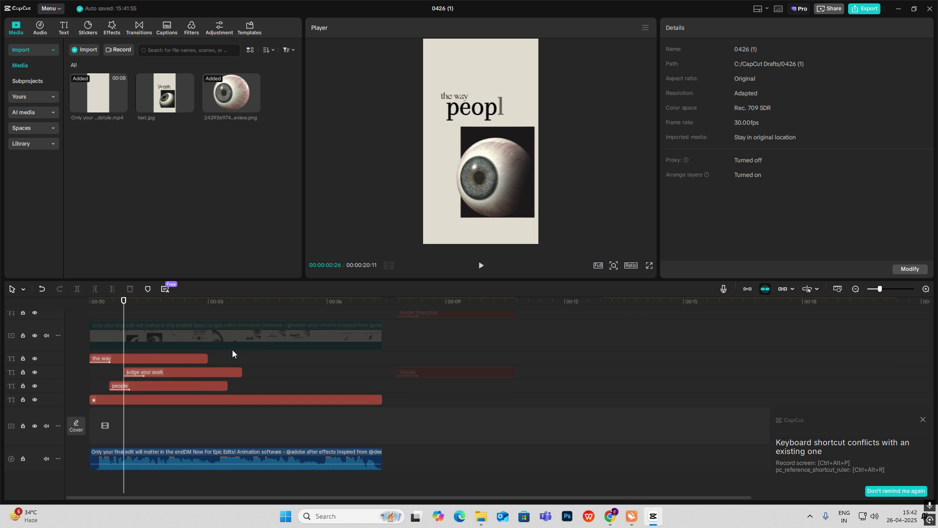
{"action": "scroll", "coordinate": [124, 383], "scroll_direction": "up", "scroll_amount": 2}
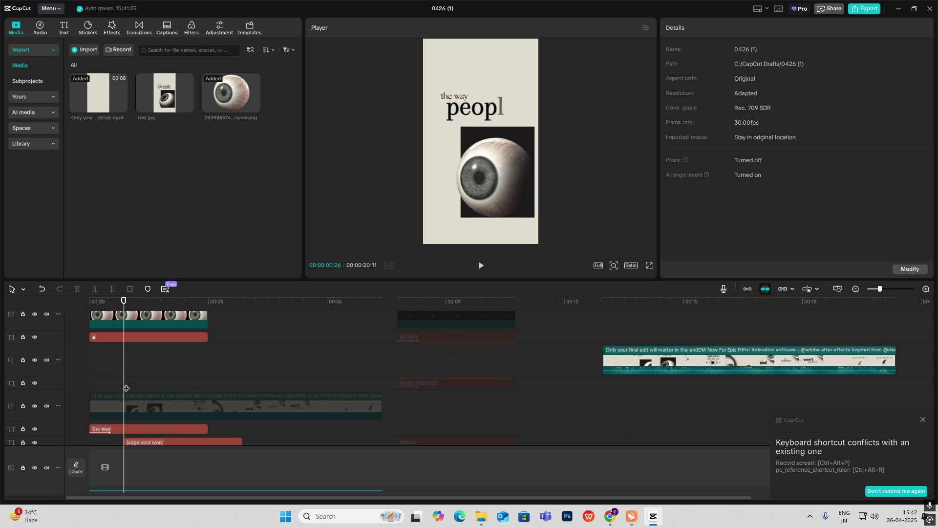
{"action": "left_click", "coordinate": [101, 356]}
{"action": "key", "text": "Home"}
{"action": "key", "text": "space"}
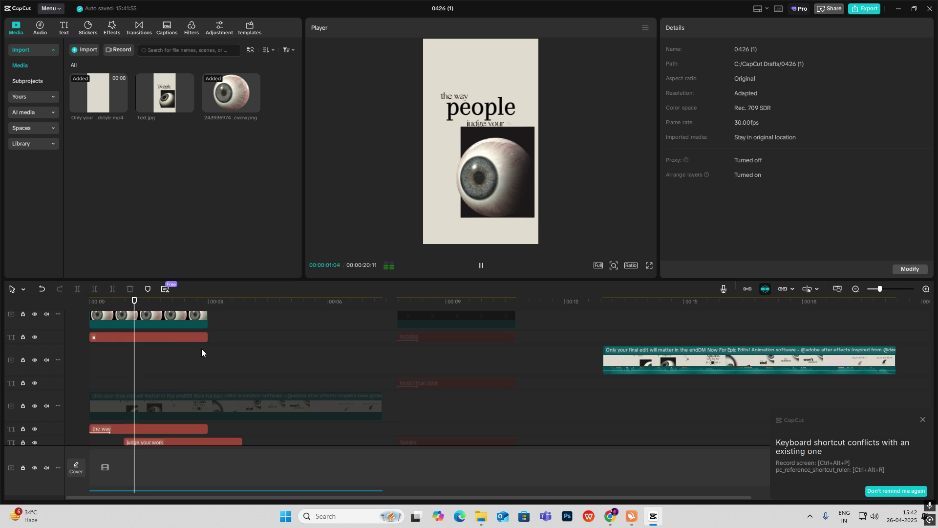
{"action": "scroll", "coordinate": [201, 350], "scroll_direction": "up", "scroll_amount": 1}
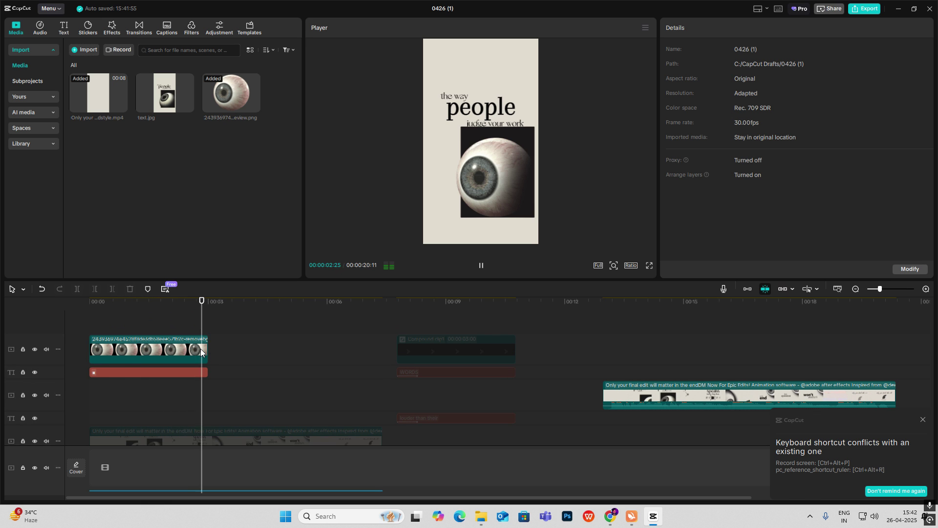
Add a timeline marker at 00:00:01:22 and return the playhead to the start.
{"action": "left_click", "coordinate": [610, 360]}
{"action": "left_click", "coordinate": [165, 430]}
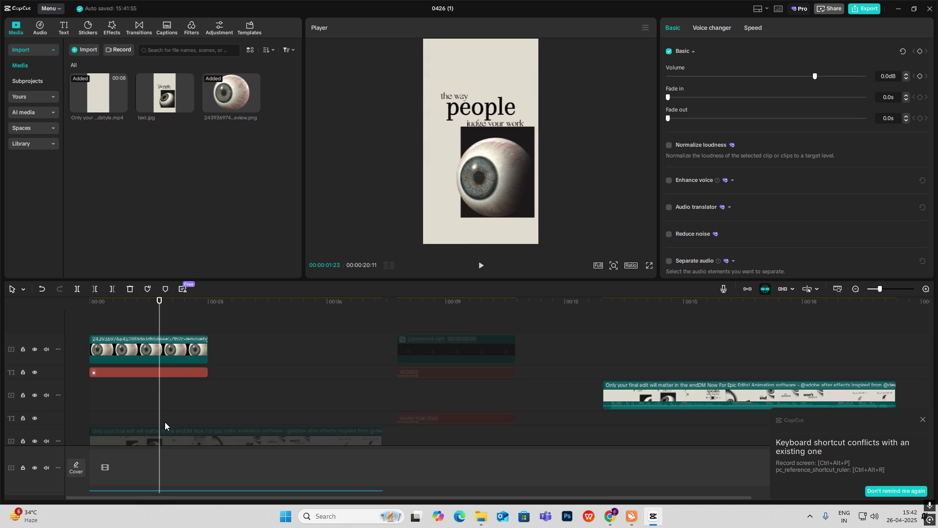
{"action": "left_click_drag", "start_coordinate": [161, 316], "coordinate": [157, 316]}
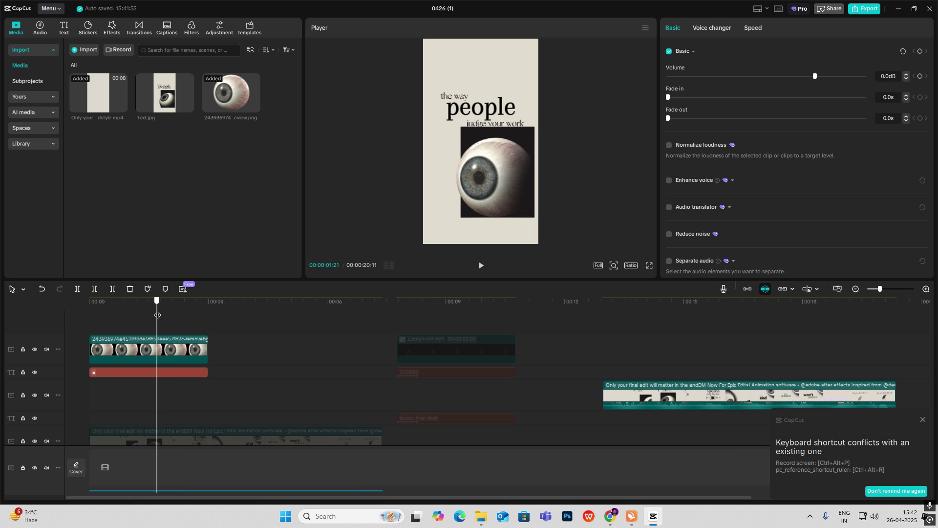
{"action": "scroll", "coordinate": [145, 414], "scroll_direction": "down", "scroll_amount": 3}
{"action": "left_click", "coordinate": [145, 414]}
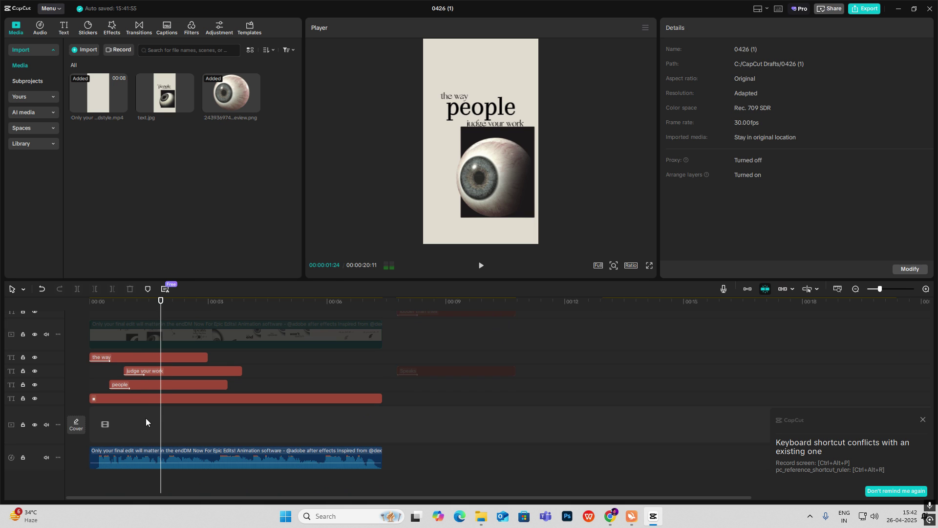
{"action": "left_click_drag", "start_coordinate": [160, 434], "coordinate": [158, 434]}
{"action": "scroll", "coordinate": [162, 429], "scroll_direction": "up", "scroll_amount": 4}
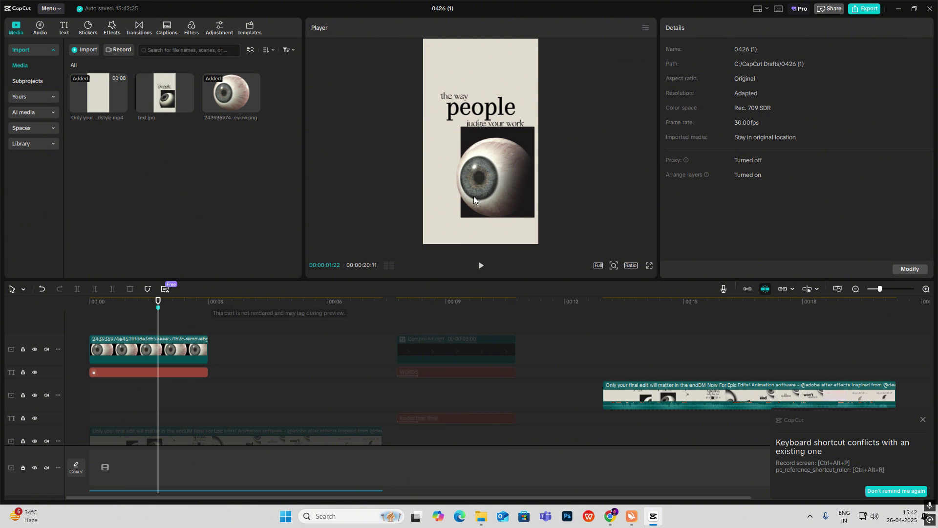
{"action": "left_click_drag", "start_coordinate": [106, 322], "coordinate": [85, 330]}
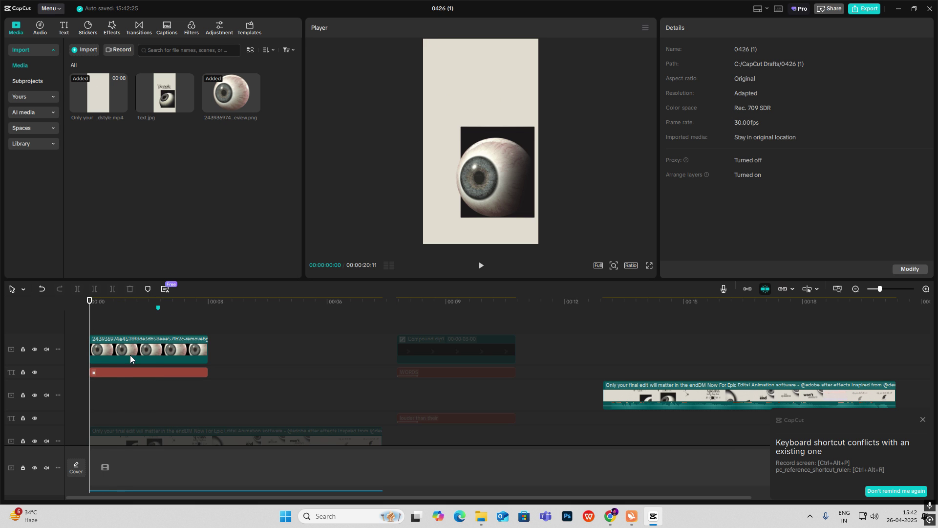
Turn off uniform scale for the black square and keyframe its scale height at 1% at the timeline start.
{"action": "left_click", "coordinate": [107, 376]}
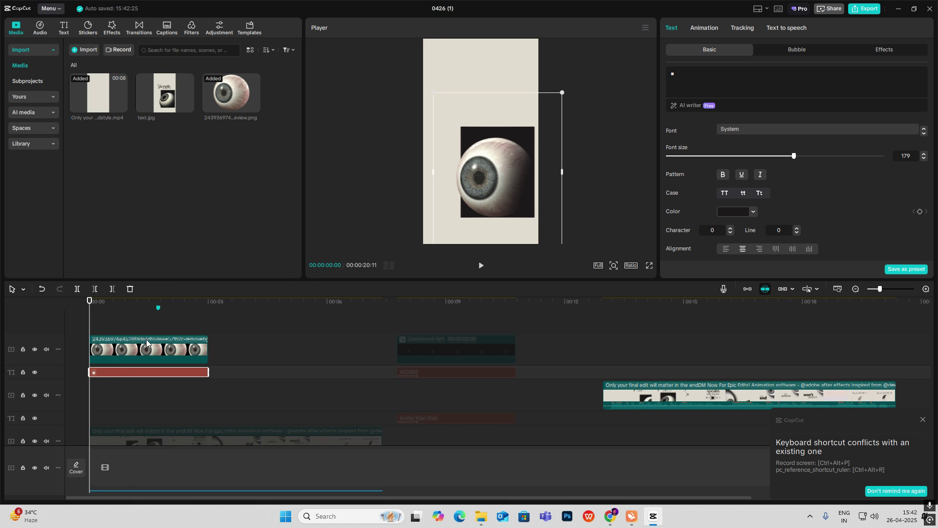
{"action": "scroll", "coordinate": [896, 145], "scroll_direction": "down", "scroll_amount": 5}
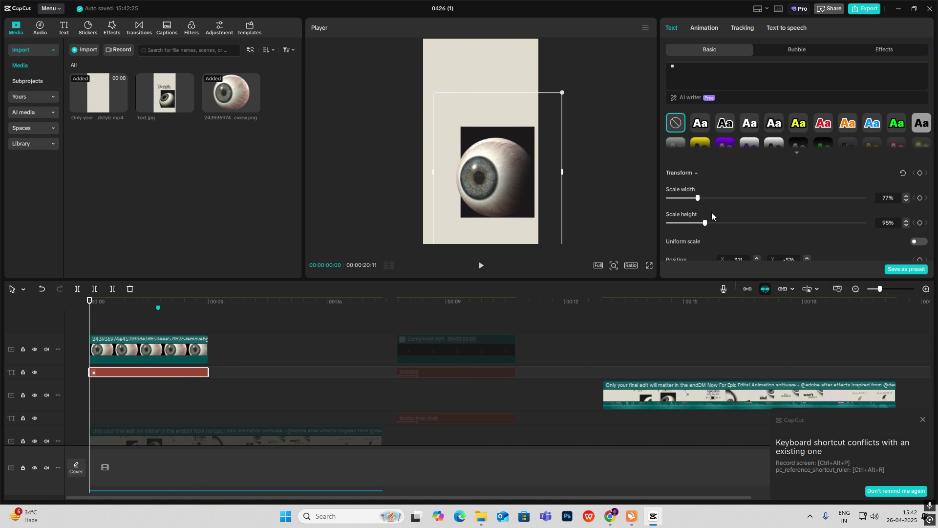
{"action": "scroll", "coordinate": [901, 205], "scroll_direction": "down", "scroll_amount": 1}
{"action": "scroll", "coordinate": [900, 205], "scroll_direction": "down", "scroll_amount": 1}
{"action": "left_click", "coordinate": [920, 206]}
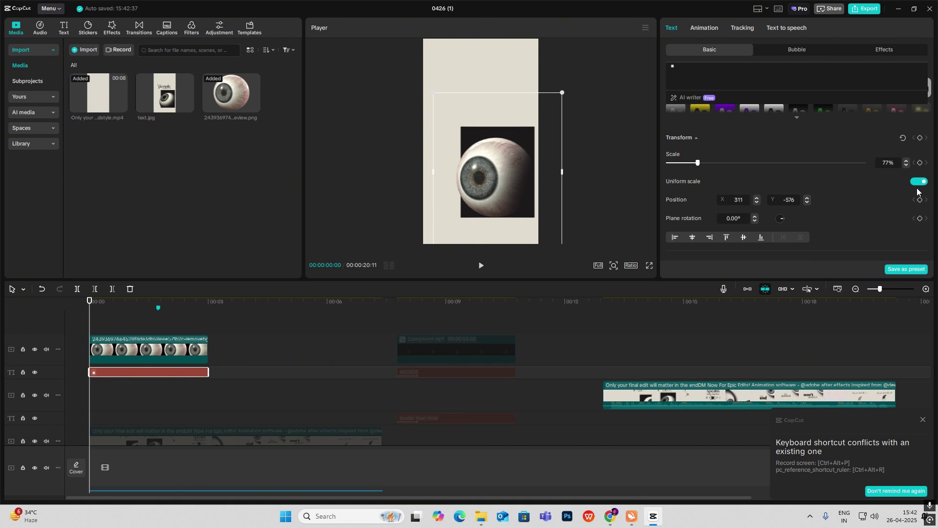
{"action": "left_click", "coordinate": [920, 181]}
{"action": "left_click", "coordinate": [920, 188]}
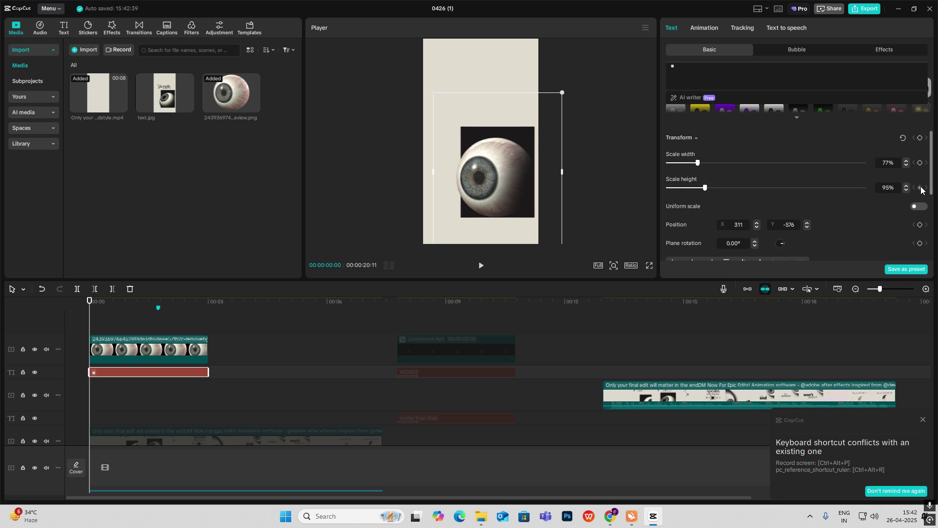
{"action": "left_click_drag", "start_coordinate": [704, 188], "coordinate": [228, 200]}
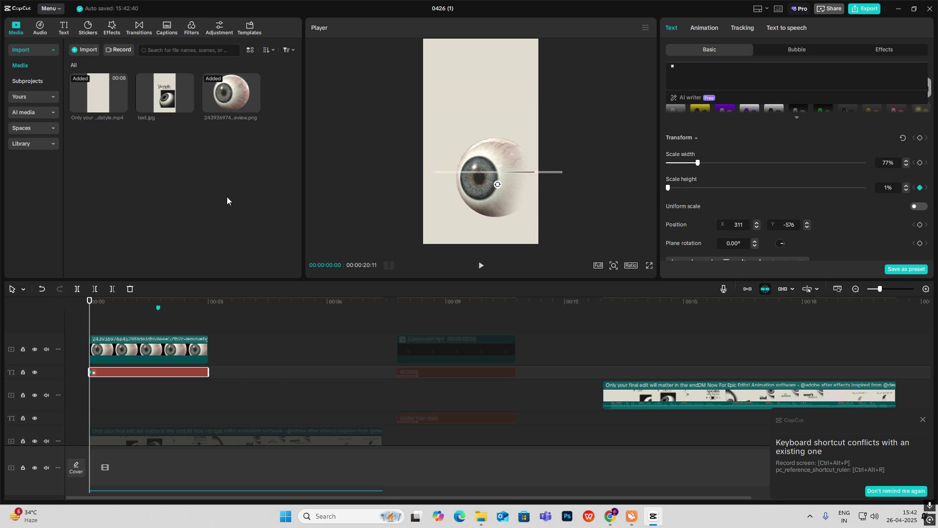
Turn off uniform scale for the eyeball image and keyframe its scale height at 1% at the timeline start.
{"action": "left_click", "coordinate": [127, 344]}
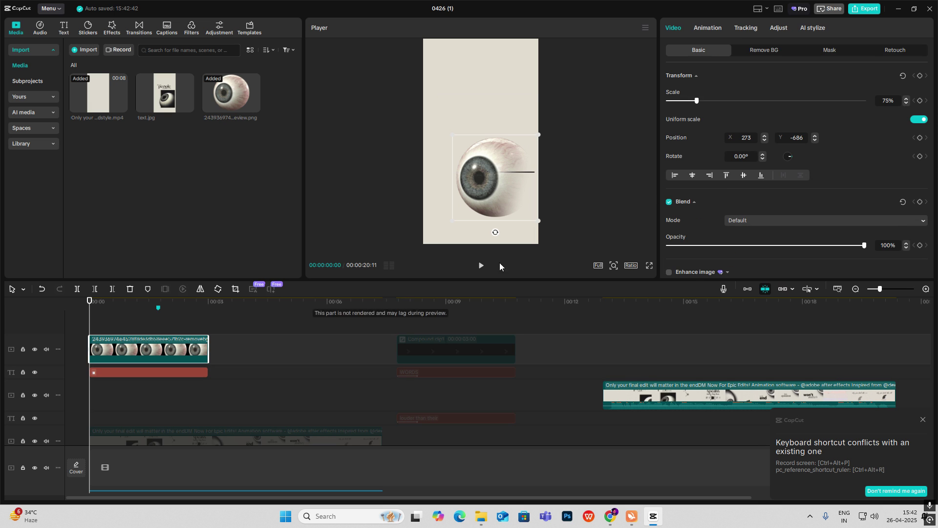
{"action": "left_click", "coordinate": [917, 121]}
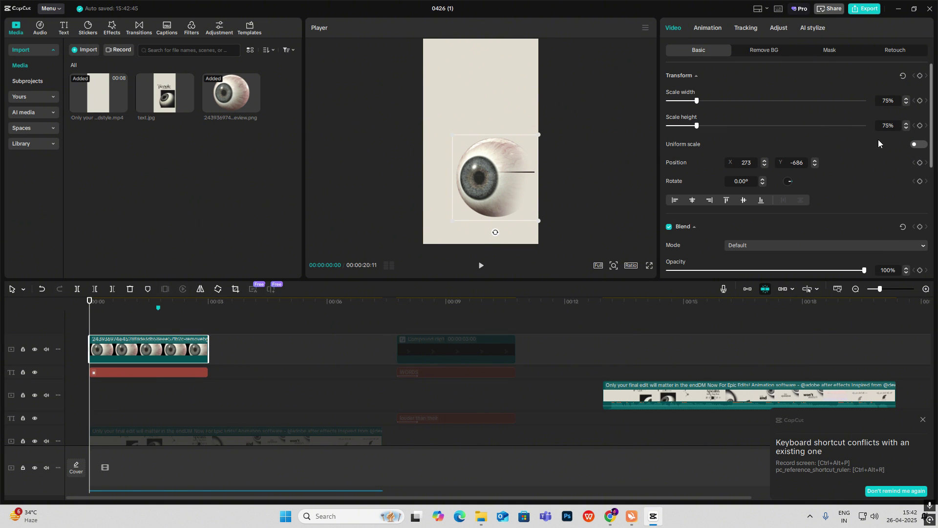
{"action": "left_click_drag", "start_coordinate": [696, 126], "coordinate": [118, 142]}
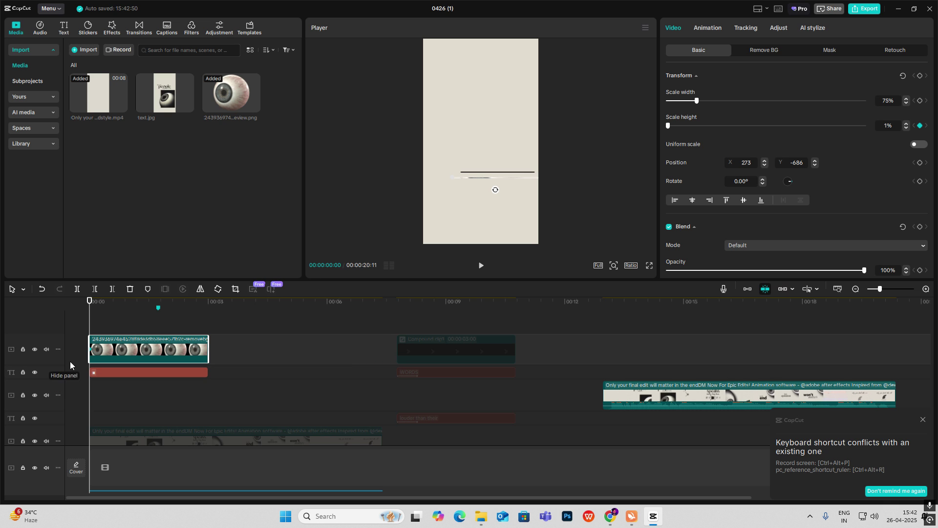
At 00:00:01:00, keyframe the black square's scale height at 77% and the eyeball's at 74%, repositioning the eyeball to 260, -539.
{"action": "left_click_drag", "start_coordinate": [89, 328], "coordinate": [129, 340]}
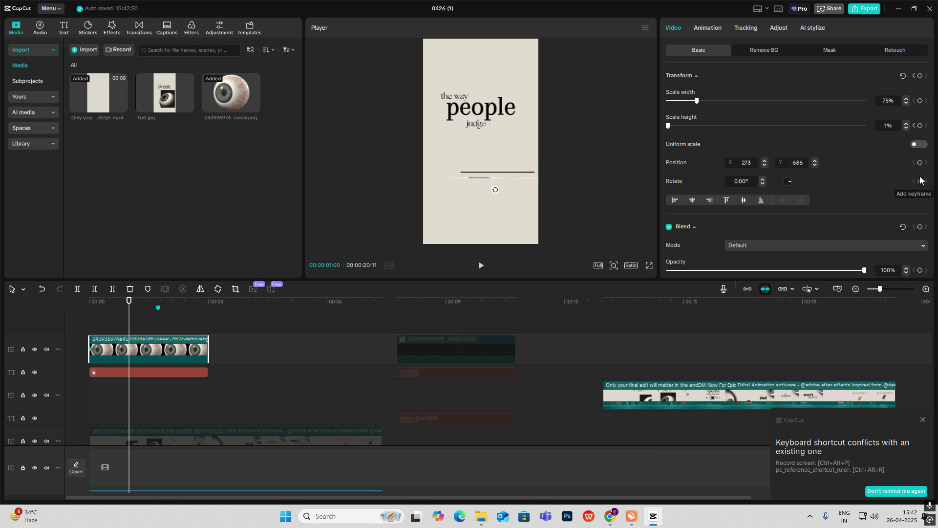
{"action": "left_click", "coordinate": [920, 125]}
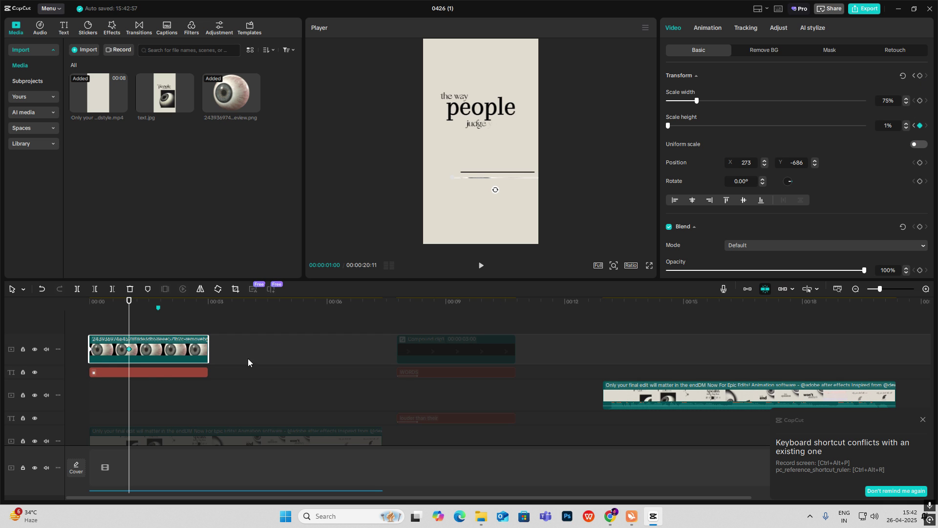
{"action": "left_click", "coordinate": [145, 376]}
{"action": "scroll", "coordinate": [910, 212], "scroll_direction": "down", "scroll_amount": 5}
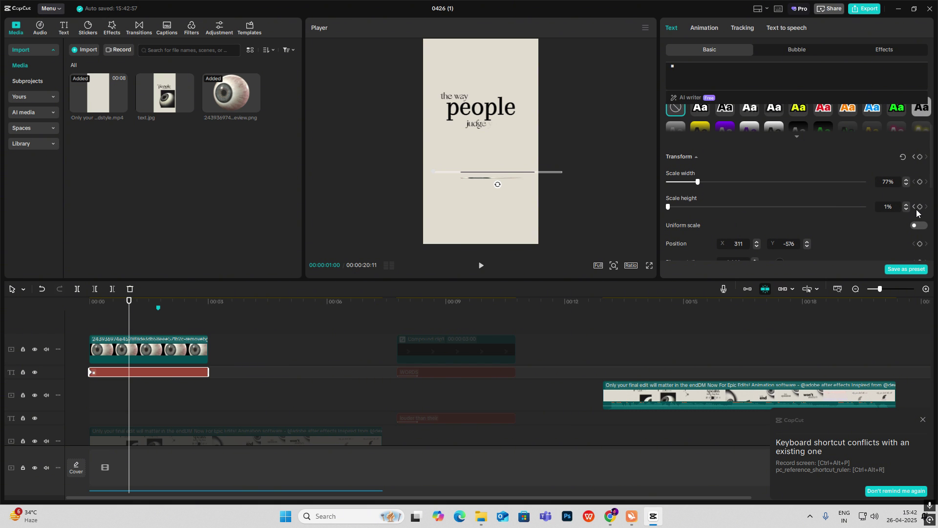
{"action": "left_click", "coordinate": [920, 206]}
{"action": "left_click_drag", "start_coordinate": [672, 204], "coordinate": [699, 210]}
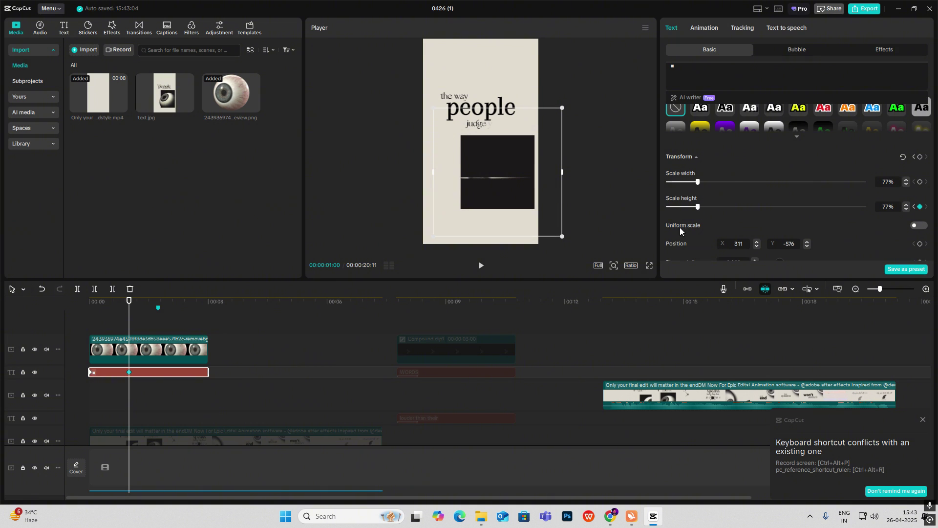
{"action": "left_click", "coordinate": [150, 353]}
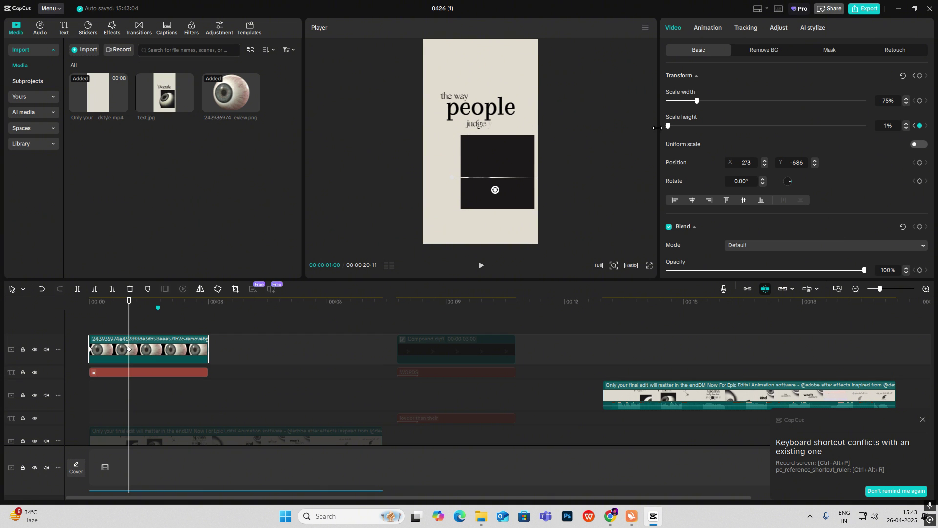
{"action": "left_click_drag", "start_coordinate": [668, 126], "coordinate": [696, 131]}
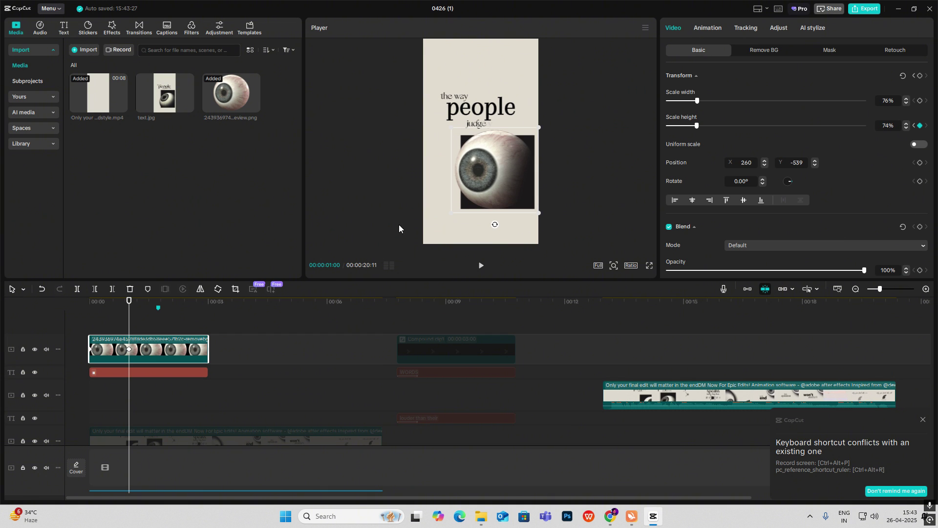
Apply the Cubic Out preset curve between the eyeball image's scale height keyframes.
{"action": "mouse_move", "coordinate": [130, 324]}
{"action": "left_mouse_down"}
{"action": "mouse_move", "coordinate": [100, 327]}
{"action": "mouse_move", "coordinate": [158, 339]}
{"action": "mouse_move", "coordinate": [100, 345]}
{"action": "left_mouse_up"}
{"action": "key", "text": "Home"}
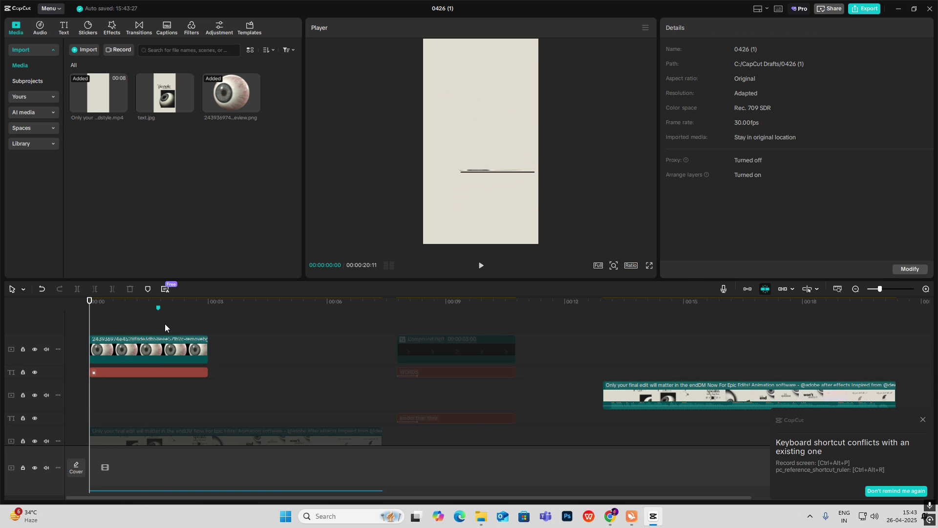
{"action": "left_click", "coordinate": [150, 351]}
{"action": "key", "text": "alt+k"}
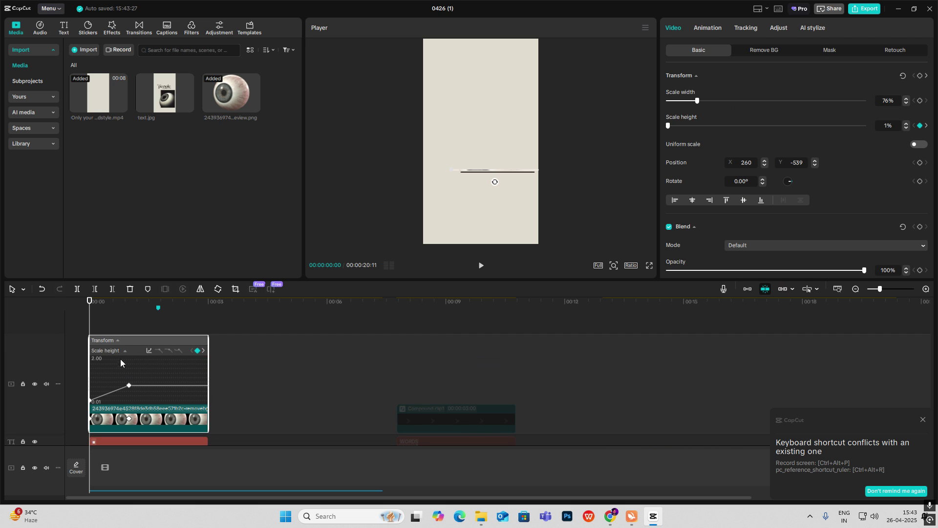
{"action": "left_click", "coordinate": [111, 395]}
{"action": "left_click", "coordinate": [149, 351]}
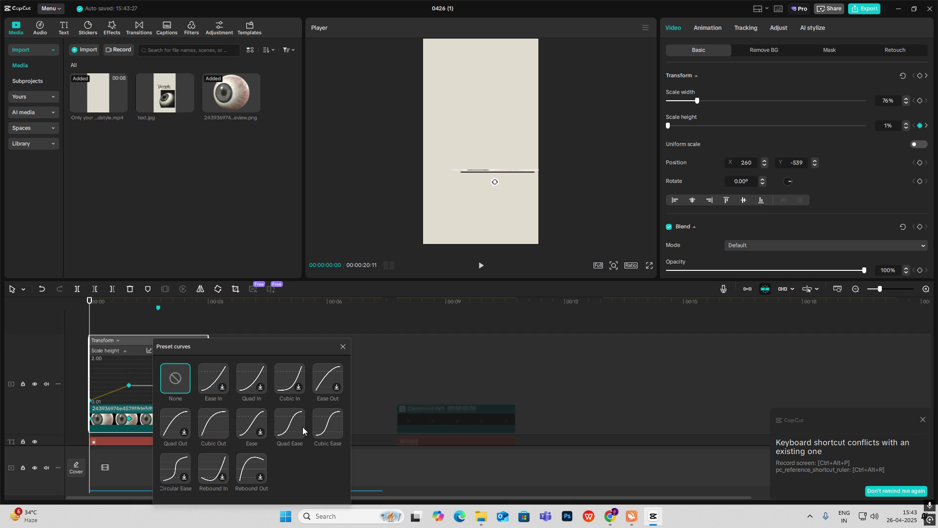
{"action": "left_click", "coordinate": [210, 427]}
{"action": "left_click", "coordinate": [343, 347]}
{"action": "scroll", "coordinate": [155, 391], "scroll_direction": "down", "scroll_amount": 1}
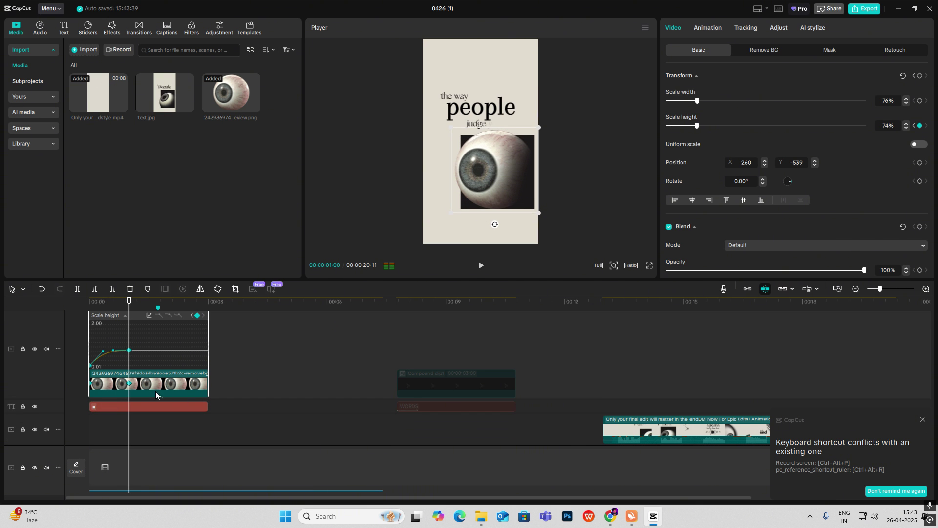
Apply the Cubic Out preset curve to the black square's scale height keyframes and hide its keyframe graph.
{"action": "left_click", "coordinate": [127, 408]}
{"action": "scroll", "coordinate": [113, 415], "scroll_direction": "up", "scroll_amount": 1}
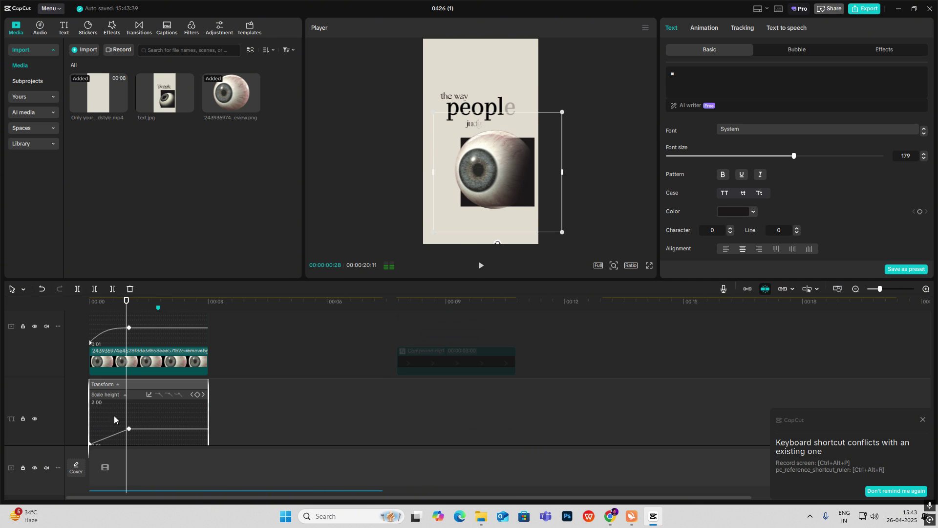
{"action": "left_click", "coordinate": [149, 396]}
{"action": "left_click", "coordinate": [226, 436]}
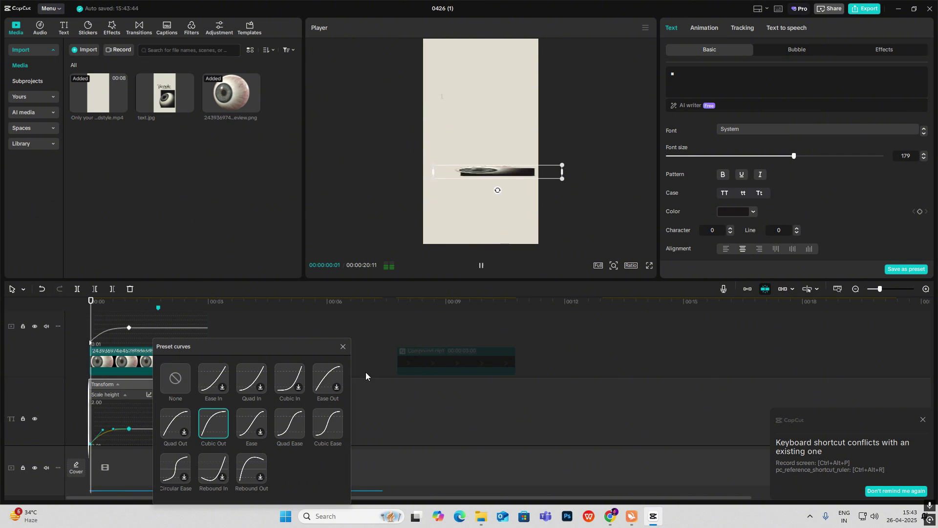
{"action": "left_click", "coordinate": [343, 346]}
{"action": "key", "text": "alt+k"}
Hide the eyeball's keyframe graph and move the end keyframes of the eyeball and black square earlier, to about 0.7 seconds.
{"action": "scroll", "coordinate": [220, 361], "scroll_direction": "down", "scroll_amount": 1}
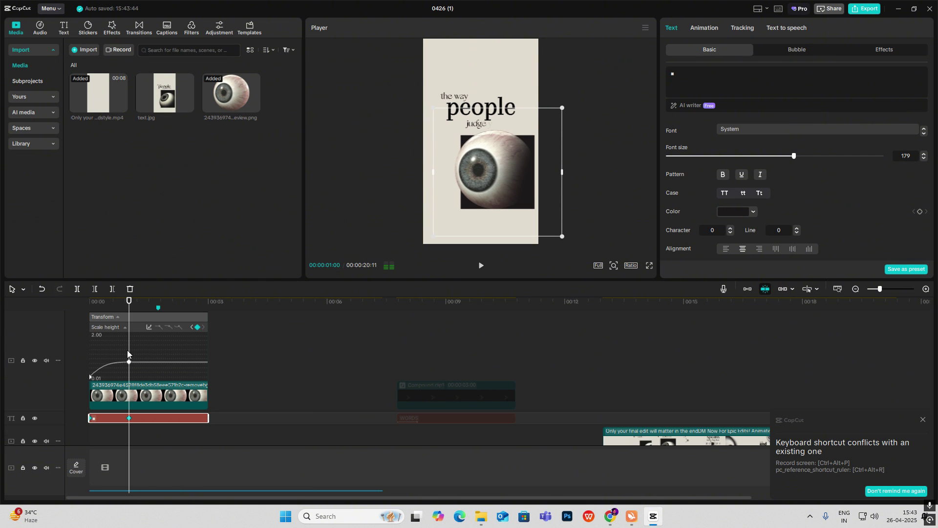
{"action": "scroll", "coordinate": [134, 365], "scroll_direction": "down", "scroll_amount": 1}
{"action": "scroll", "coordinate": [136, 370], "scroll_direction": "up", "scroll_amount": 1}
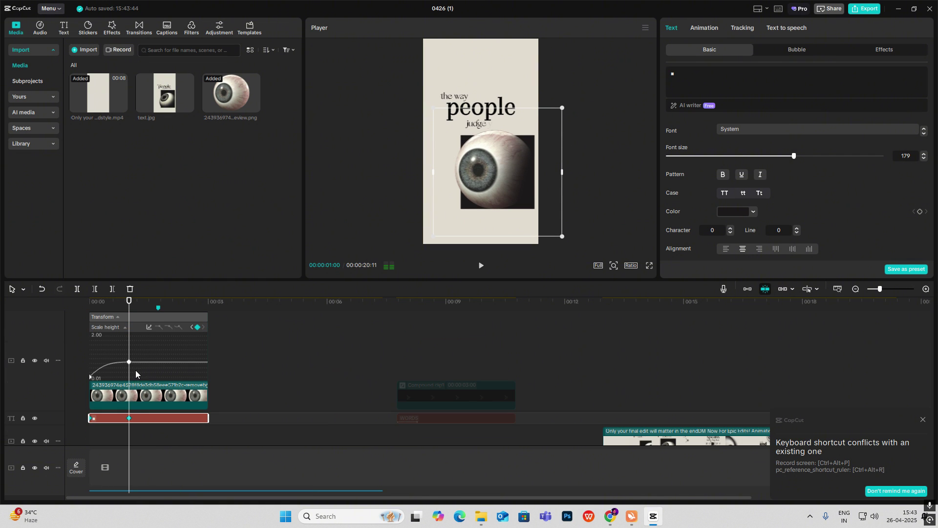
{"action": "left_click", "coordinate": [144, 395]}
{"action": "key", "text": "alt+k"}
{"action": "scroll", "coordinate": [144, 392], "scroll_direction": "down", "scroll_amount": 3}
{"action": "scroll", "coordinate": [145, 392], "scroll_direction": "up", "scroll_amount": 2}
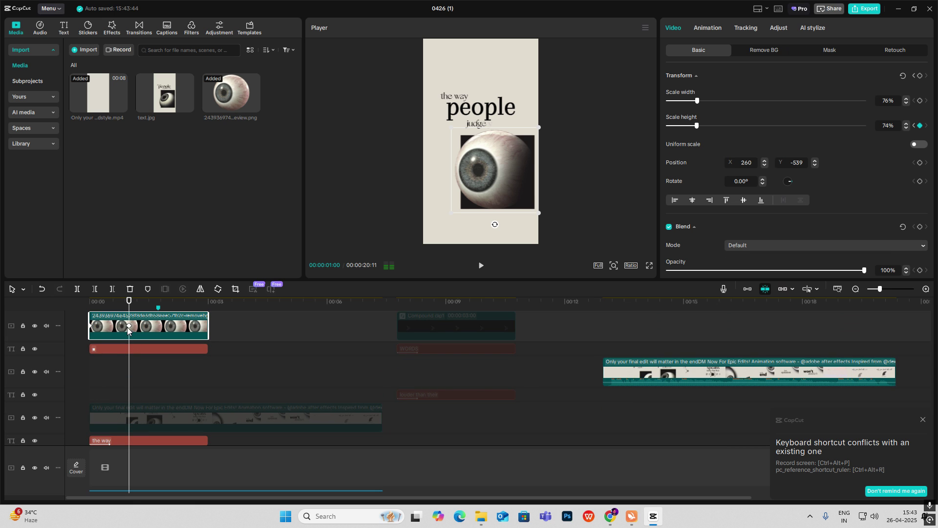
{"action": "left_click_drag", "start_coordinate": [129, 327], "coordinate": [180, 313]}
{"action": "left_click", "coordinate": [117, 349]}
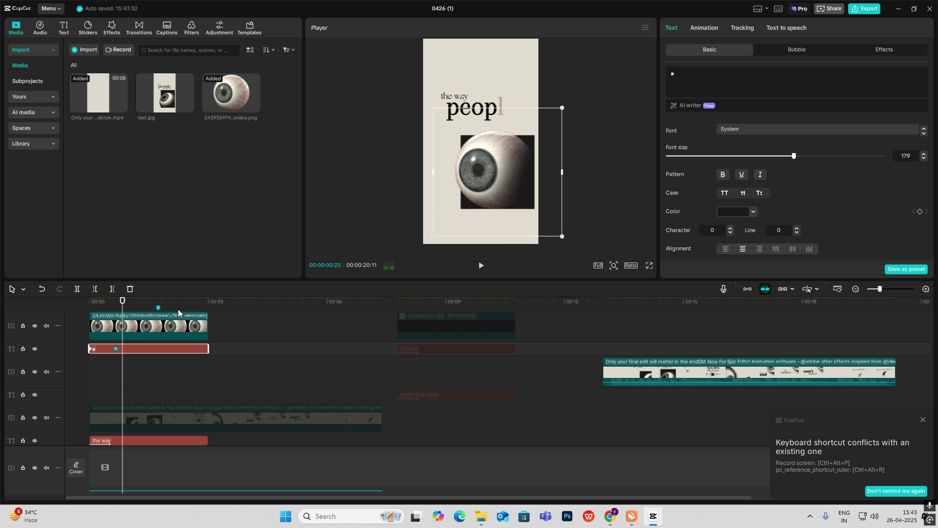
{"action": "scroll", "coordinate": [147, 326], "scroll_direction": "up", "scroll_amount": 1}
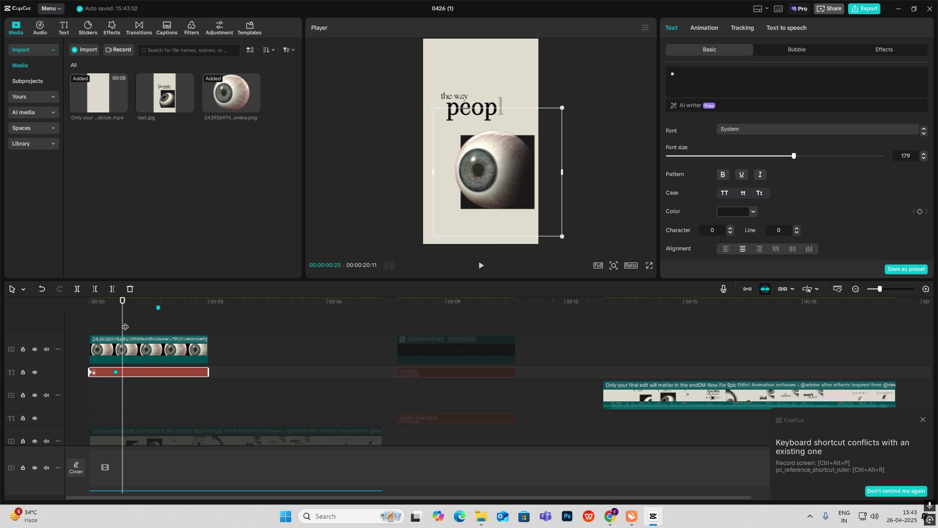
{"action": "mouse_move", "coordinate": [125, 327]}
{"action": "left_mouse_down"}
{"action": "mouse_move", "coordinate": [144, 331]}
{"action": "mouse_move", "coordinate": [113, 336]}
{"action": "left_mouse_up"}
Combine the eyeball image and the black square text clip into a compound clip.
{"action": "left_click", "coordinate": [140, 349]}
{"action": "left_click", "coordinate": [145, 372], "text": "ctrl"}
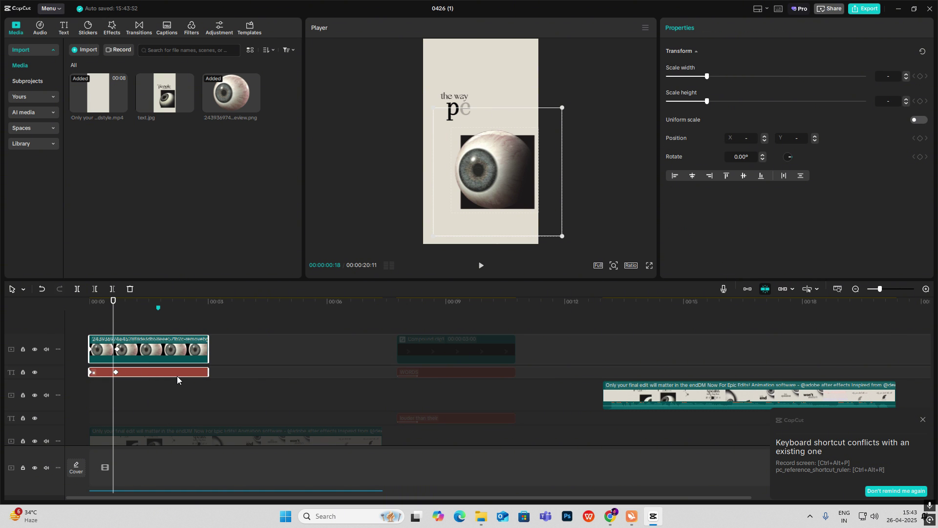
{"action": "key", "text": "alt+g"}
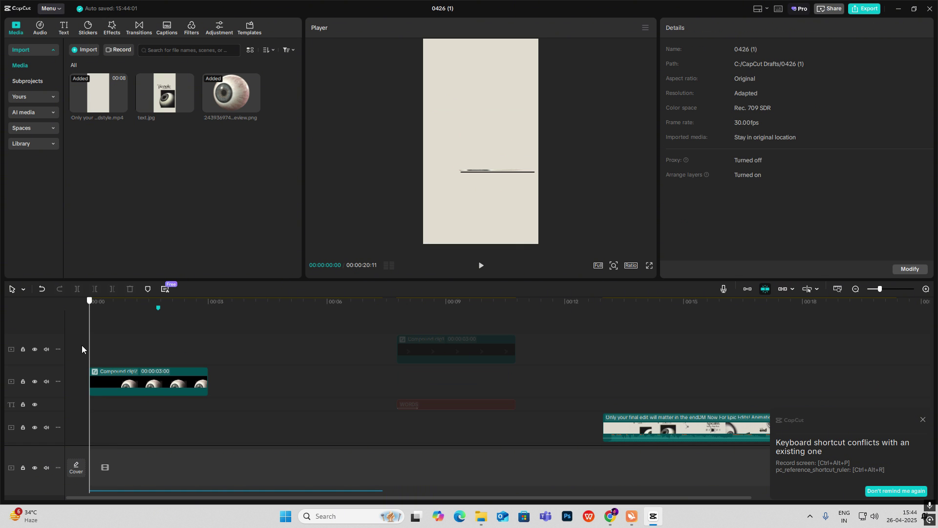
Inside the new compound clip, shift the scale height keyframes of the black square and eyeball later to delay the stretch animation.
{"action": "left_click", "coordinate": [122, 380]}
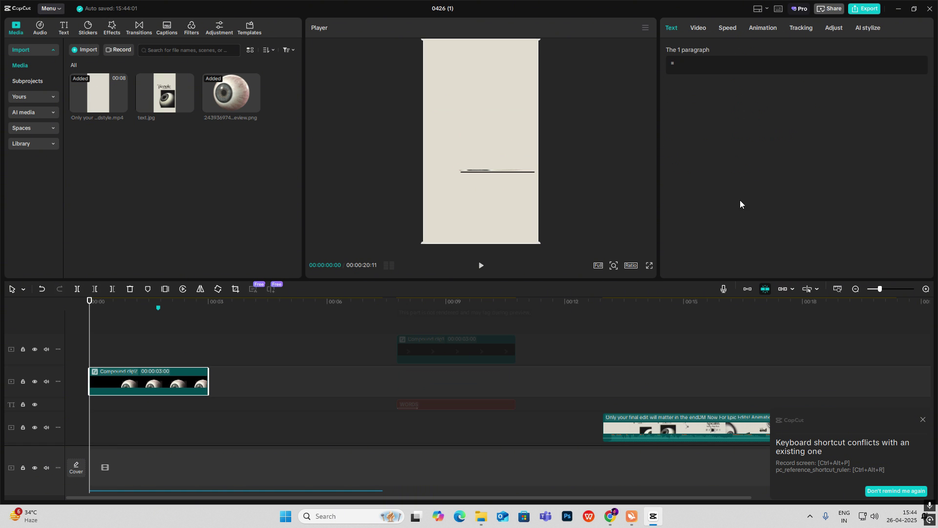
{"action": "double_click", "coordinate": [116, 370]}
{"action": "left_click", "coordinate": [158, 359]}
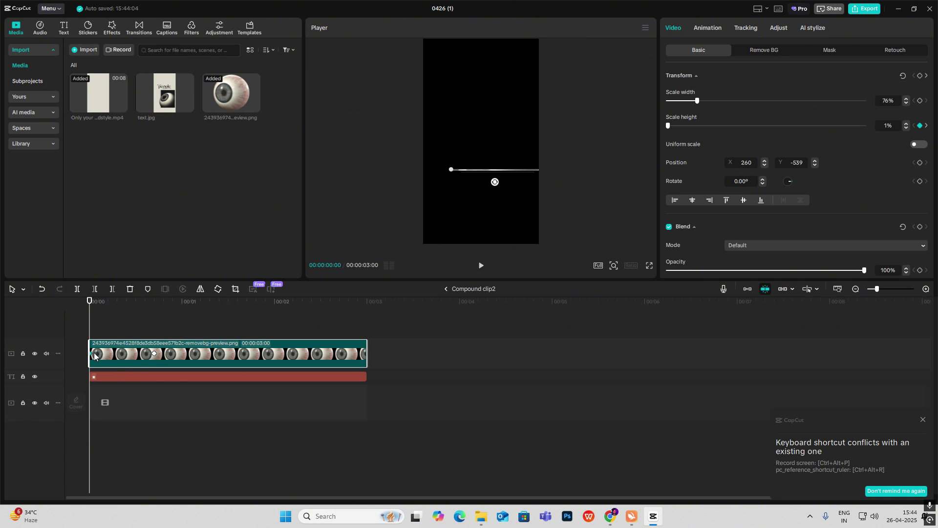
{"action": "left_click", "coordinate": [115, 375]}
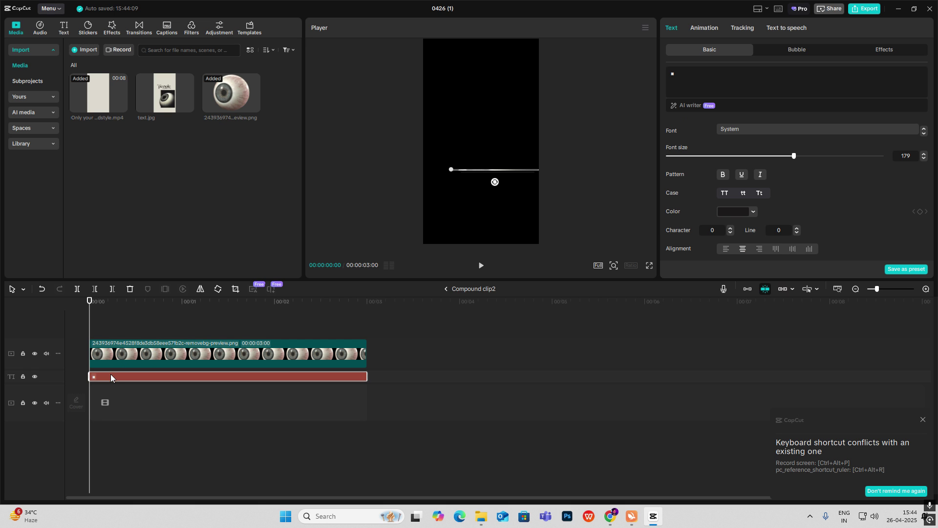
{"action": "left_click_drag", "start_coordinate": [90, 376], "coordinate": [117, 376]}
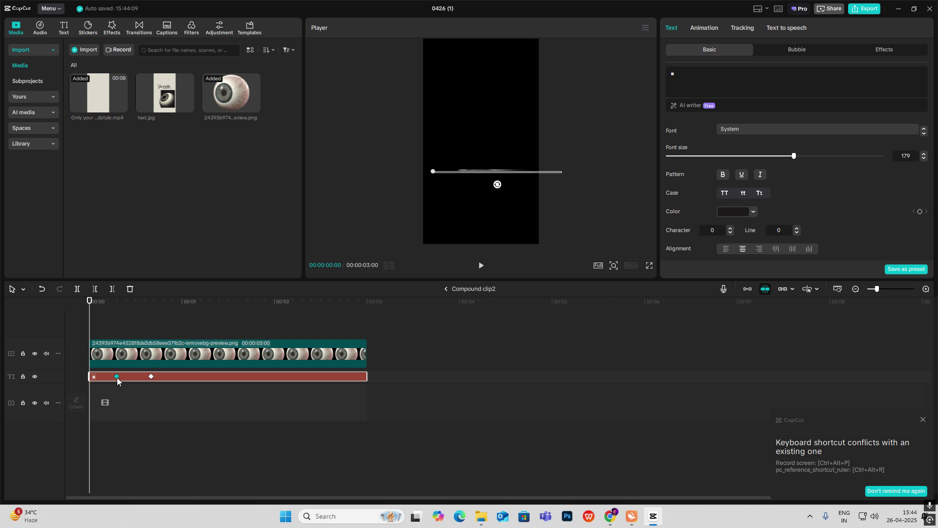
{"action": "left_click", "coordinate": [150, 376]}
{"action": "left_click", "coordinate": [164, 360]}
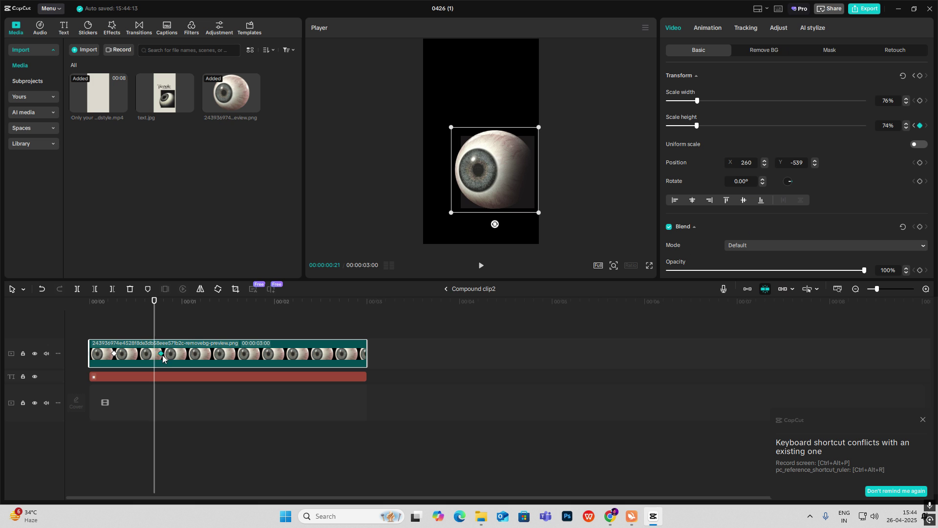
{"action": "left_click_drag", "start_coordinate": [115, 332], "coordinate": [160, 345]}
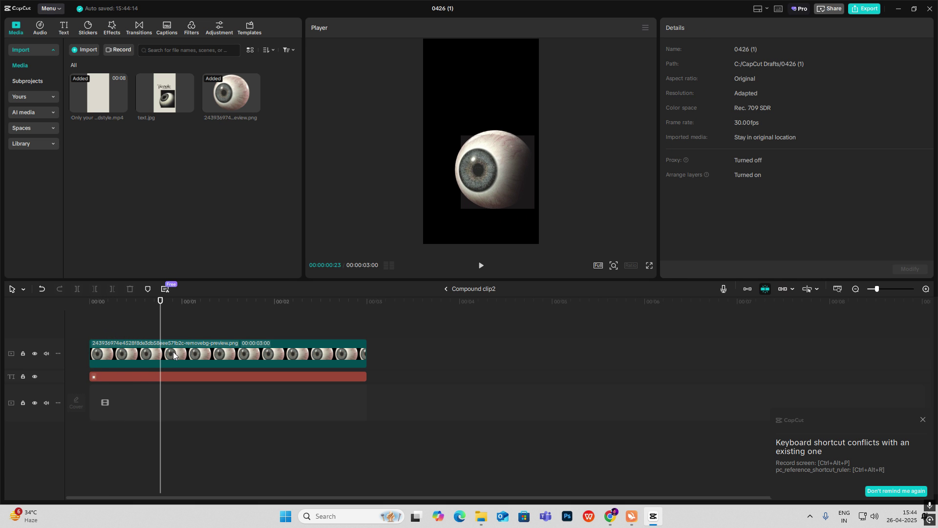
Return to the main timeline and add transform and blend keyframes to the eyeball compound clip at its start and at 1 second.
{"action": "left_click", "coordinate": [446, 289]}
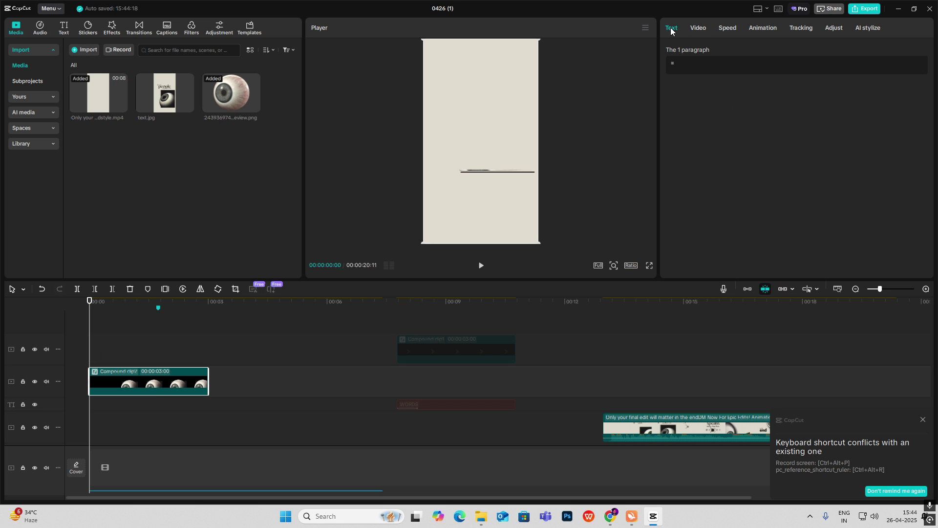
{"action": "left_click", "coordinate": [699, 28]}
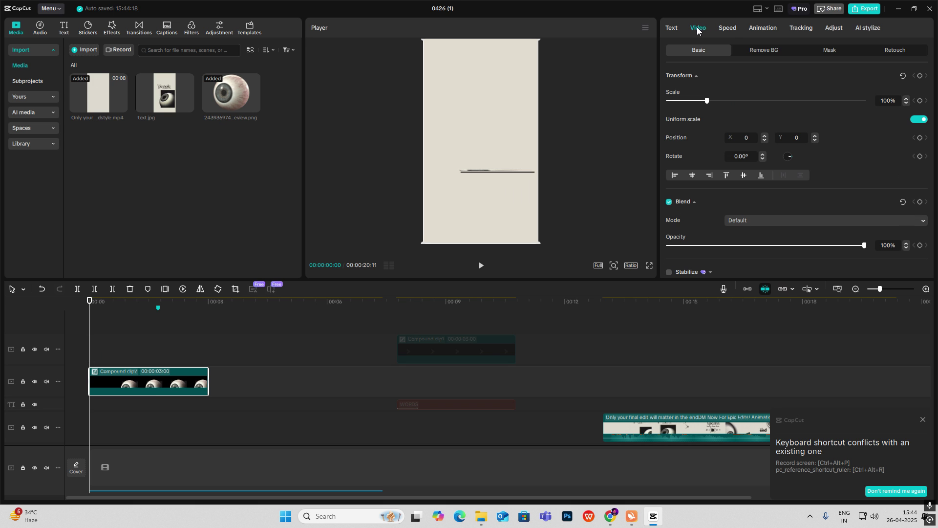
{"action": "left_click", "coordinate": [920, 77]}
{"action": "left_click", "coordinate": [920, 202]}
{"action": "left_click_drag", "start_coordinate": [91, 362], "coordinate": [130, 362]}
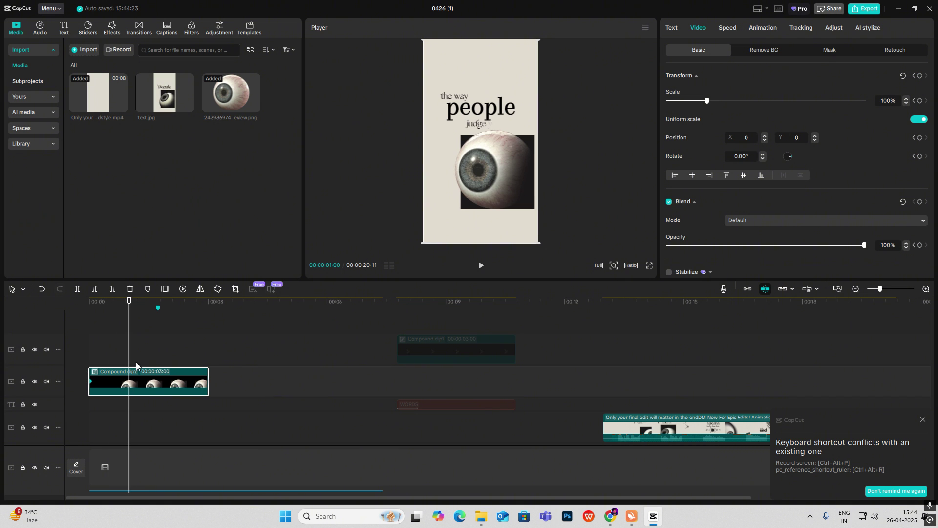
{"action": "left_click", "coordinate": [919, 77]}
{"action": "left_click", "coordinate": [920, 202]}
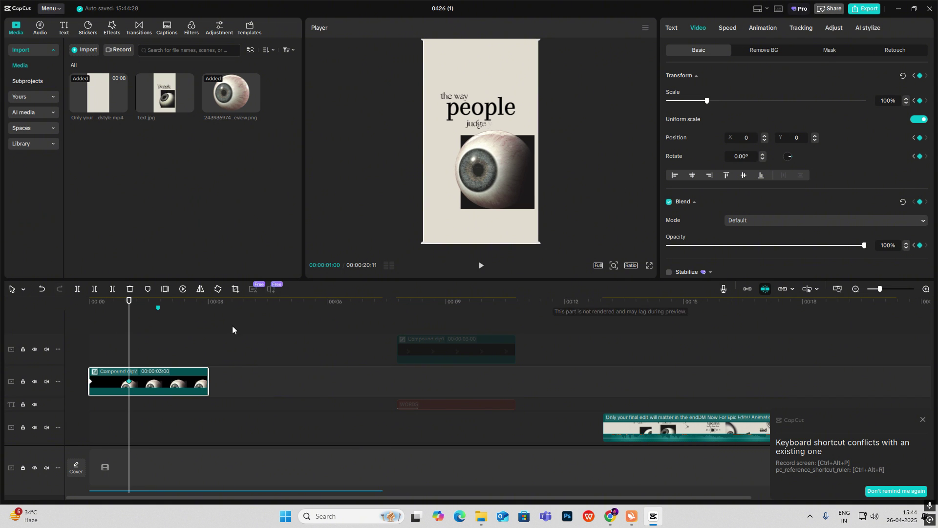
At the start keyframe, move the eyeball compound clip right to about X 1524 and set its opacity to 0%.
{"action": "left_click_drag", "start_coordinate": [129, 349], "coordinate": [1, 350]}
{"action": "left_click_drag", "start_coordinate": [498, 181], "coordinate": [579, 185]}
{"action": "left_click_drag", "start_coordinate": [864, 245], "coordinate": [668, 246]}
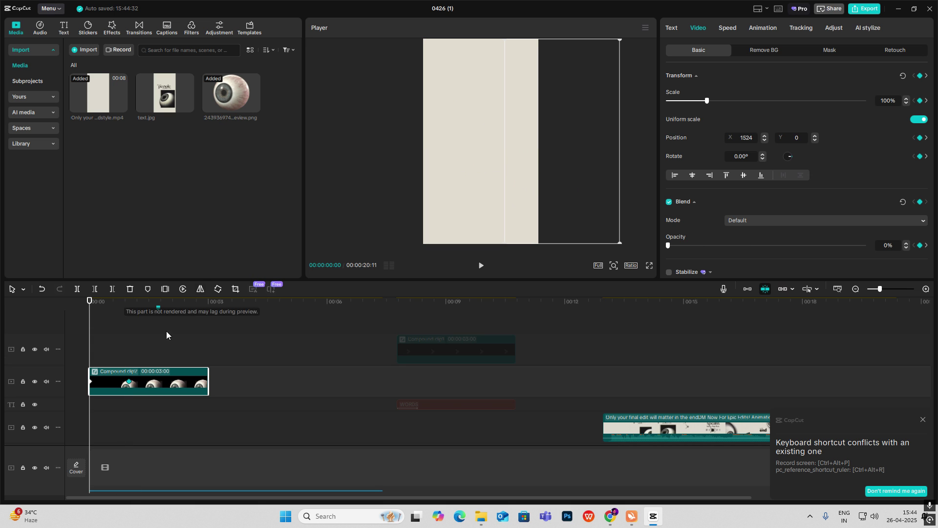
{"action": "left_click_drag", "start_coordinate": [89, 344], "coordinate": [127, 355]}
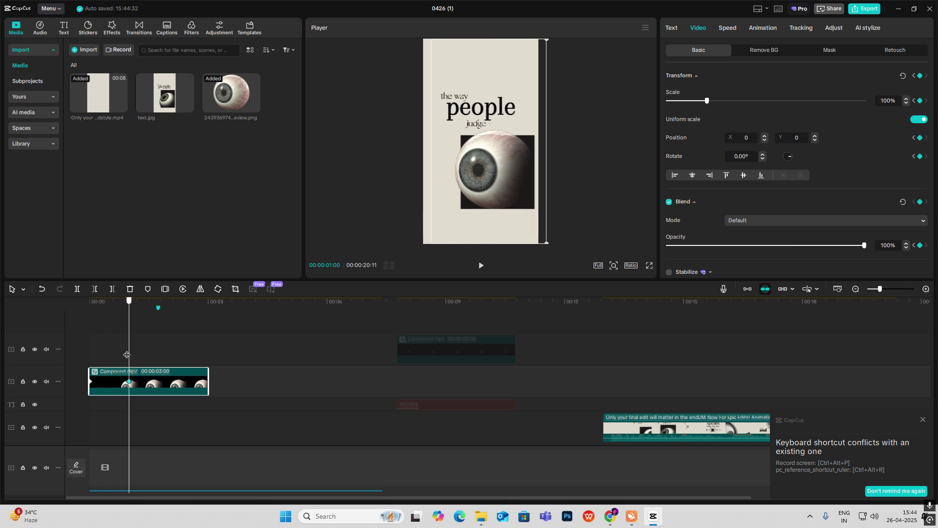
Show the compound clip's keyframe graph and apply the Cubic Out preset curve to its X position keyframes.
{"action": "left_click", "coordinate": [163, 372]}
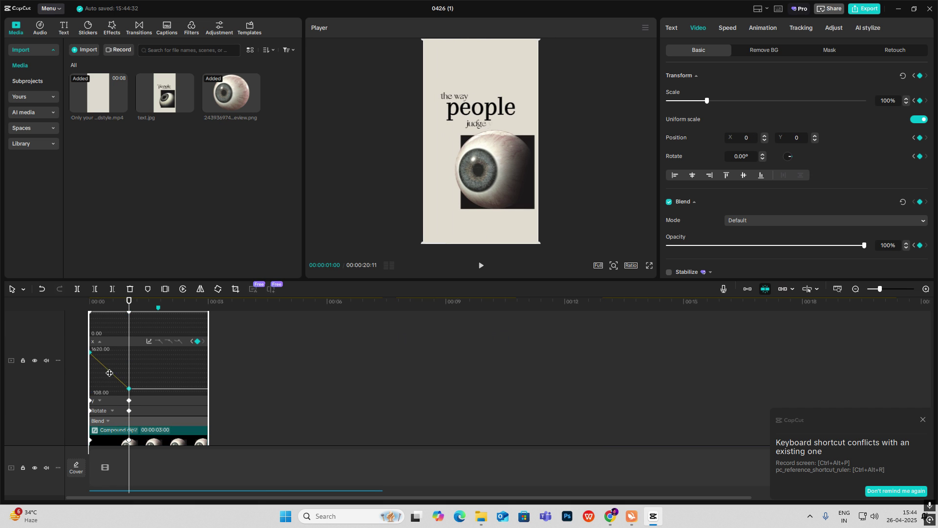
{"action": "left_click", "coordinate": [148, 341]}
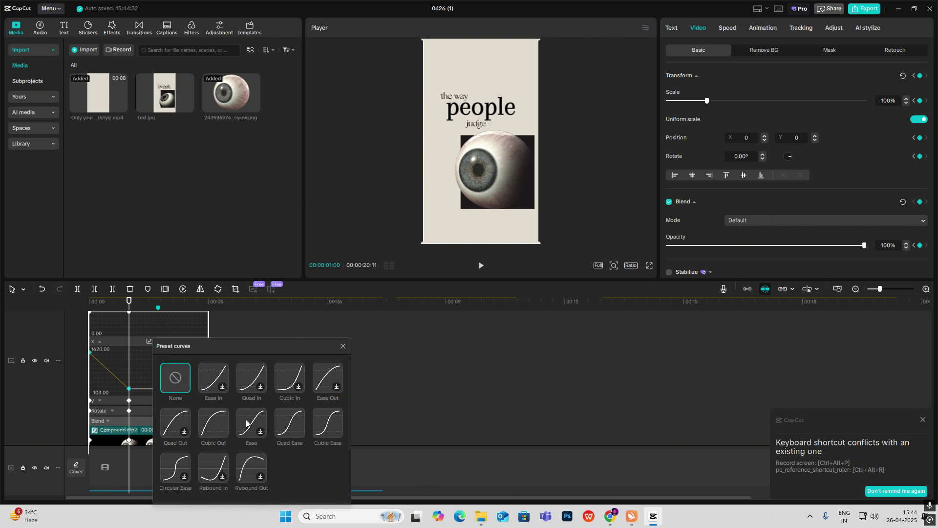
{"action": "left_click", "coordinate": [211, 422]}
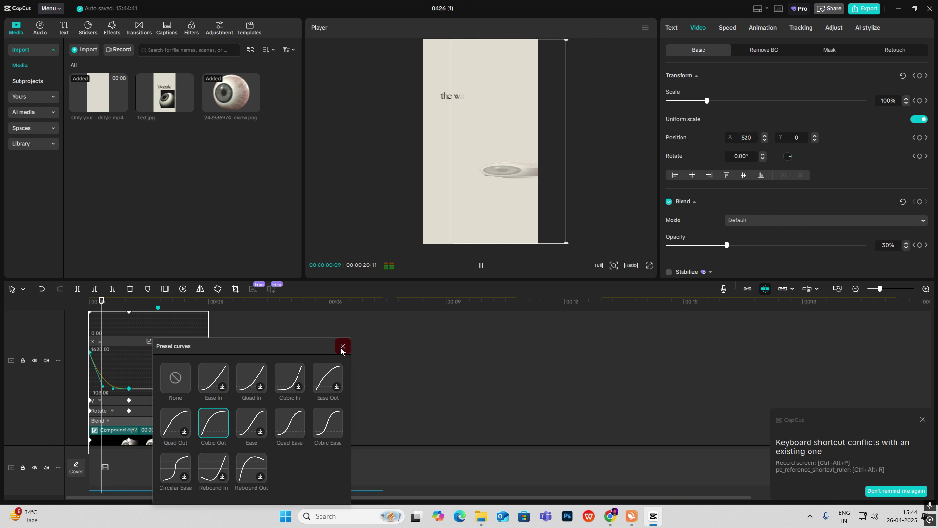
Apply the Cubic Out preset curve to the compound clip's opacity keyframes and hide the keyframe graph.
{"action": "left_click", "coordinate": [115, 403]}
{"action": "left_click", "coordinate": [112, 411]}
{"action": "left_click", "coordinate": [107, 420]}
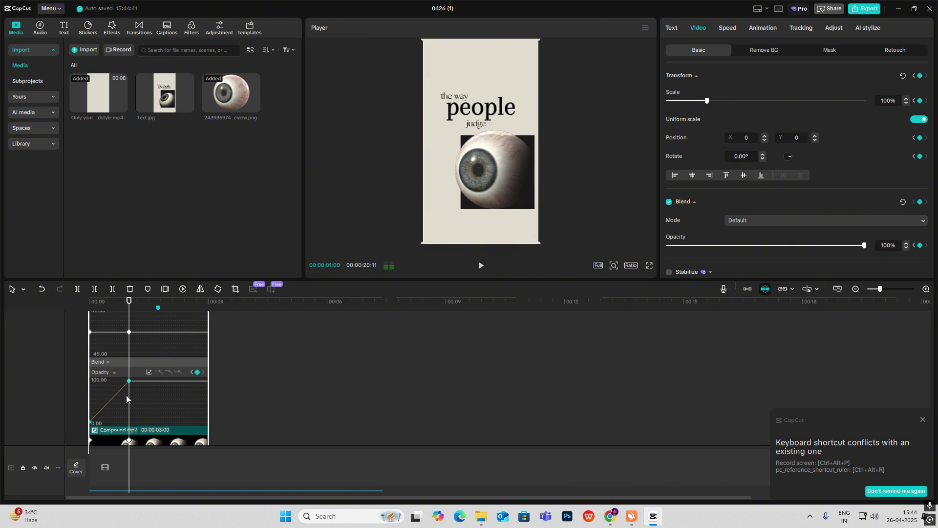
{"action": "left_click", "coordinate": [148, 372]}
{"action": "left_click", "coordinate": [218, 421]}
{"action": "left_click", "coordinate": [346, 347]}
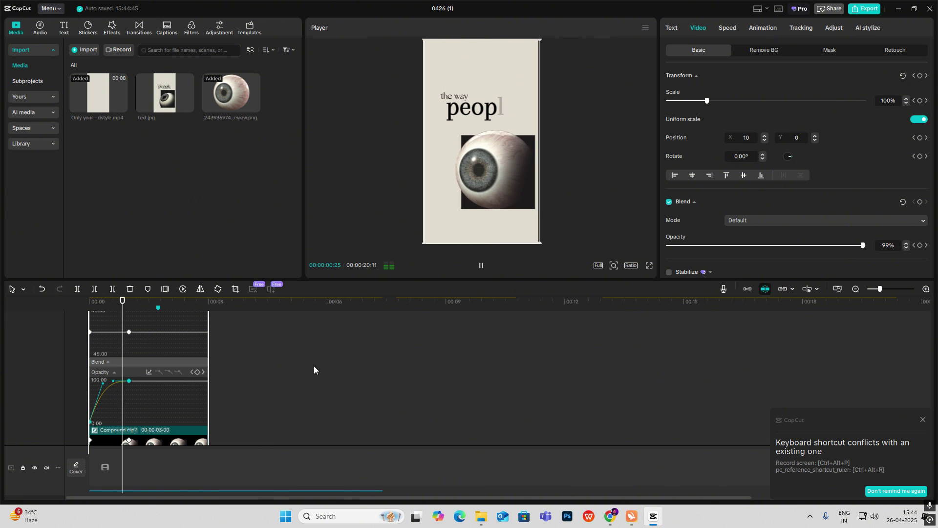
{"action": "left_click", "coordinate": [286, 372]}
Play back the eyeball compound clip's slide-in animation from the start of the timeline.
{"action": "scroll", "coordinate": [284, 371], "scroll_direction": "down", "scroll_amount": 3}
{"action": "scroll", "coordinate": [123, 361], "scroll_direction": "up", "scroll_amount": 2}
{"action": "left_click", "coordinate": [99, 335]}
{"action": "left_click_drag", "start_coordinate": [99, 335], "coordinate": [59, 336]}
{"action": "key", "text": "space"}
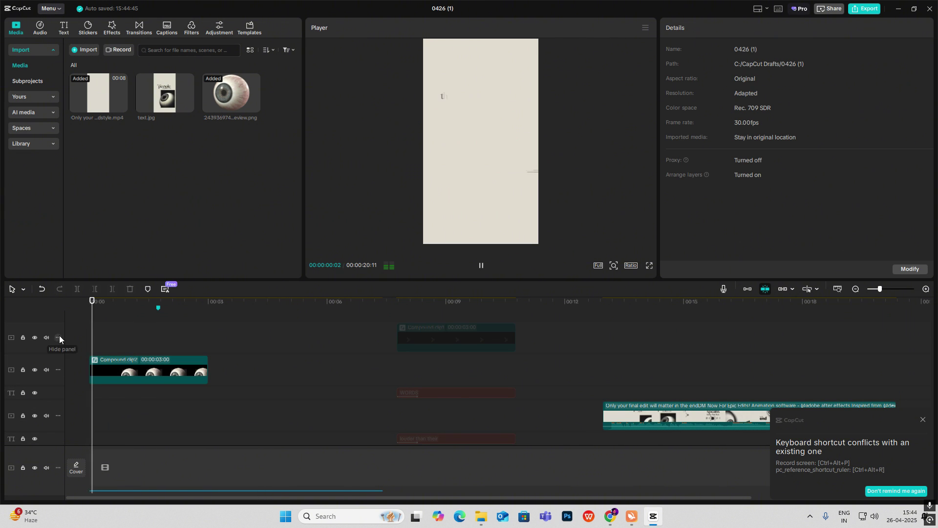
{"action": "key", "text": "space"}
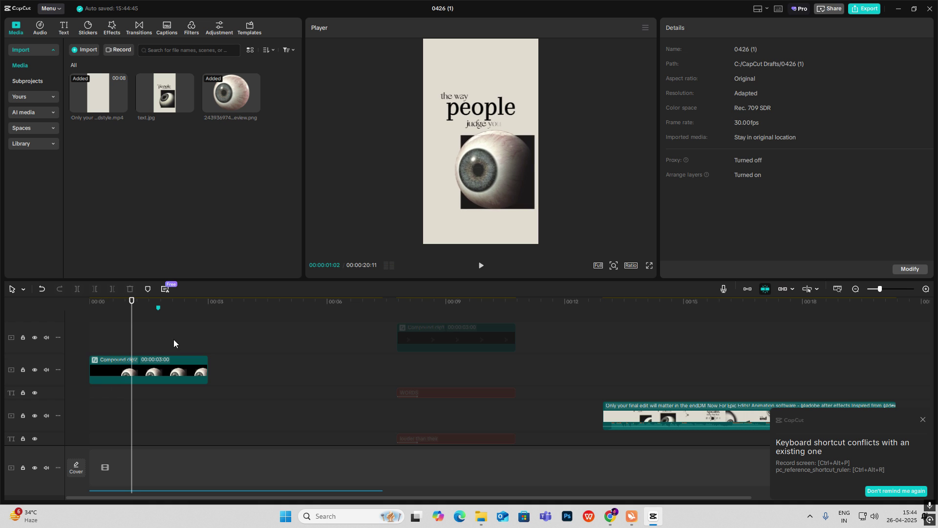
Examine the main timeline around 00:00:01:06 and the inside of the eyeball compound clip to find where its rotation should start.
{"action": "left_click", "coordinate": [136, 345]}
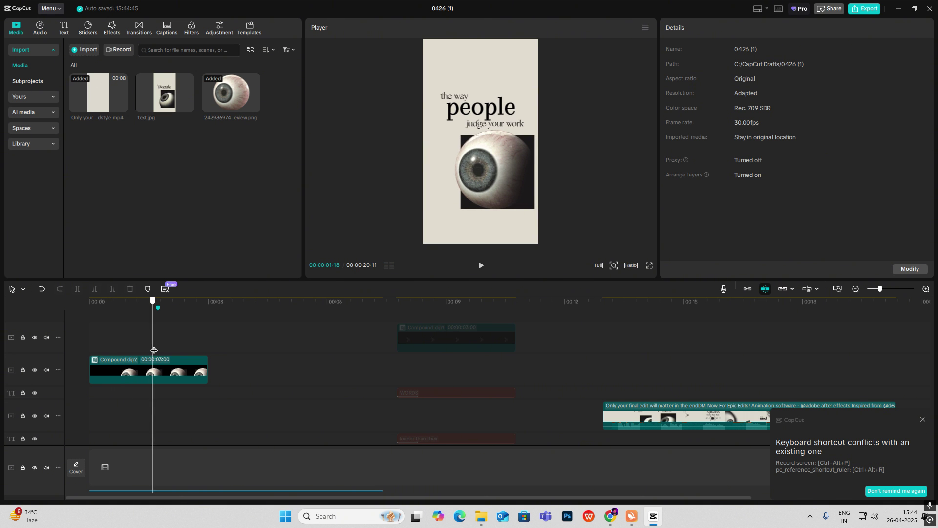
{"action": "left_click", "coordinate": [140, 364]}
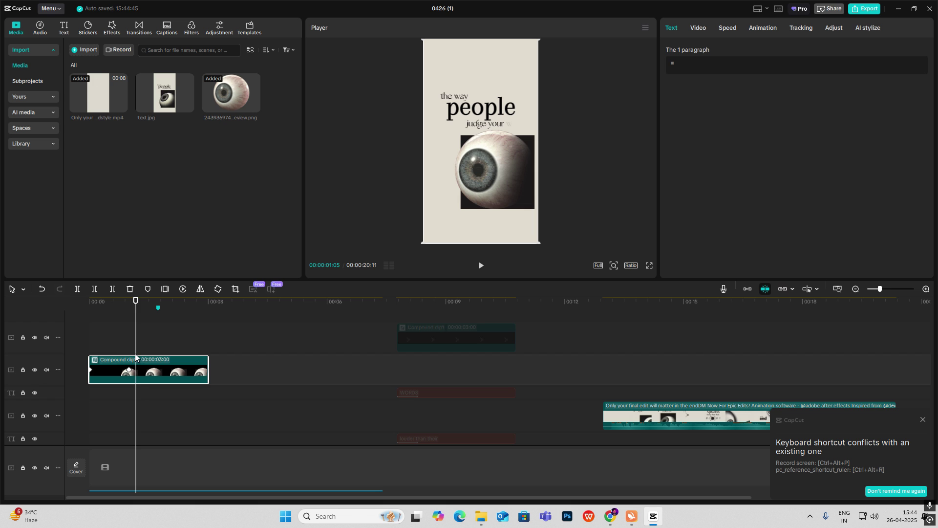
{"action": "left_click_drag", "start_coordinate": [136, 355], "coordinate": [137, 354]}
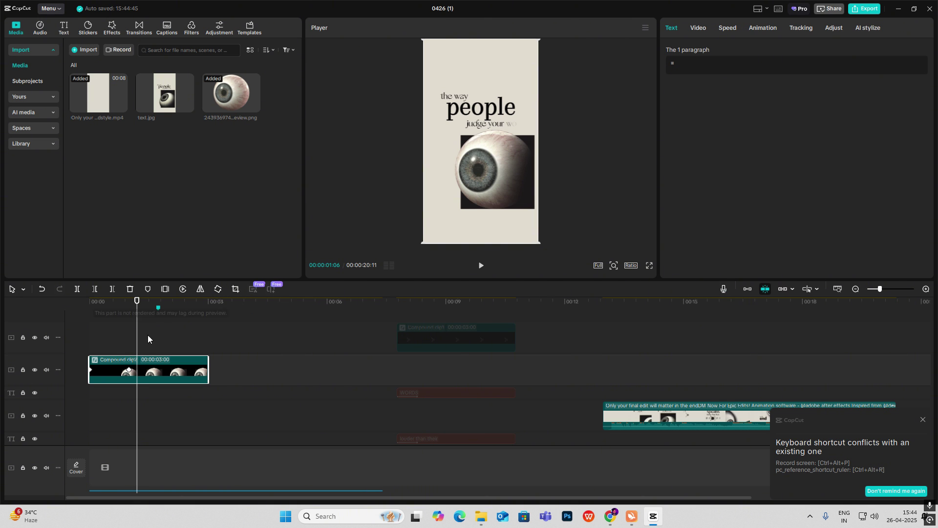
{"action": "double_click", "coordinate": [116, 358]}
{"action": "left_click_drag", "start_coordinate": [162, 336], "coordinate": [190, 344]}
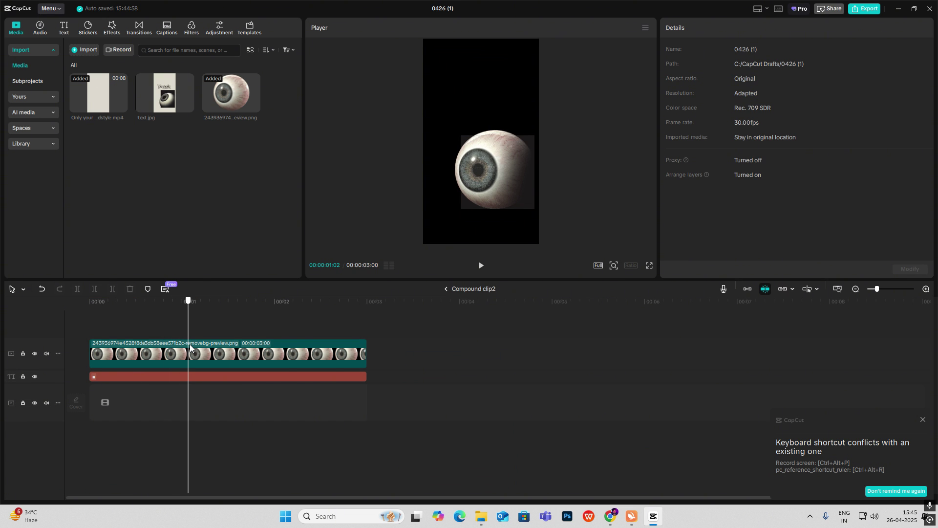
{"action": "left_click", "coordinate": [447, 289]}
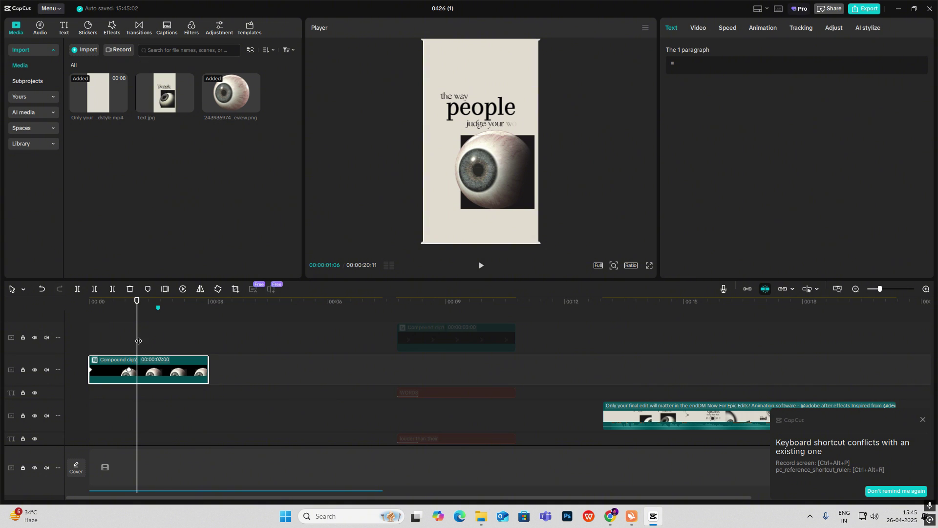
{"action": "mouse_move", "coordinate": [138, 341]}
{"action": "left_mouse_down"}
{"action": "mouse_move", "coordinate": [147, 342]}
{"action": "mouse_move", "coordinate": [137, 341]}
{"action": "left_mouse_up"}
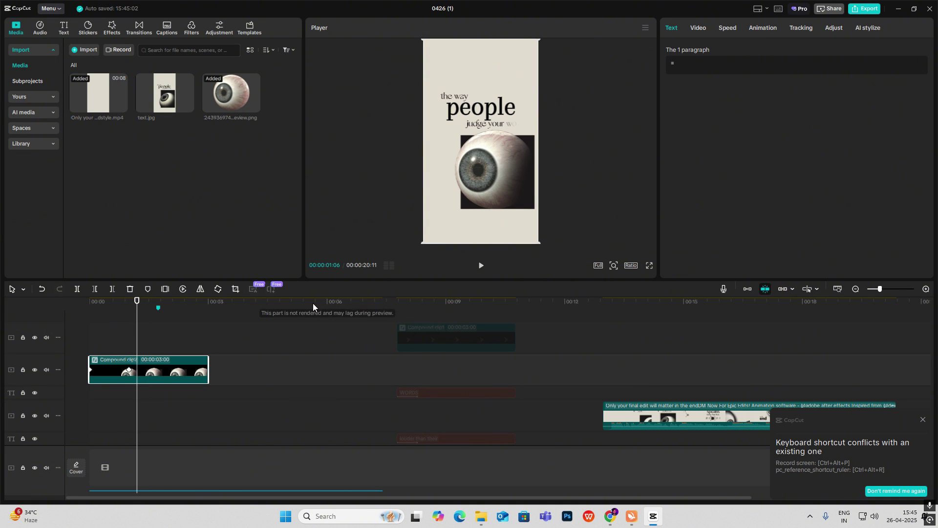
Inside the compound clip, enable uniform scale for the eyeball, keyframe its transform at 00:00:01:06 and rotate it to about 15.58° at 00:00:01:22.
{"action": "double_click", "coordinate": [129, 362]}
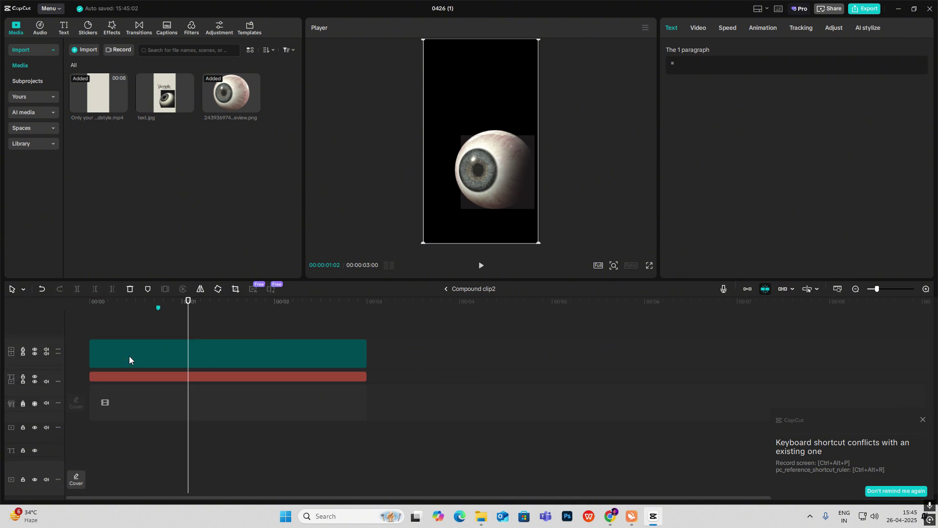
{"action": "left_click_drag", "start_coordinate": [190, 327], "coordinate": [200, 336]}
{"action": "left_click", "coordinate": [209, 358]}
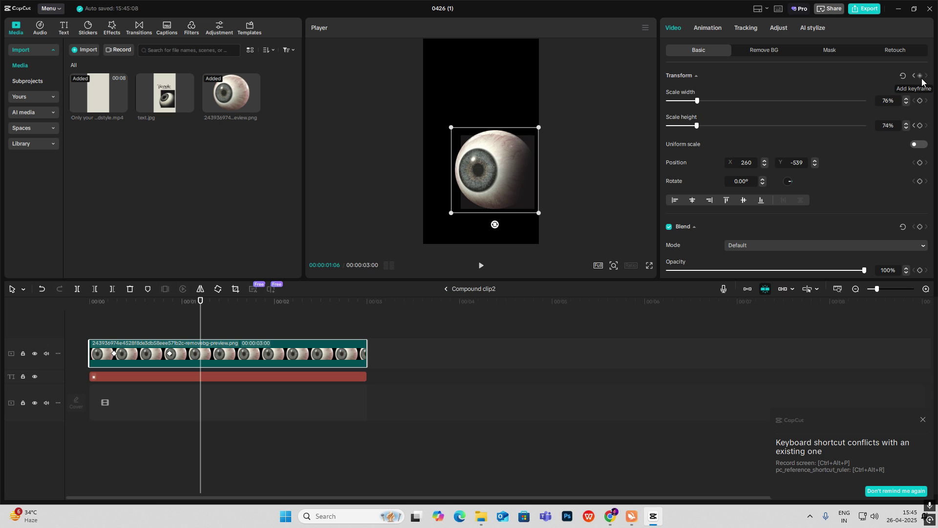
{"action": "left_click", "coordinate": [919, 145]}
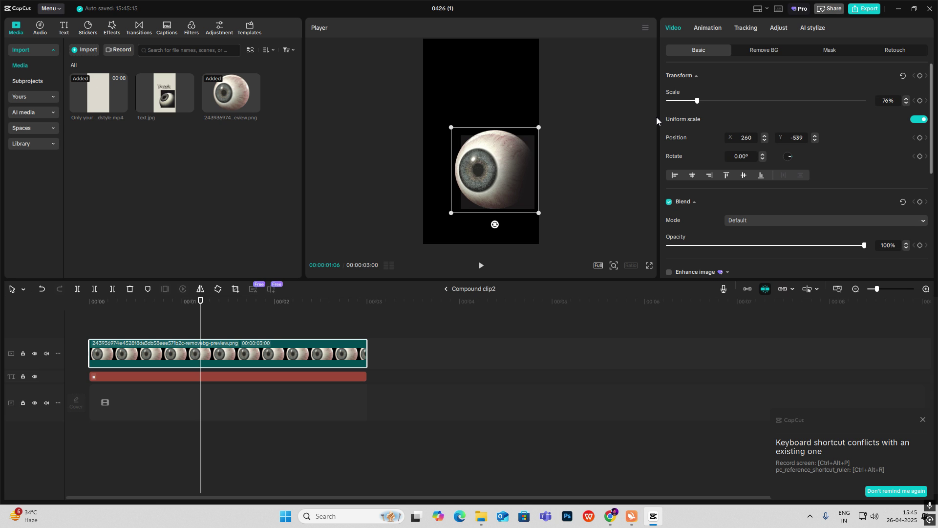
{"action": "left_click", "coordinate": [920, 76]}
{"action": "left_click_drag", "start_coordinate": [201, 330], "coordinate": [250, 339]}
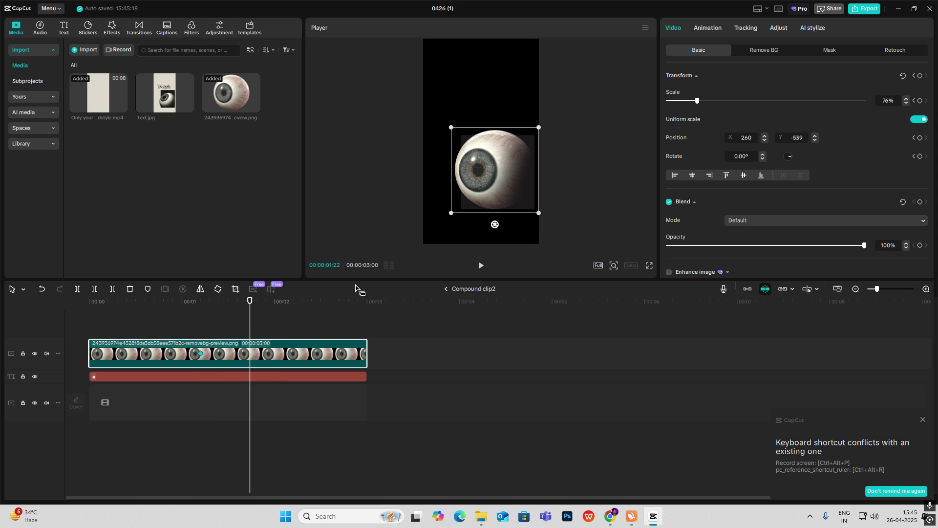
{"action": "left_click_drag", "start_coordinate": [494, 225], "coordinate": [483, 215]}
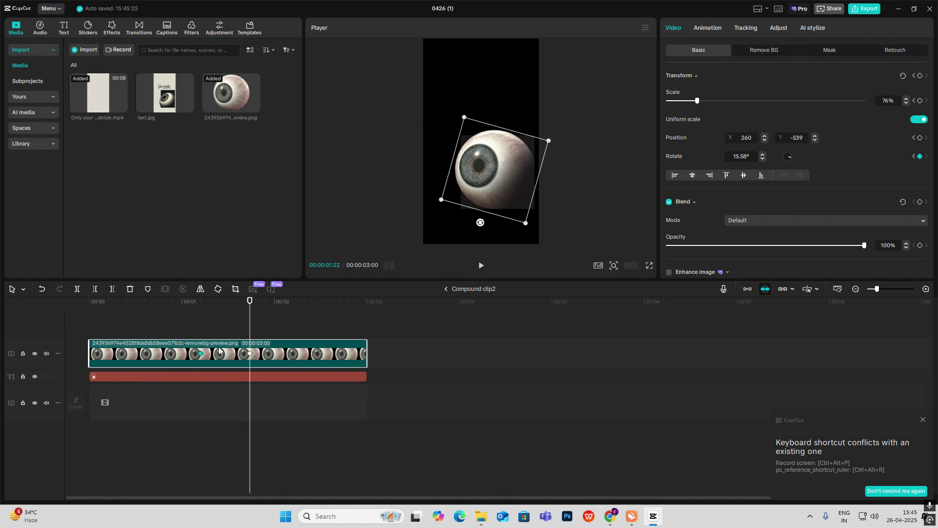
Apply the Cubic Ease preset curve to the eyeball's rotation keyframes and hide its keyframe graph.
{"action": "key", "text": "alt+k"}
{"action": "scroll", "coordinate": [223, 350], "scroll_direction": "up", "scroll_amount": 2}
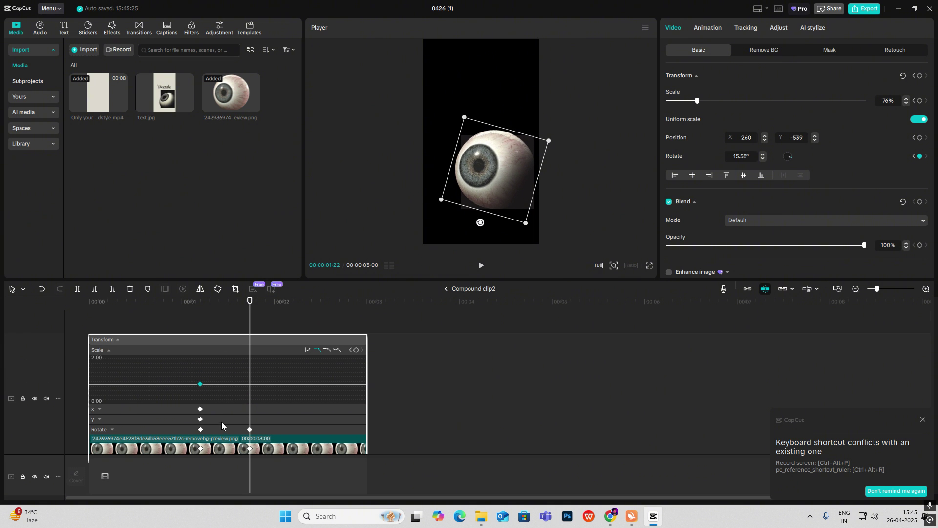
{"action": "left_click", "coordinate": [226, 420]}
{"action": "left_click", "coordinate": [221, 427]}
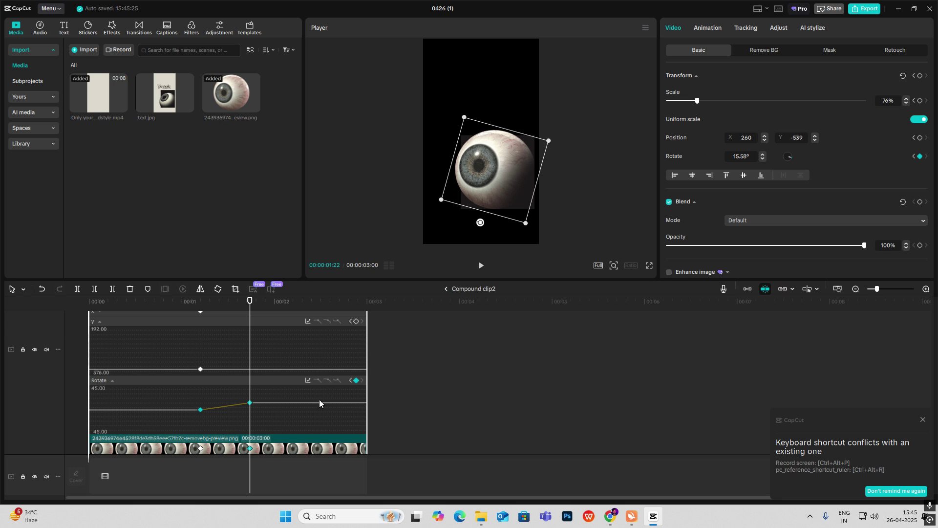
{"action": "left_click", "coordinate": [308, 381]}
{"action": "left_click", "coordinate": [459, 421]}
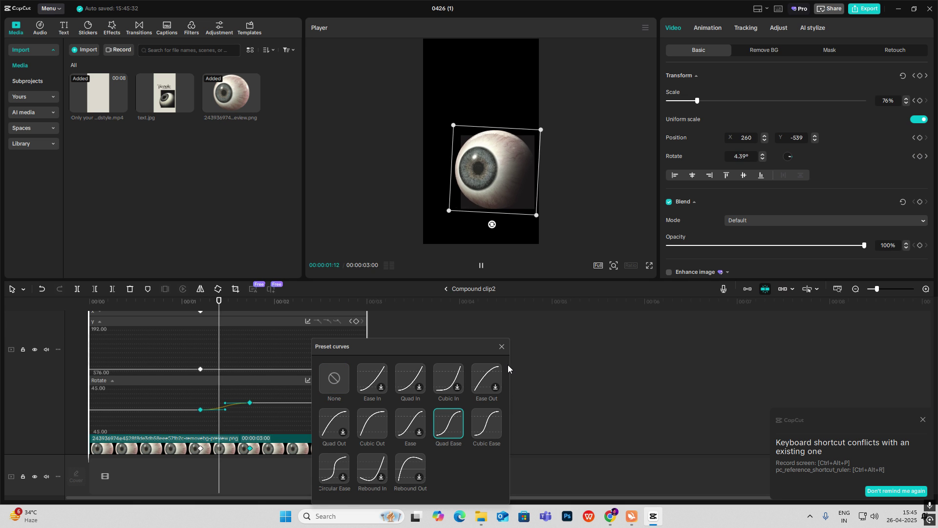
{"action": "left_click", "coordinate": [485, 421]}
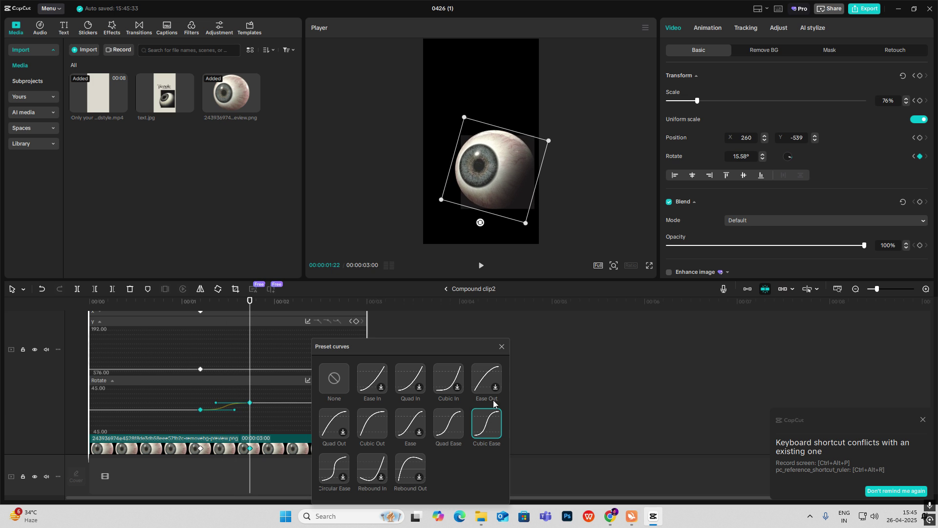
{"action": "left_click", "coordinate": [502, 346]}
{"action": "left_click", "coordinate": [283, 392]}
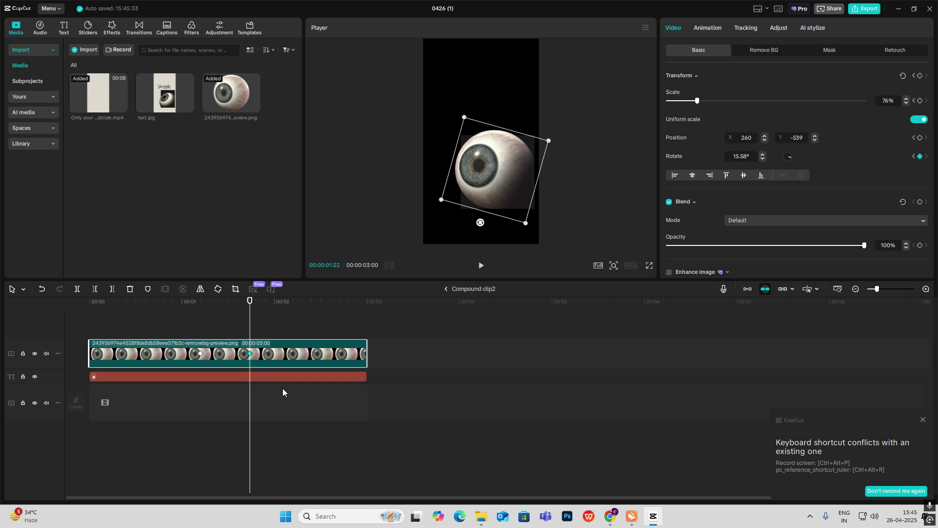
Play back the eyeball's rotation inside the compound clip and again on the main timeline.
{"action": "left_click", "coordinate": [190, 323]}
{"action": "key", "text": "space"}
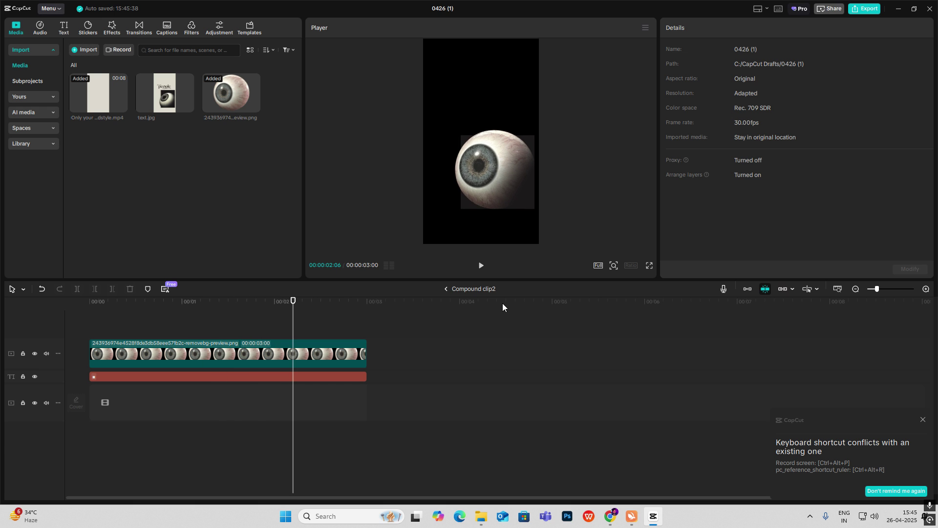
{"action": "left_click", "coordinate": [446, 289]}
{"action": "key", "text": "space"}
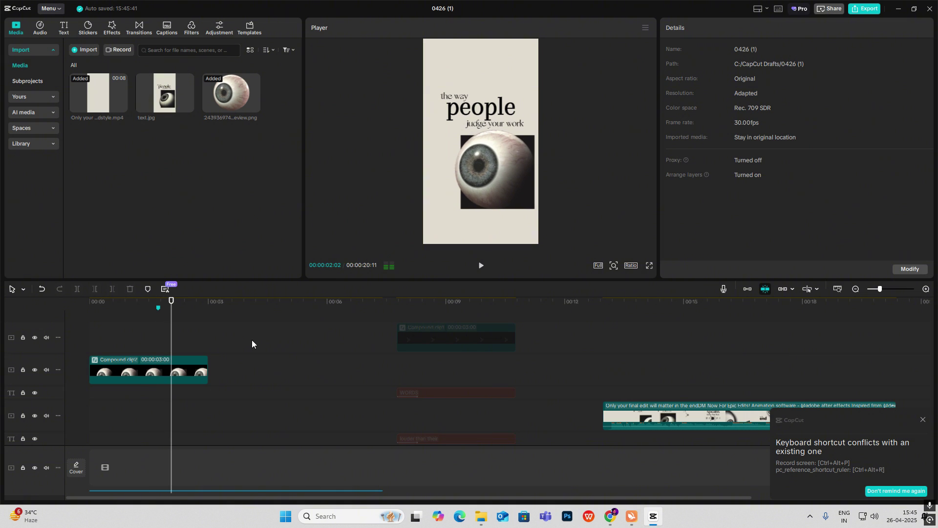
{"action": "left_click", "coordinate": [133, 332]}
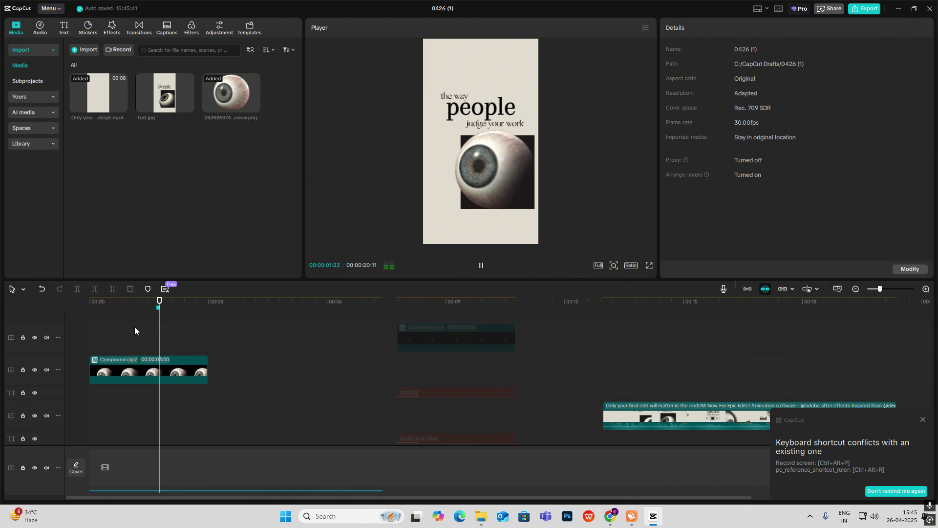
{"action": "left_click_drag", "start_coordinate": [160, 334], "coordinate": [154, 353]}
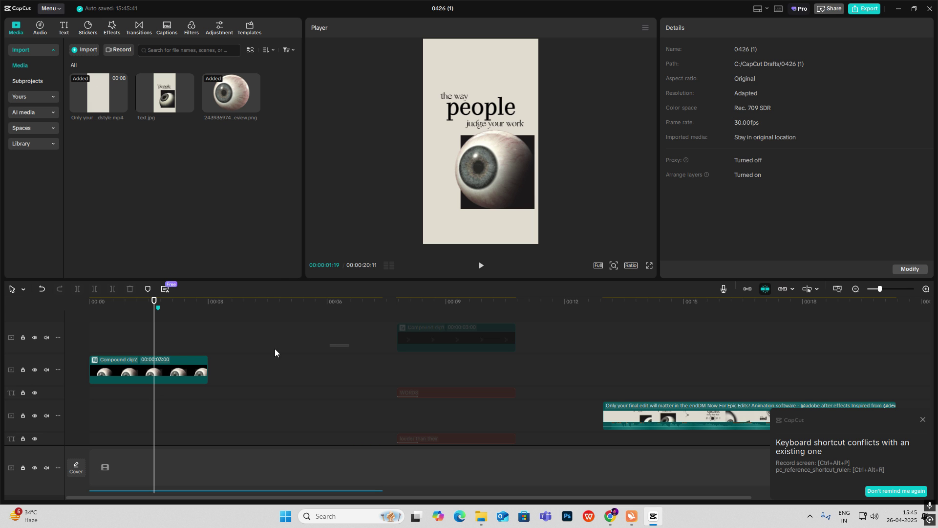
Combine the eyeball compound clip and the "the way", "people" and "judge your work" text clips into one compound clip.
{"action": "left_click_drag", "start_coordinate": [275, 349], "coordinate": [98, 409]}
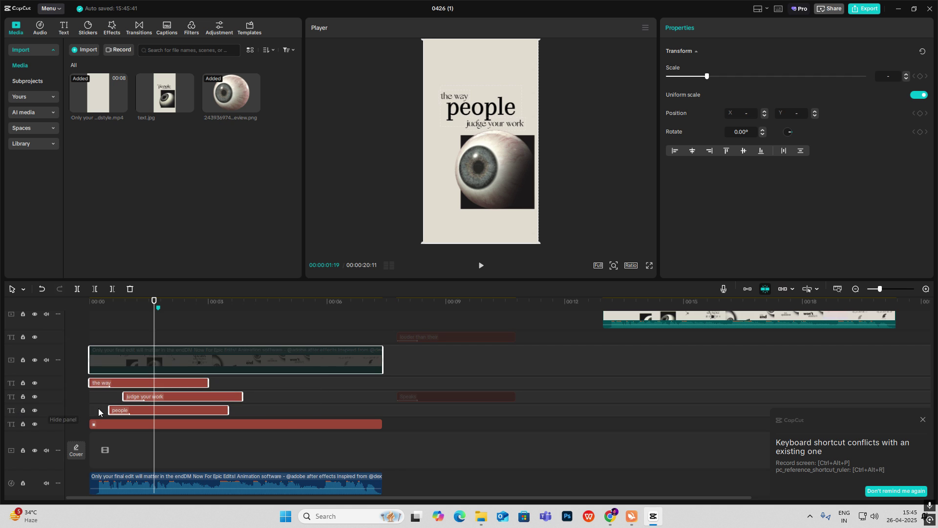
{"action": "left_click", "coordinate": [221, 364], "text": "ctrl"}
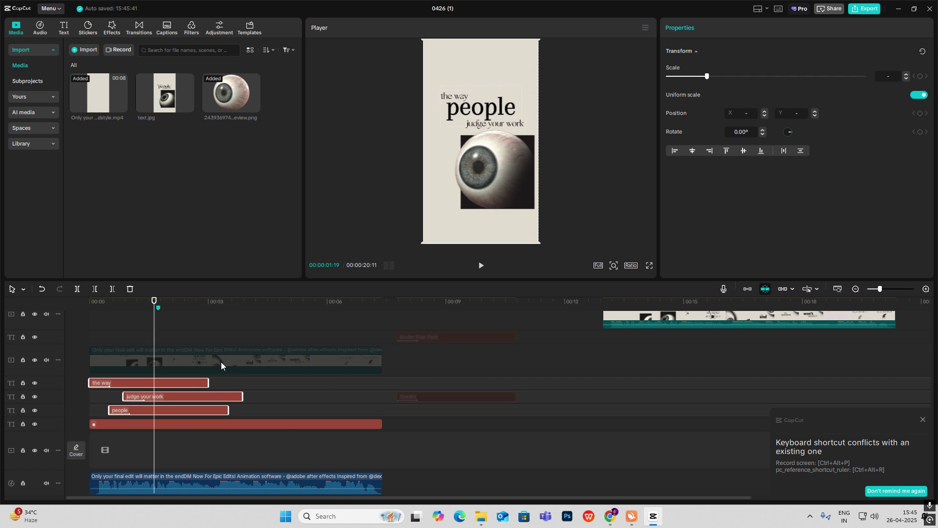
{"action": "scroll", "coordinate": [192, 387], "scroll_direction": "down", "scroll_amount": 1}
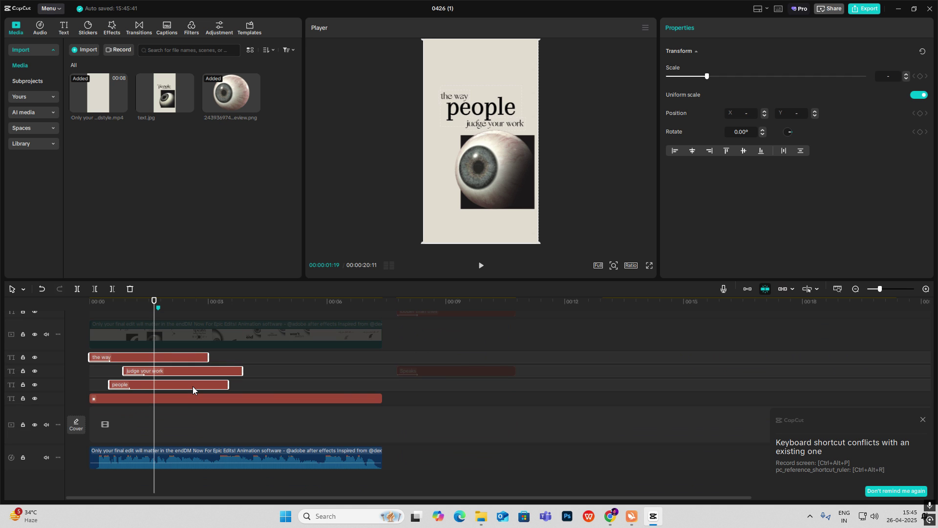
{"action": "key", "text": "alt+g"}
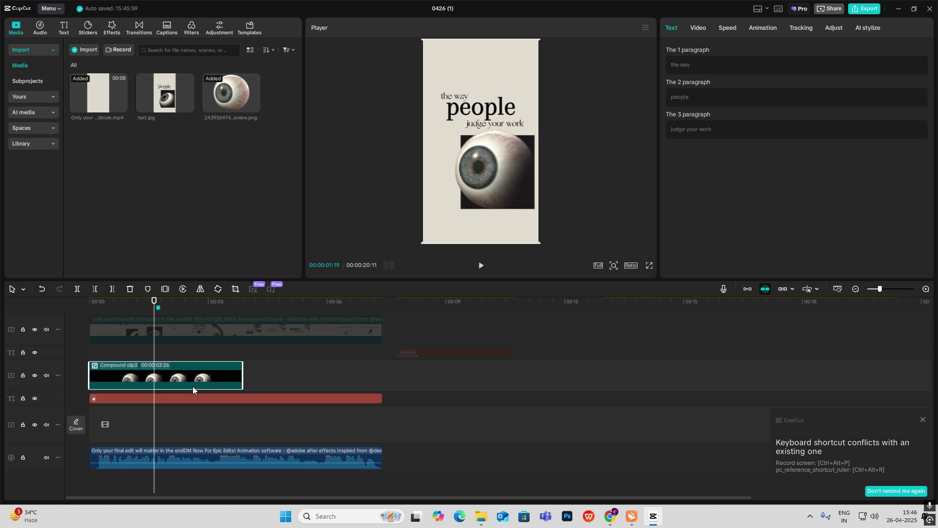
Keyframe the new compound clip's transform at 00:00:01:19 and move it down out of frame to Y -2848 at 00:00:02:17.
{"action": "left_click", "coordinate": [699, 28]}
{"action": "left_click", "coordinate": [920, 77]}
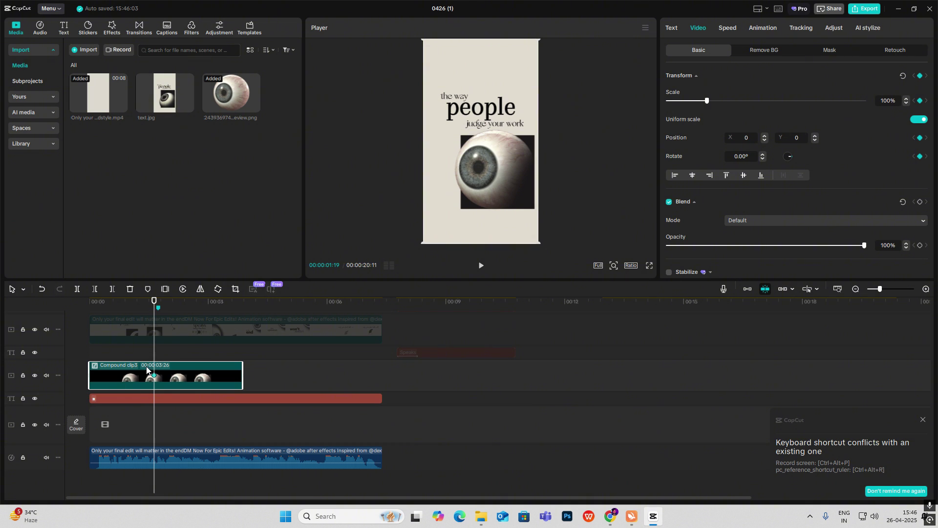
{"action": "left_click", "coordinate": [190, 357]}
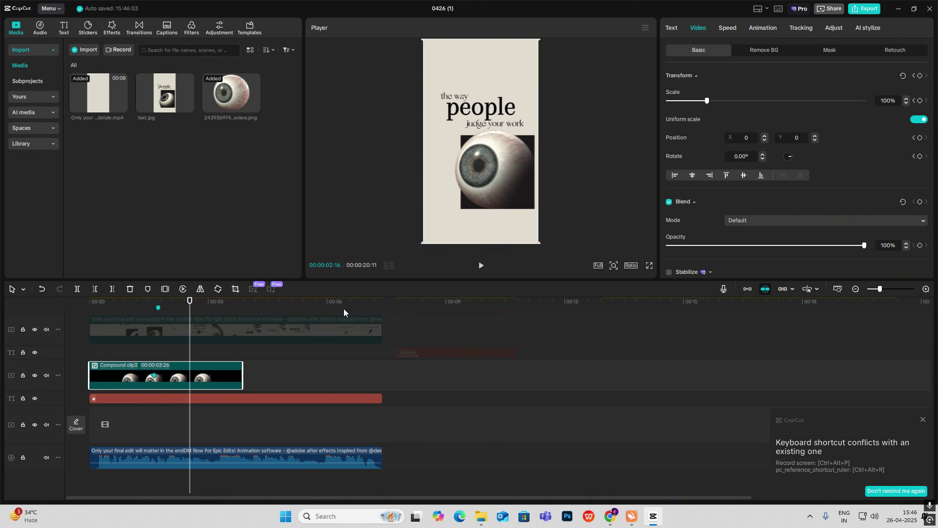
{"action": "left_click", "coordinate": [162, 376]}
{"action": "left_click_drag", "start_coordinate": [154, 358], "coordinate": [191, 354]}
{"action": "left_click_drag", "start_coordinate": [498, 170], "coordinate": [497, 318]}
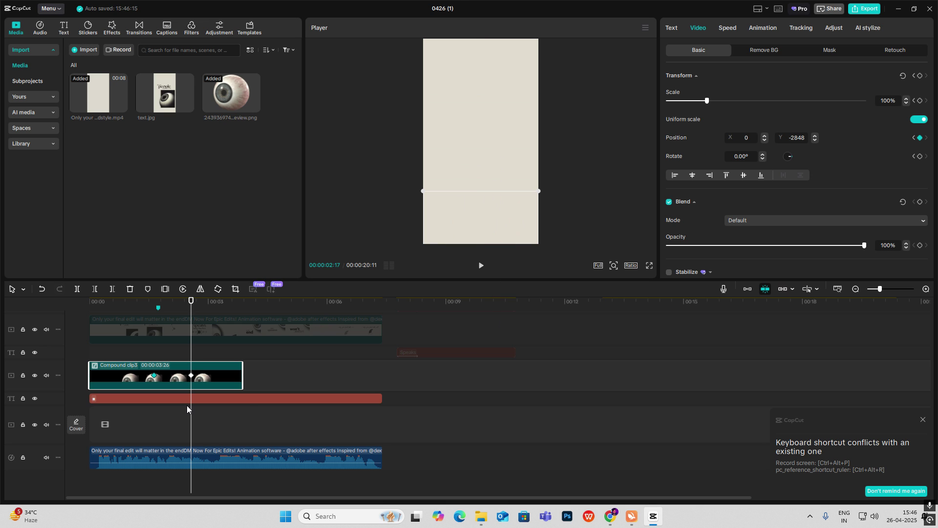
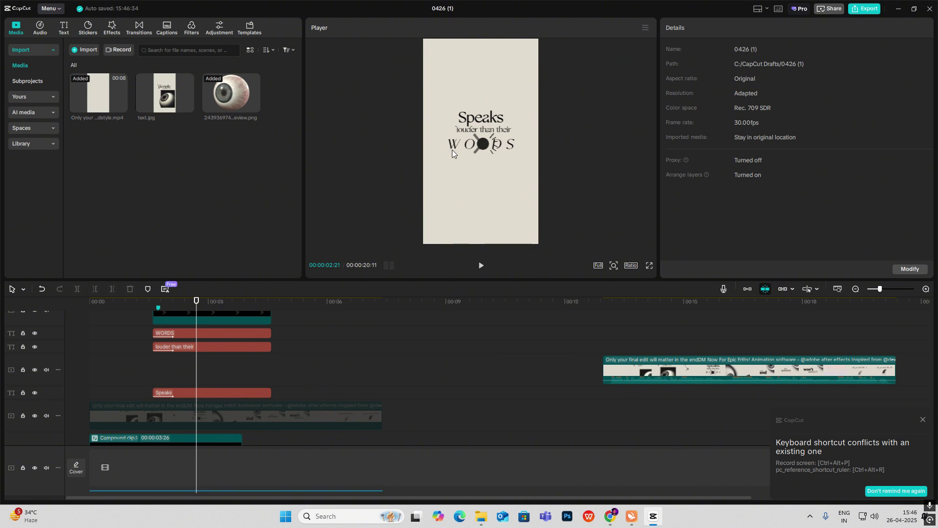
{"action": "scroll", "coordinate": [148, 365], "scroll_direction": "up", "scroll_amount": 1}
{"action": "left_click_drag", "start_coordinate": [195, 345], "coordinate": [380, 350]}
{"action": "key", "text": "ctrl+z"}
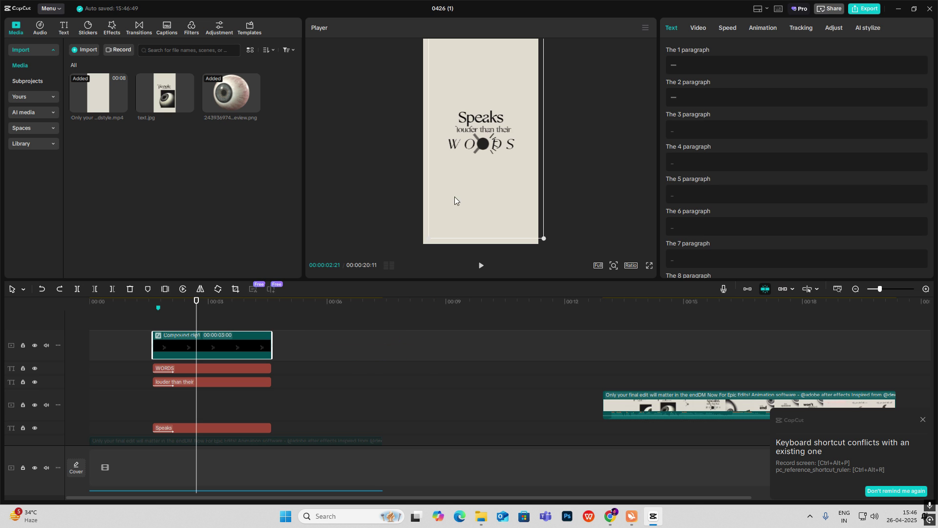
Set the character spacing of the WORDS text to 10.
{"action": "left_click", "coordinate": [184, 367]}
{"action": "scroll", "coordinate": [755, 206], "scroll_direction": "down", "scroll_amount": 3}
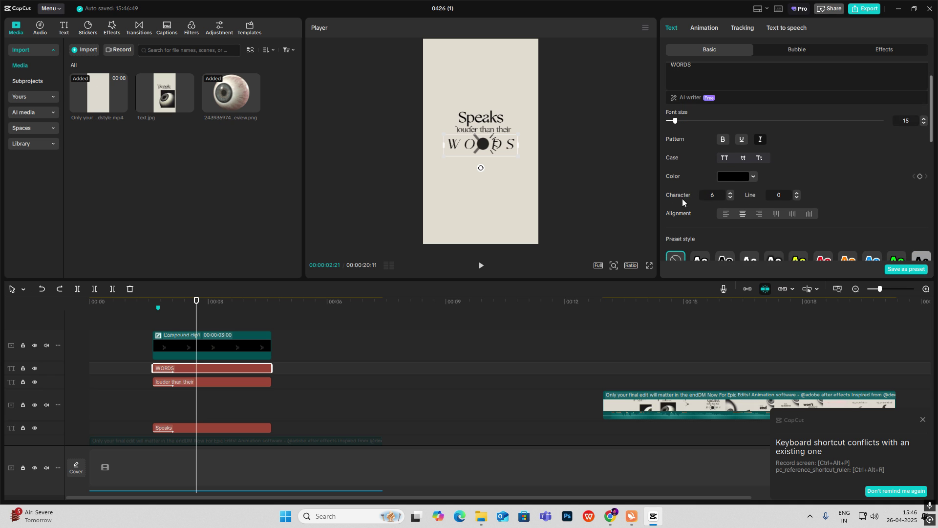
{"action": "left_click", "coordinate": [730, 193]}
{"action": "left_click", "coordinate": [730, 193]}
{"action": "left_click", "coordinate": [731, 193]}
{"action": "left_click", "coordinate": [730, 194]}
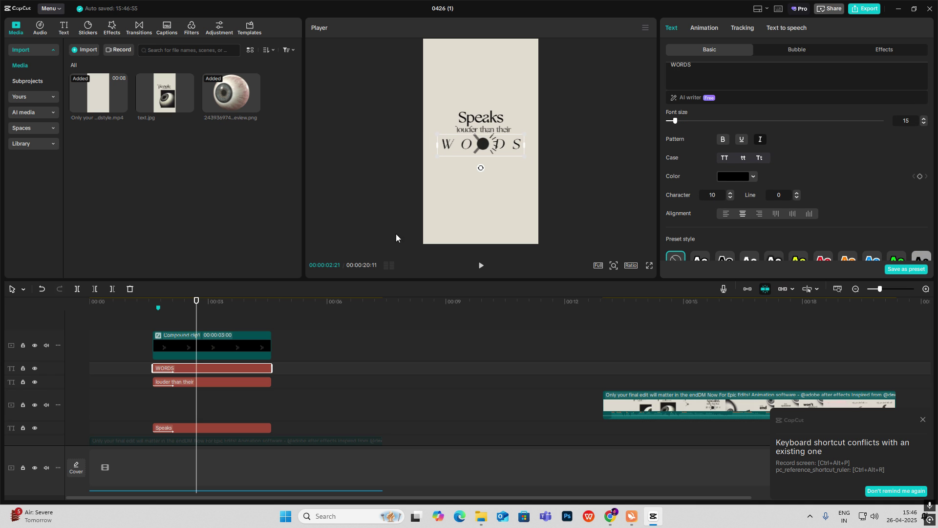
Add a default text clip on a new track and set its text to "___".
{"action": "mouse_move", "coordinate": [175, 324]}
{"action": "left_mouse_down"}
{"action": "mouse_move", "coordinate": [163, 327]}
{"action": "mouse_move", "coordinate": [191, 332]}
{"action": "left_mouse_up"}
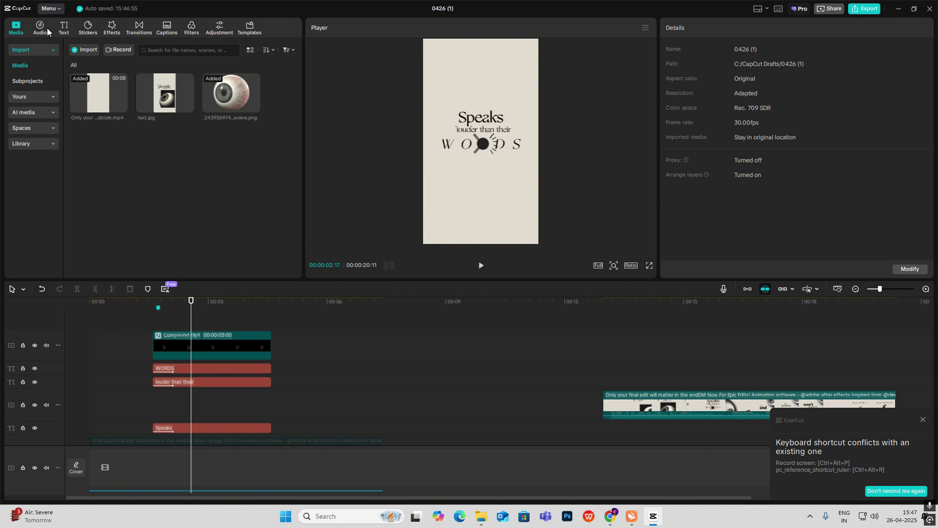
{"action": "left_click", "coordinate": [63, 28]}
{"action": "left_click_drag", "start_coordinate": [100, 89], "coordinate": [401, 328]}
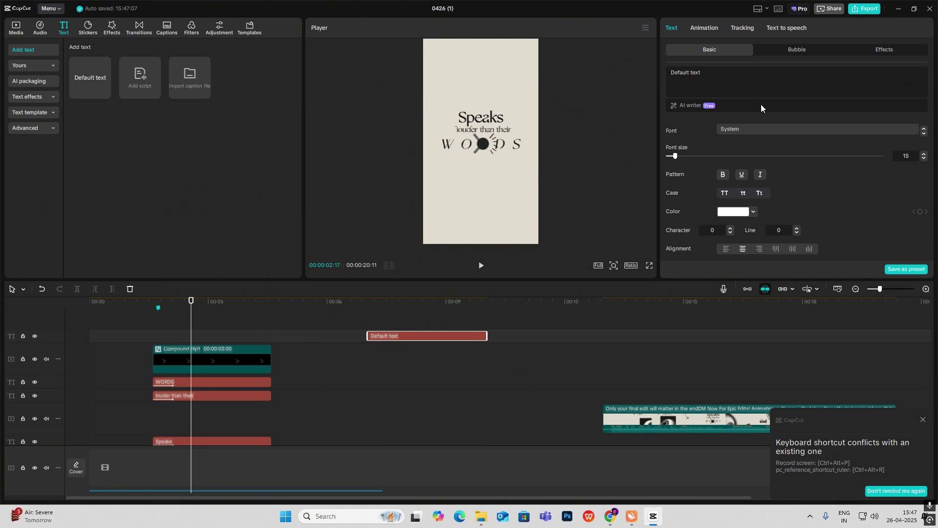
{"action": "key", "text": "super+period"}
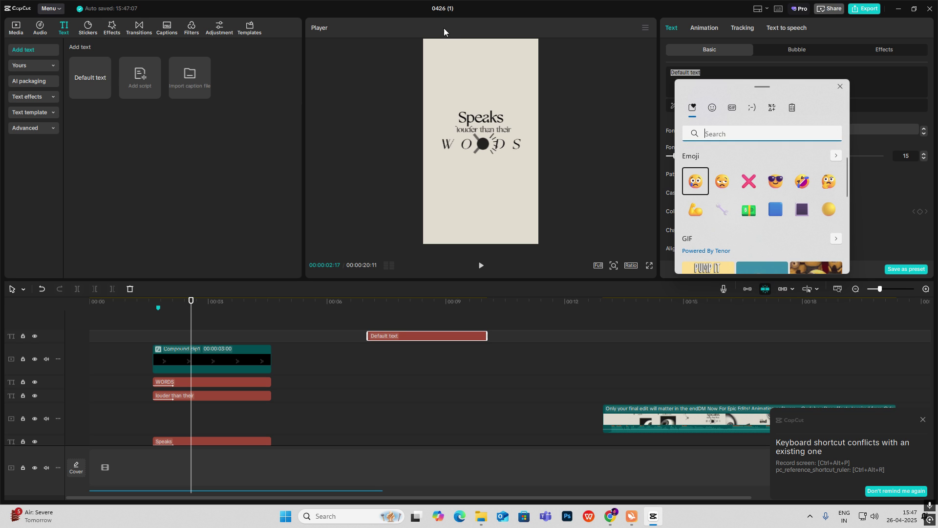
{"action": "left_click", "coordinate": [773, 106]}
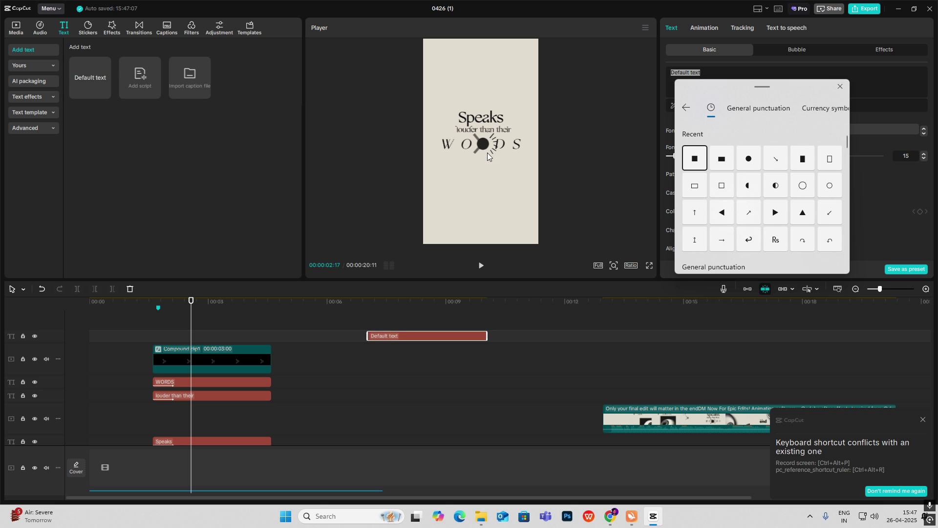
{"action": "left_click", "coordinate": [840, 87]}
{"action": "left_click_drag", "start_coordinate": [746, 82], "coordinate": [590, 65]}
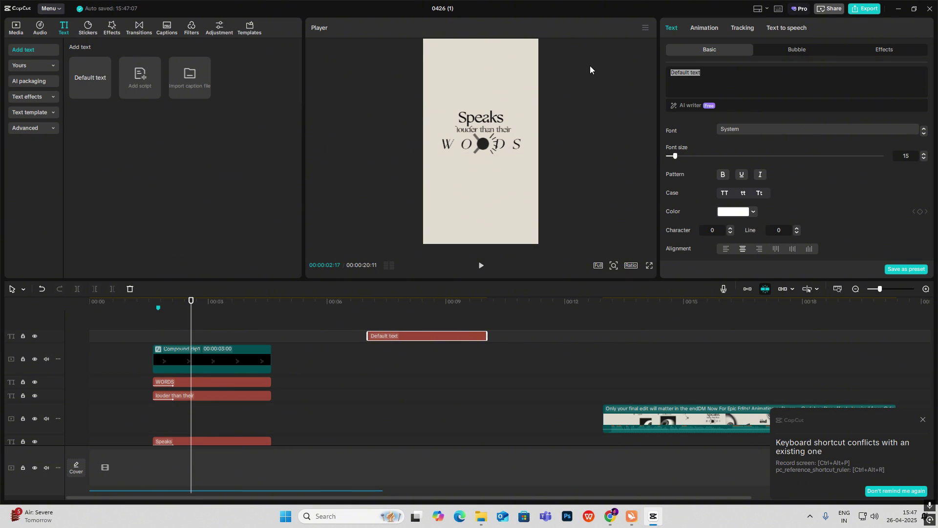
{"action": "type", "text": "___"}
Try the "___" text clip above the other text clips and over the WORDS graphic in the preview, and delete it.
{"action": "left_click_drag", "start_coordinate": [190, 323], "coordinate": [141, 336]}
{"action": "left_click", "coordinate": [383, 335]}
{"action": "left_click", "coordinate": [187, 313]}
{"action": "left_click", "coordinate": [200, 336]}
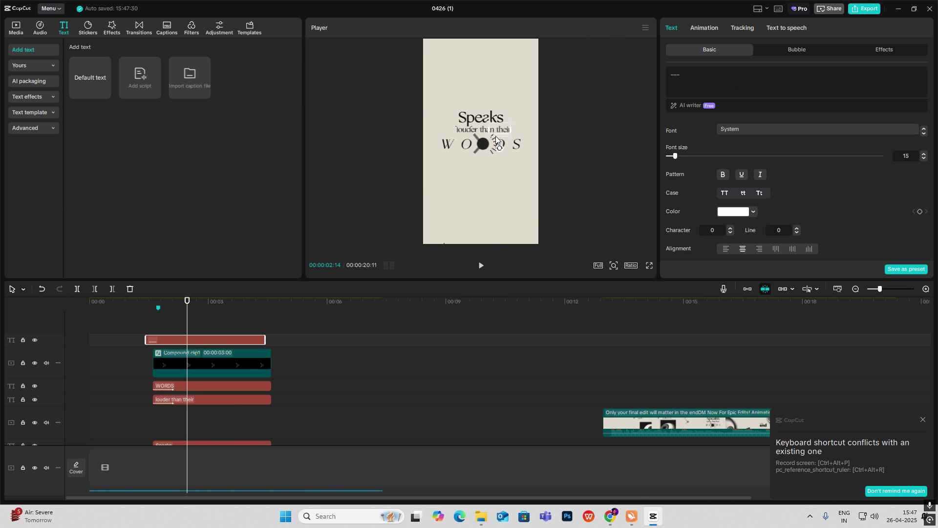
{"action": "mouse_move", "coordinate": [503, 148]}
{"action": "left_mouse_down"}
{"action": "mouse_move", "coordinate": [511, 132]}
{"action": "mouse_move", "coordinate": [492, 137]}
{"action": "mouse_move", "coordinate": [508, 139]}
{"action": "mouse_move", "coordinate": [501, 147]}
{"action": "left_mouse_up"}
{"action": "key", "text": "Delete"}
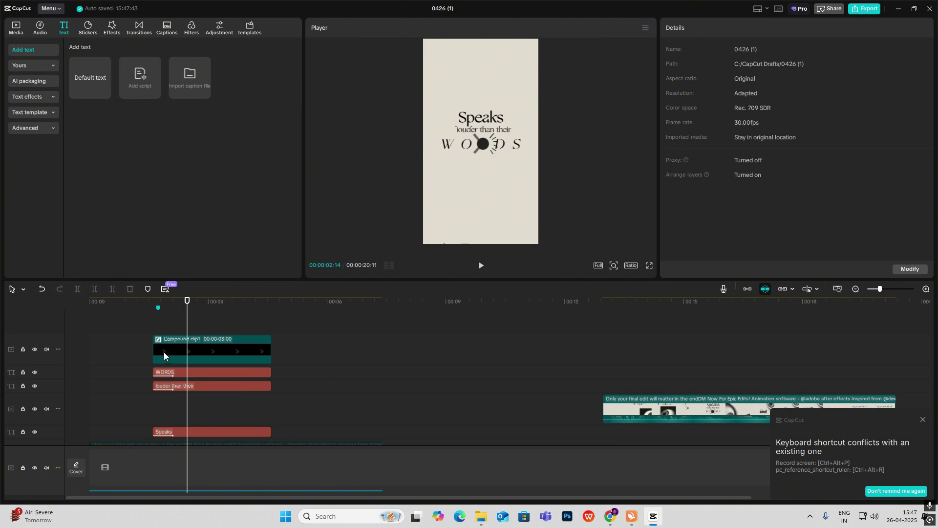
Check the transition, and combine the graphic's compound clip with the "Speaks", "louder than their" and "WORDS" text clips into one compound clip.
{"action": "left_click_drag", "start_coordinate": [149, 332], "coordinate": [174, 342]}
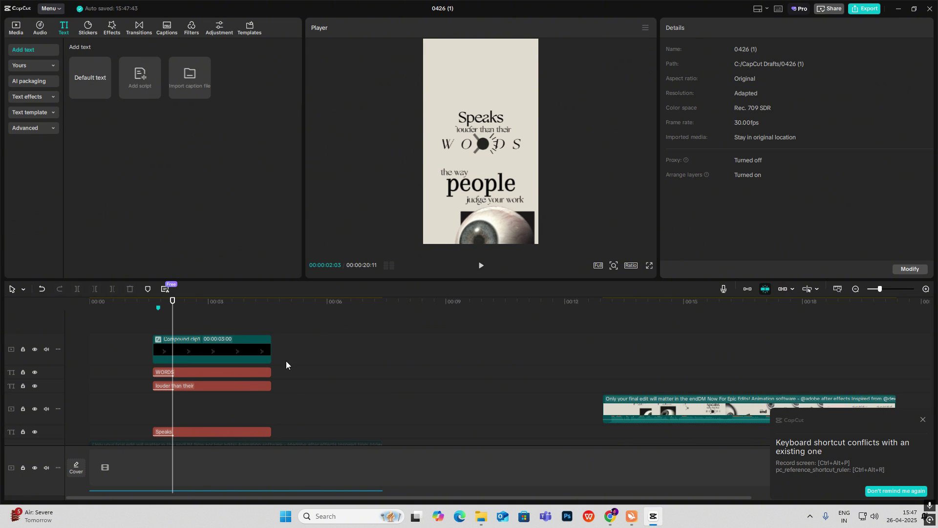
{"action": "left_click_drag", "start_coordinate": [142, 338], "coordinate": [170, 341]}
{"action": "left_click_drag", "start_coordinate": [646, 389], "coordinate": [152, 399]}
{"action": "left_click_drag", "start_coordinate": [153, 337], "coordinate": [200, 339]}
{"action": "left_click_drag", "start_coordinate": [213, 402], "coordinate": [204, 429]}
{"action": "key", "text": "alt+g"}
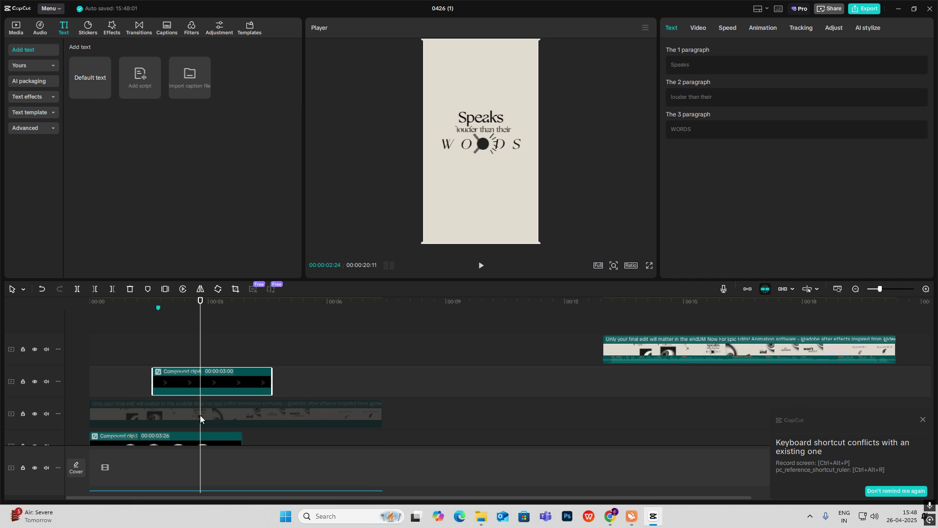
Move the "Speaks" compound clip to start at the 00:00:01:22 marker and keyframe its transform there and at 00:00:02:24.
{"action": "left_click", "coordinate": [121, 361]}
{"action": "mouse_move", "coordinate": [121, 361]}
{"action": "left_mouse_down"}
{"action": "mouse_move", "coordinate": [161, 377]}
{"action": "mouse_move", "coordinate": [153, 366]}
{"action": "mouse_move", "coordinate": [171, 384]}
{"action": "left_mouse_up"}
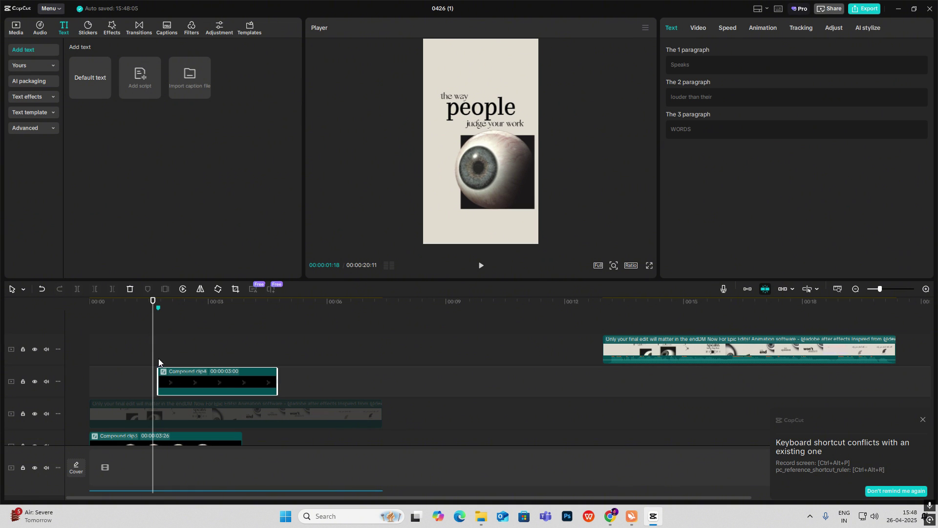
{"action": "left_click", "coordinate": [159, 364]}
{"action": "left_click", "coordinate": [698, 29]}
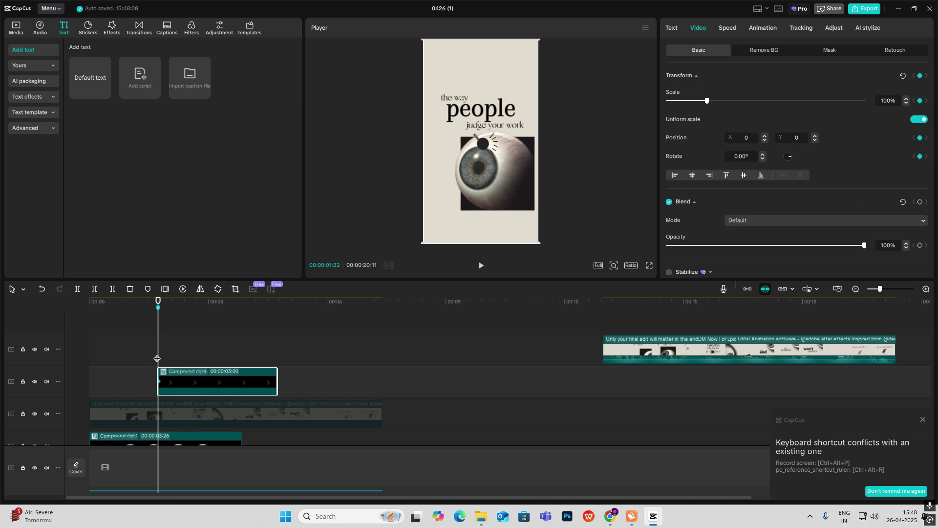
{"action": "left_click_drag", "start_coordinate": [157, 358], "coordinate": [200, 358]}
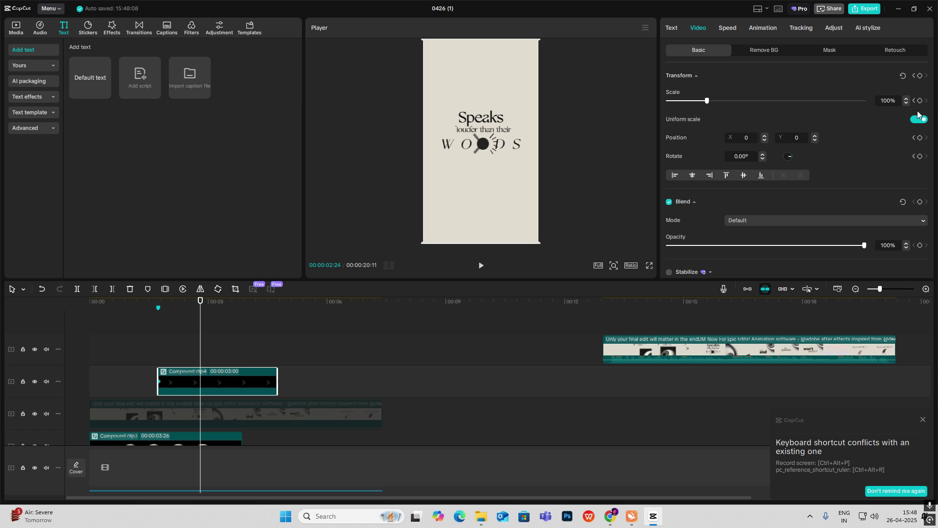
{"action": "scroll", "coordinate": [230, 396], "scroll_direction": "down", "scroll_amount": 3}
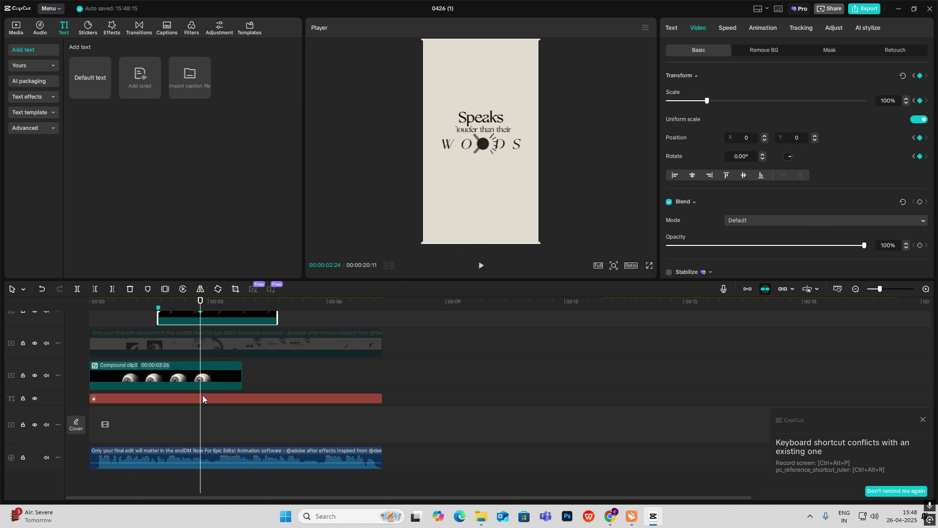
Play back the transition and move the "Speaks" compound clip's second transform keyframe earlier, to 00:00:02:20.
{"action": "left_click", "coordinate": [160, 433]}
{"action": "key", "text": "space"}
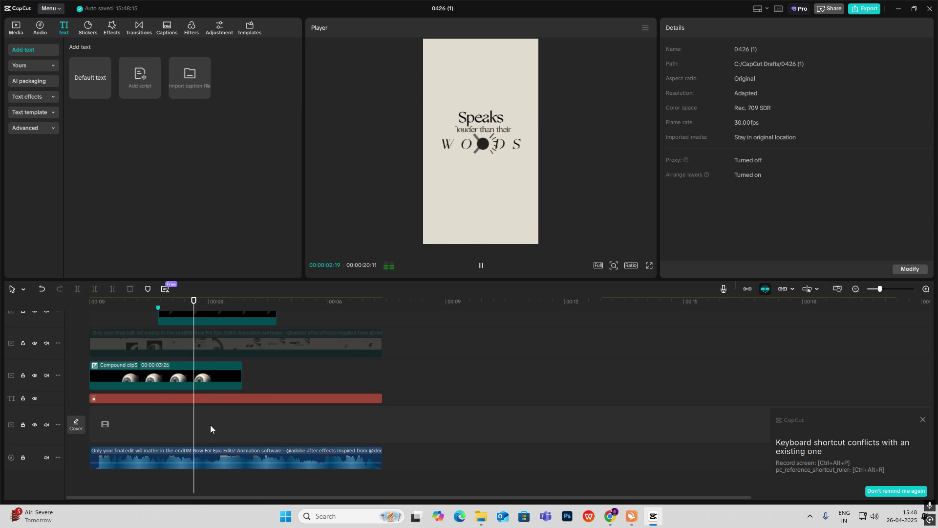
{"action": "key", "text": "space"}
{"action": "left_click_drag", "start_coordinate": [210, 424], "coordinate": [199, 425]}
{"action": "scroll", "coordinate": [210, 394], "scroll_direction": "up", "scroll_amount": 3}
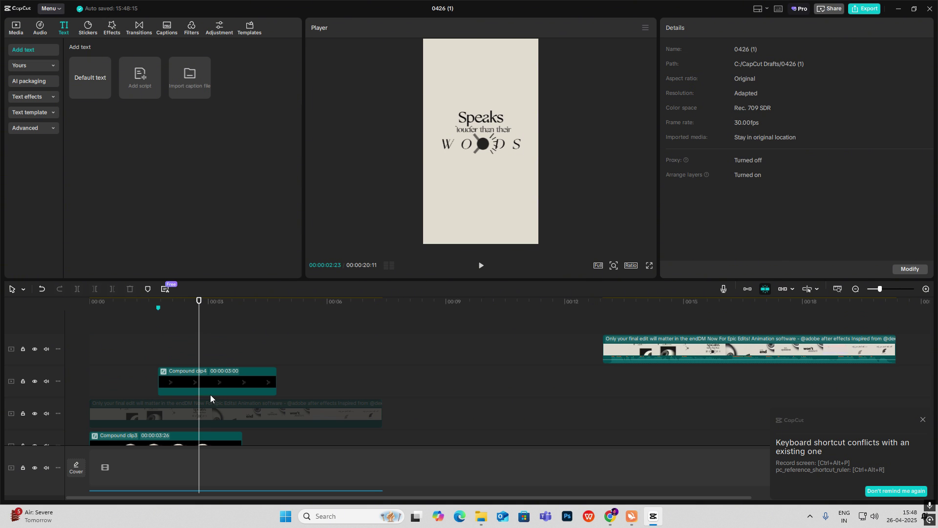
{"action": "left_click", "coordinate": [208, 385]}
{"action": "left_click_drag", "start_coordinate": [200, 381], "coordinate": [196, 382]}
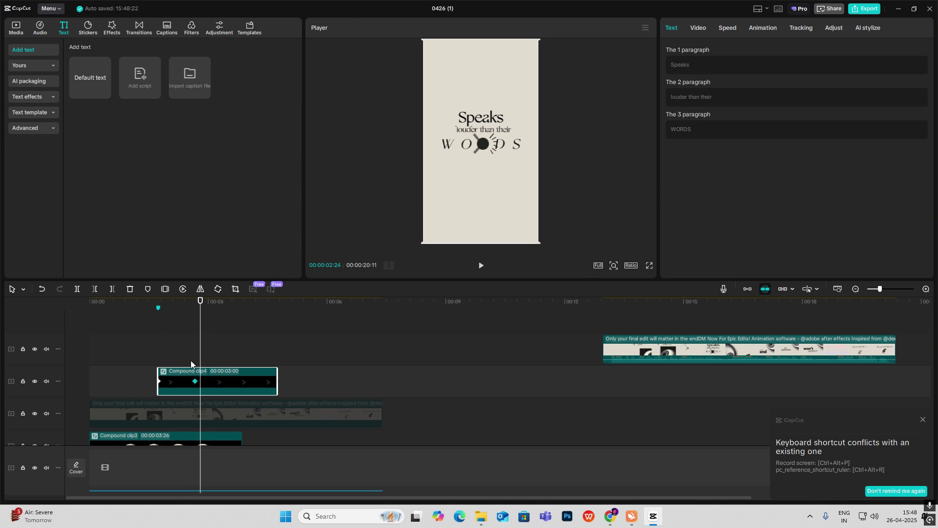
Examine the position and rotation keyframe graphs of the "Speaks" compound clip and hide them again.
{"action": "key", "text": "alt+k"}
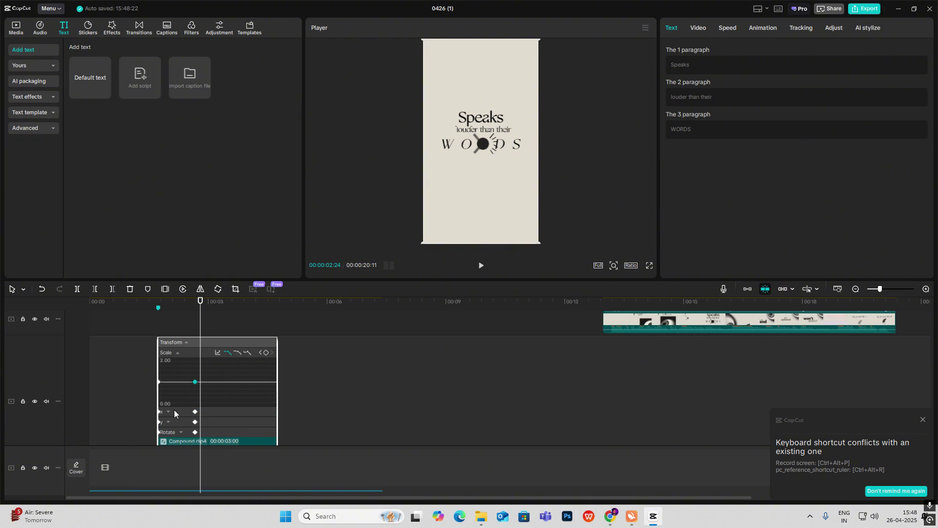
{"action": "left_click", "coordinate": [177, 412]}
{"action": "left_click", "coordinate": [178, 418]}
{"action": "scroll", "coordinate": [178, 425], "scroll_direction": "down", "scroll_amount": 2}
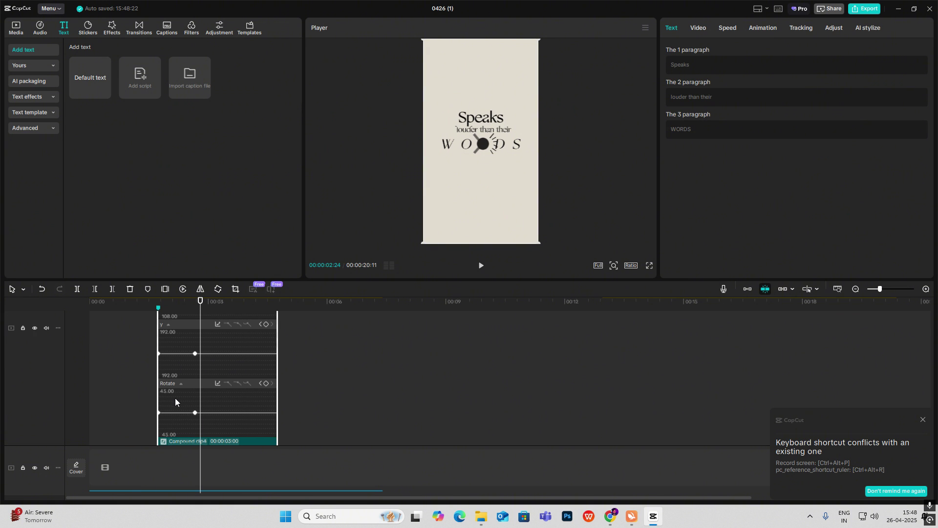
{"action": "scroll", "coordinate": [175, 397], "scroll_direction": "up", "scroll_amount": 5}
{"action": "key", "text": "alt+k"}
At the clip's first keyframe at 00:00:01:22, move the "Speaks" compound clip straight up above the frame, and check its position at 00:00:02:20.
{"action": "left_click", "coordinate": [163, 359]}
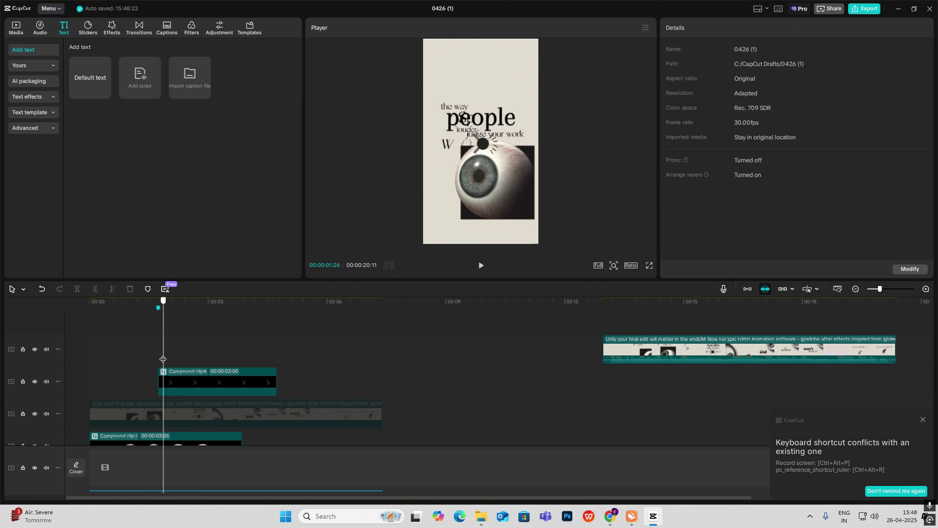
{"action": "left_click_drag", "start_coordinate": [163, 359], "coordinate": [158, 361]}
{"action": "left_click", "coordinate": [166, 370]}
{"action": "left_click_drag", "start_coordinate": [491, 110], "coordinate": [492, 8]}
{"action": "left_click_drag", "start_coordinate": [498, 53], "coordinate": [497, 43]}
{"action": "left_click_drag", "start_coordinate": [157, 357], "coordinate": [194, 369]}
Apply the Cubic Out preset curve to the "Speaks" compound clip's Y position keyframes and hide the keyframe graph.
{"action": "key", "text": "alt+k"}
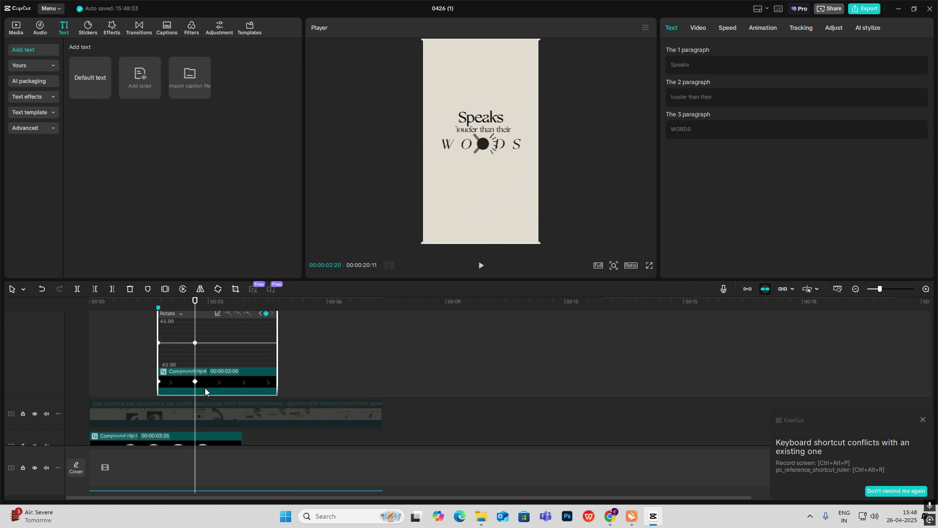
{"action": "scroll", "coordinate": [204, 389], "scroll_direction": "up", "scroll_amount": 4}
{"action": "left_click", "coordinate": [176, 375]}
{"action": "left_click", "coordinate": [226, 349]}
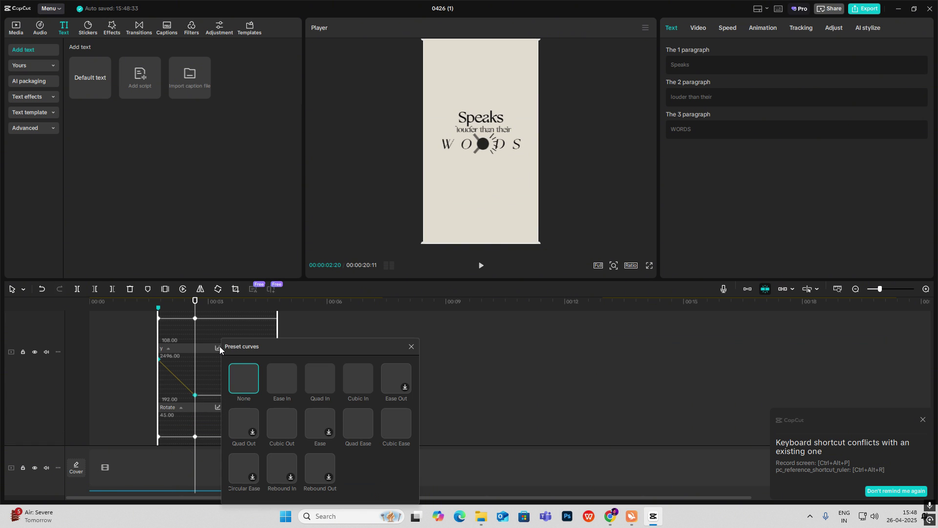
{"action": "left_click", "coordinate": [283, 421]}
{"action": "left_click", "coordinate": [407, 350]}
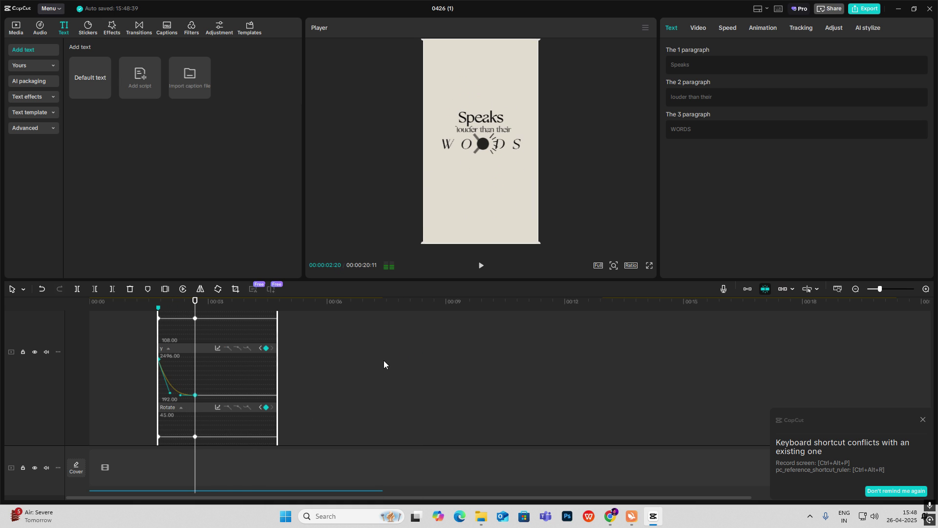
{"action": "scroll", "coordinate": [216, 371], "scroll_direction": "up", "scroll_amount": 2}
{"action": "key", "text": "alt+k"}
Play back the transition and change the "Speaks" compound clip's Y position keyframe curve to the Cubic Ease preset.
{"action": "left_click", "coordinate": [149, 347]}
{"action": "left_click", "coordinate": [94, 351]}
{"action": "key", "text": "space"}
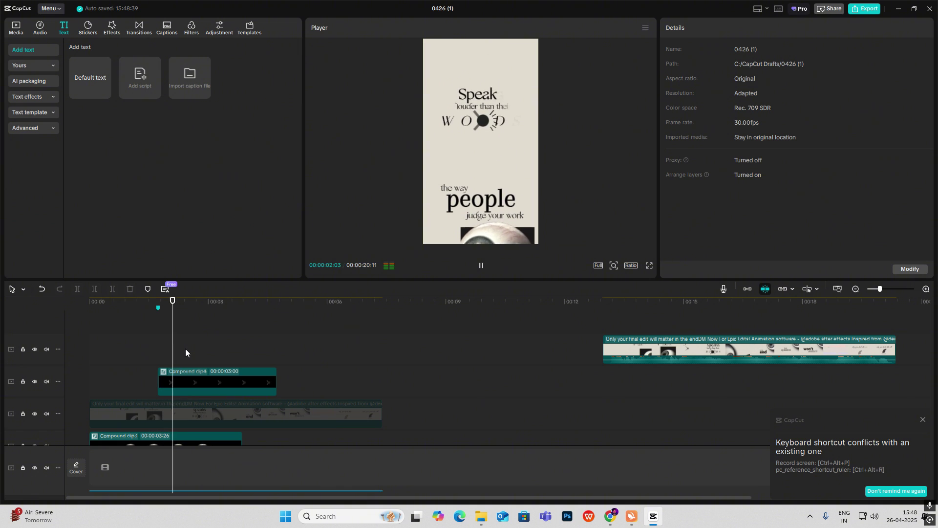
{"action": "left_click", "coordinate": [209, 382]}
{"action": "left_click", "coordinate": [208, 378]}
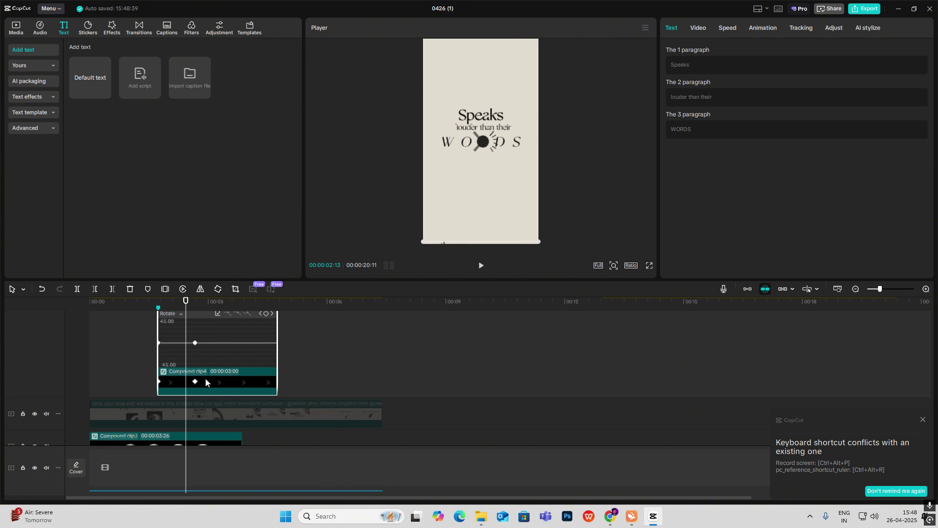
{"action": "left_click", "coordinate": [219, 335]}
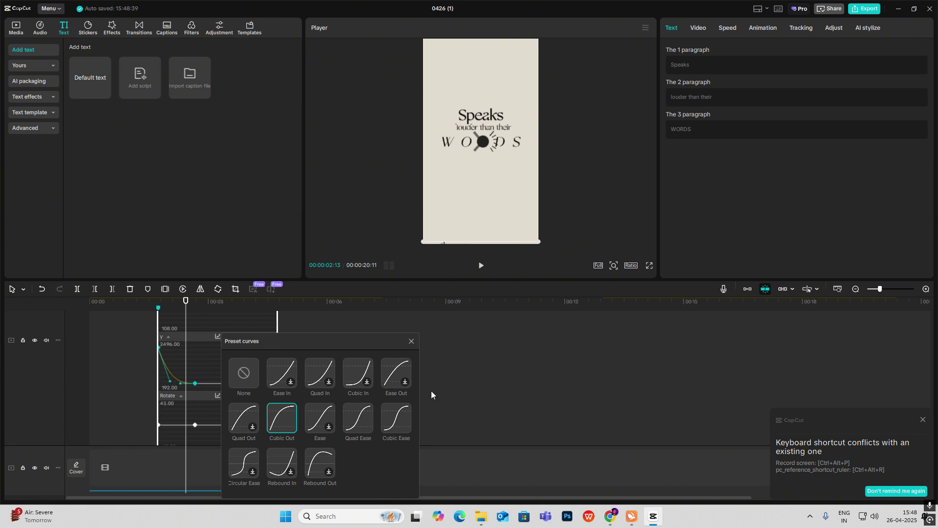
{"action": "left_click", "coordinate": [396, 421]}
{"action": "left_click", "coordinate": [412, 341]}
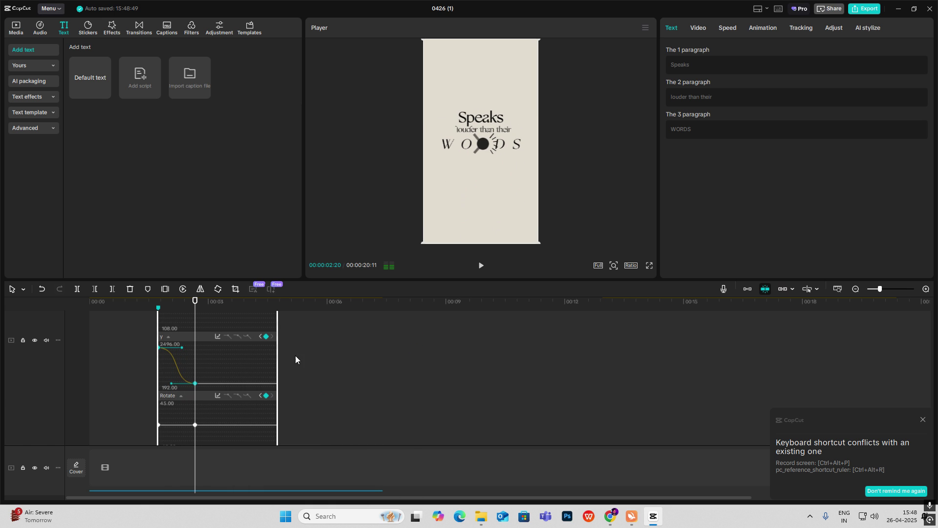
Review the eased slide and wrap the "Speaks" compound clip in a new compound clip.
{"action": "left_click", "coordinate": [221, 350]}
{"action": "left_click_drag", "start_coordinate": [168, 349], "coordinate": [192, 365]}
{"action": "left_click", "coordinate": [222, 378]}
{"action": "key", "text": "alt+g"}
{"action": "left_click", "coordinate": [199, 376]}
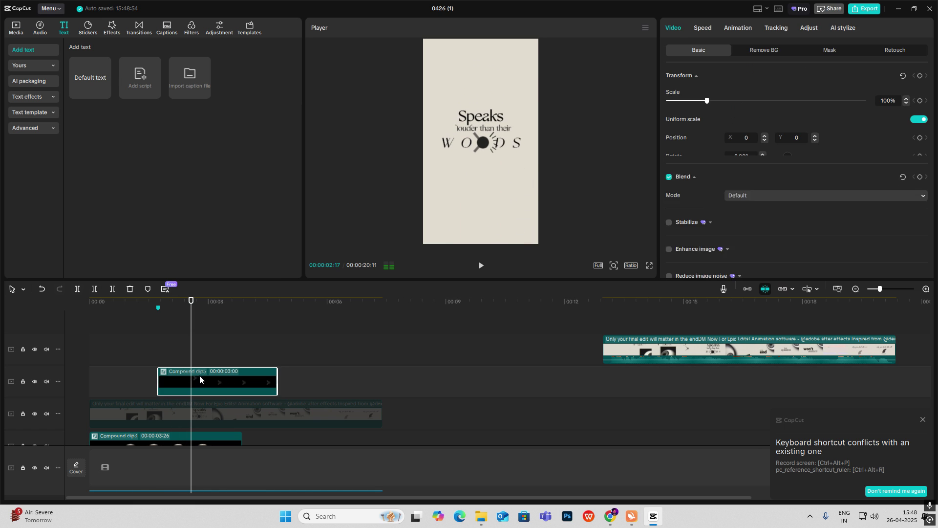
Add a transform keyframe to the new "Speaks" compound clip at 00:00:02:17 and set its scale to 112% at 00:00:03:02.
{"action": "left_click", "coordinate": [920, 76]}
{"action": "left_click_drag", "start_coordinate": [196, 357], "coordinate": [211, 366]}
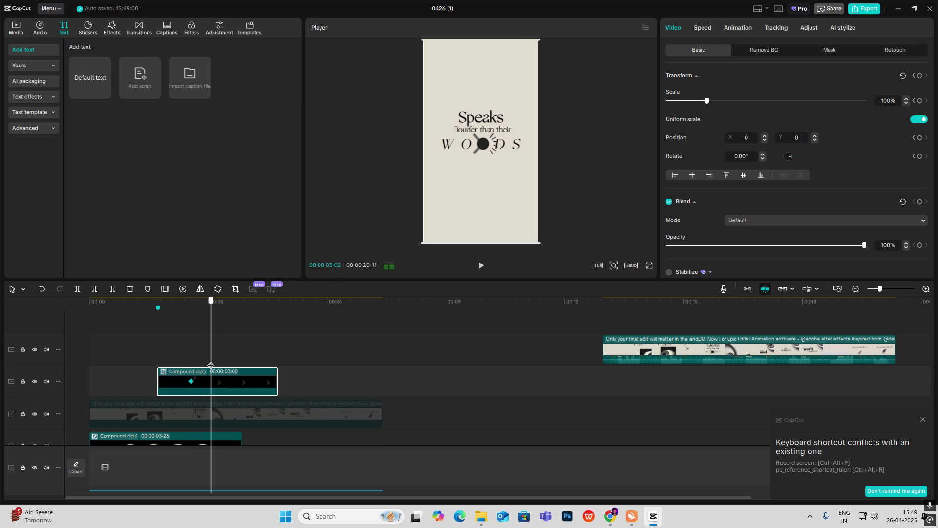
{"action": "left_click_drag", "start_coordinate": [710, 101], "coordinate": [714, 105]}
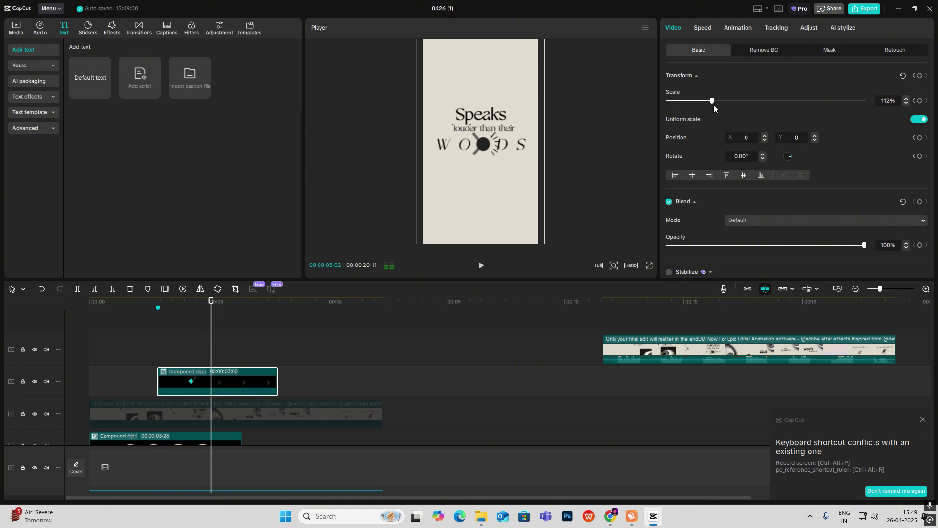
Play back the zoom on the "Speaks" scene and compare it with the matching scene in the reference video.
{"action": "left_click", "coordinate": [191, 358]}
{"action": "left_click_drag", "start_coordinate": [191, 358], "coordinate": [216, 365]}
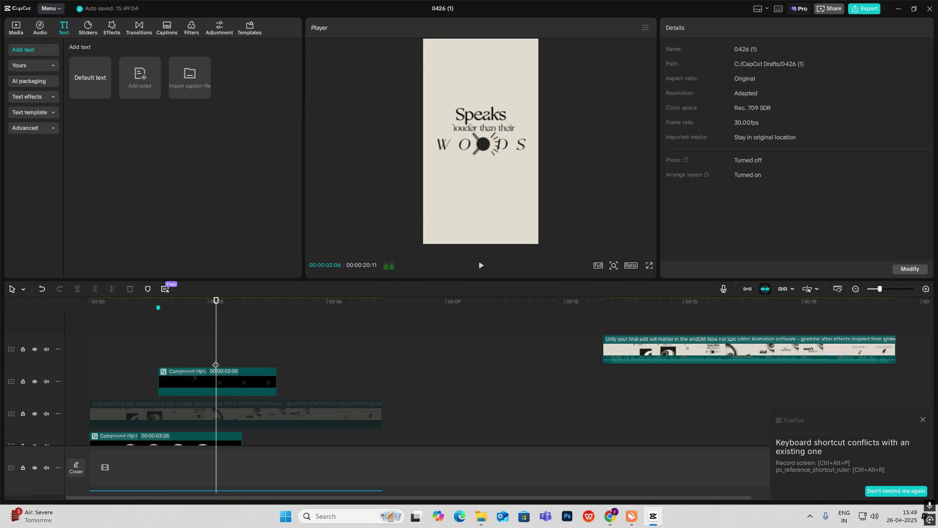
{"action": "left_click", "coordinate": [140, 364]}
{"action": "key", "text": "space"}
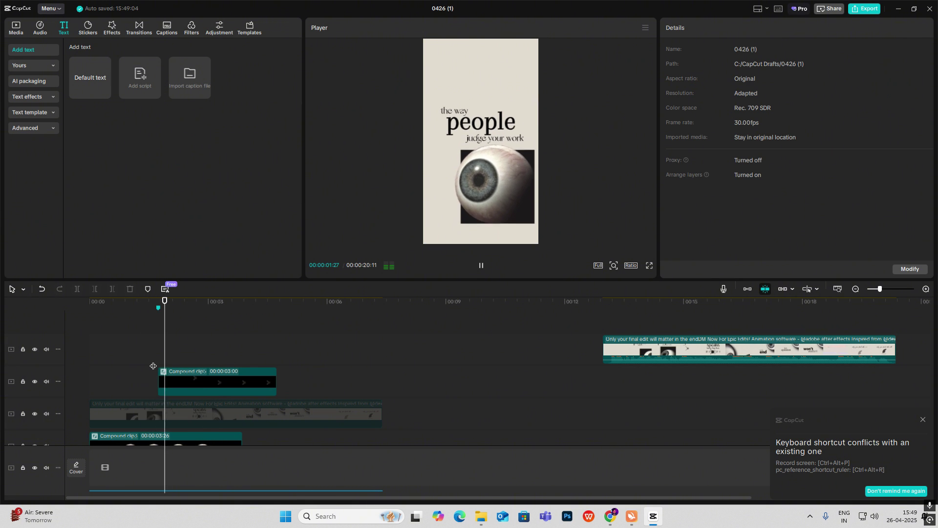
{"action": "key", "text": "space"}
{"action": "left_click", "coordinate": [204, 352]}
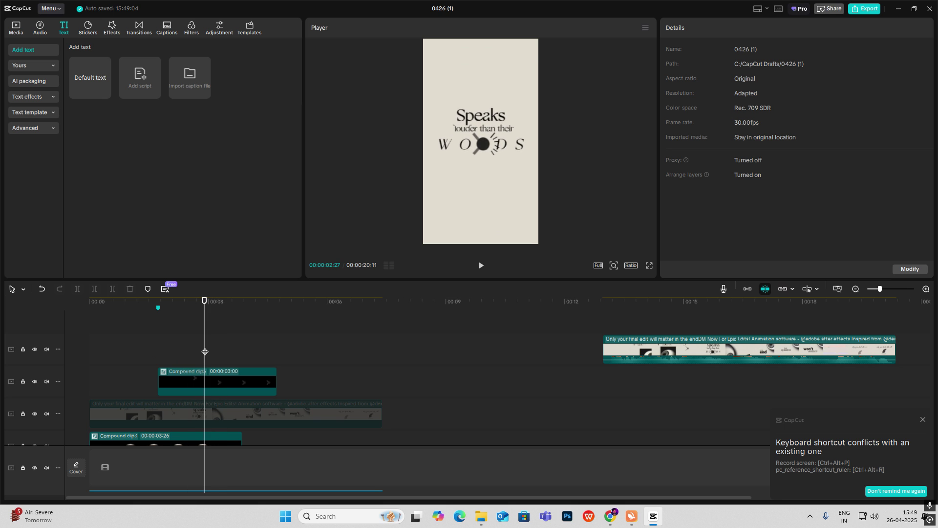
{"action": "left_click_drag", "start_coordinate": [205, 352], "coordinate": [225, 370]}
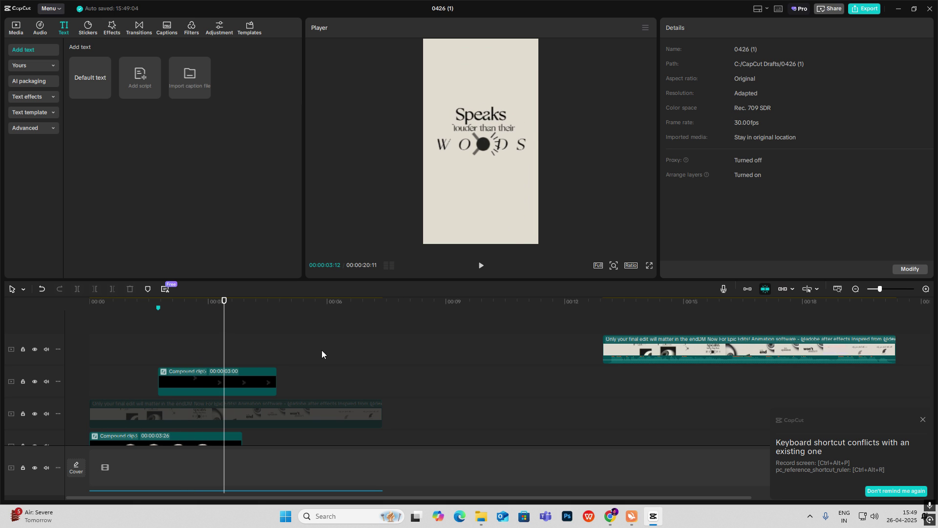
{"action": "left_click_drag", "start_coordinate": [712, 344], "coordinate": [691, 340]}
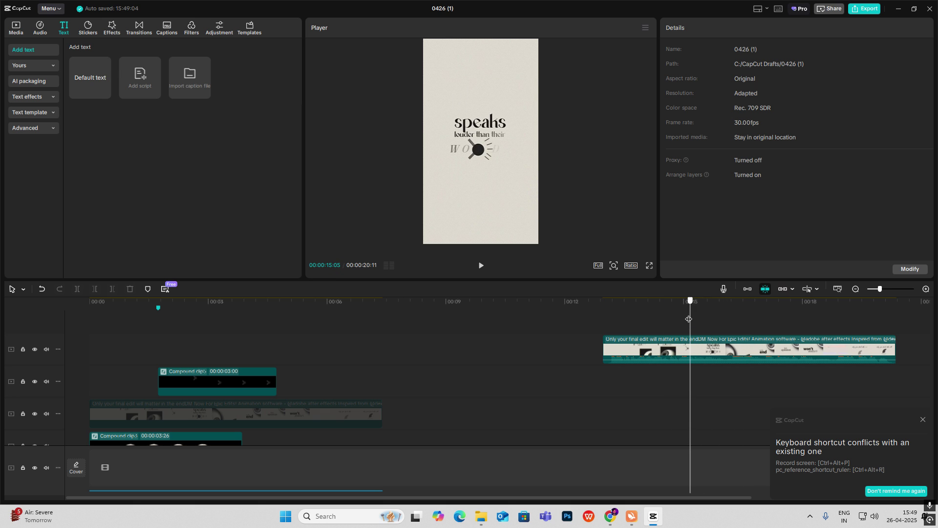
Open the nested compound clip holding the circle-and-lines graphic and split all its text layers at 00:00:00:23.
{"action": "double_click", "coordinate": [184, 370]}
{"action": "double_click", "coordinate": [119, 357]}
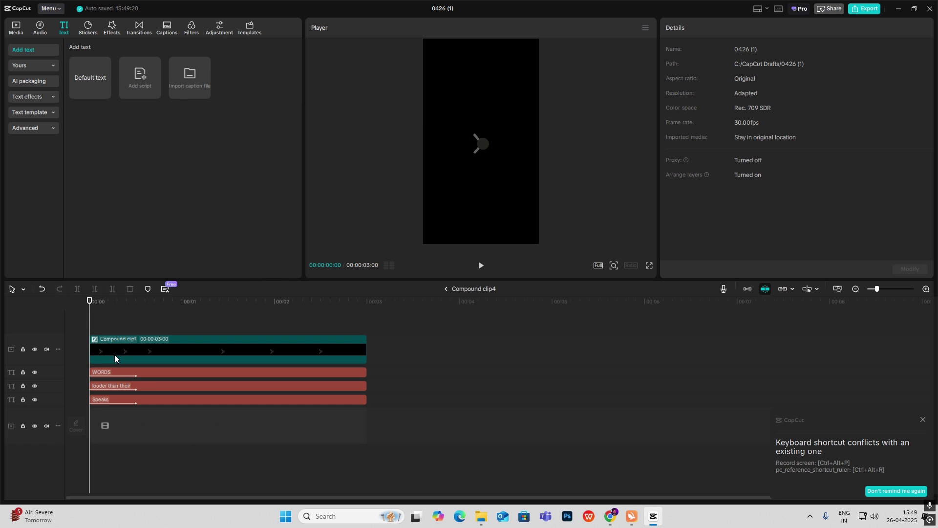
{"action": "left_click_drag", "start_coordinate": [113, 330], "coordinate": [139, 439]}
{"action": "double_click", "coordinate": [121, 338]}
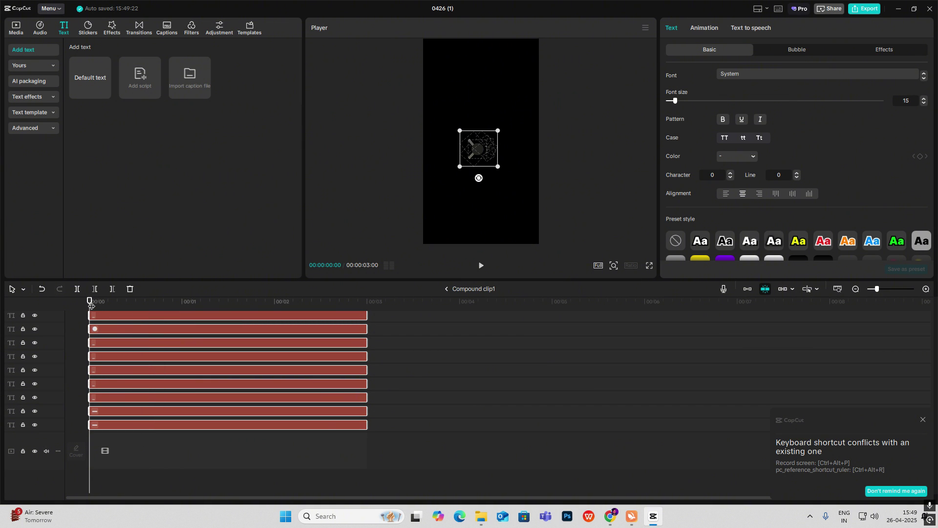
{"action": "left_click_drag", "start_coordinate": [91, 305], "coordinate": [161, 329]}
{"action": "key", "text": "ctrl+b"}
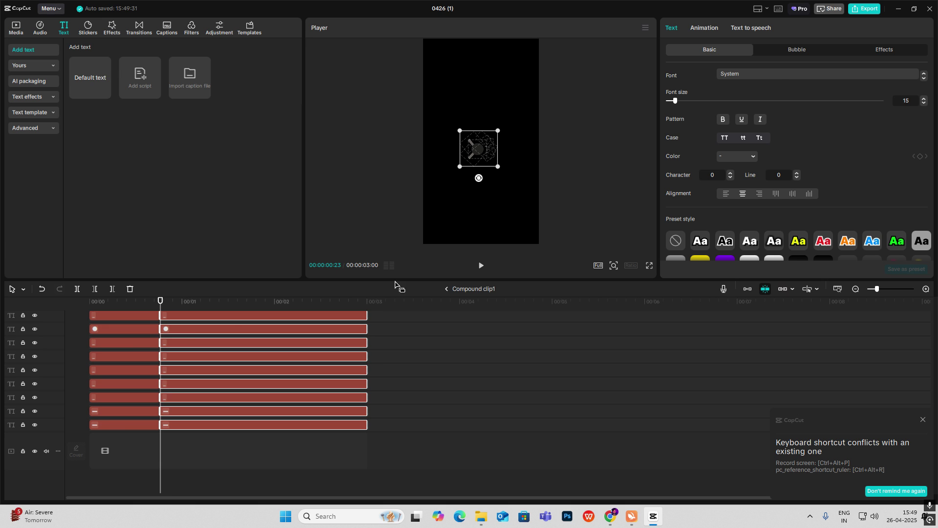
Apply the Fade In animation to the graphic's segments after the cut and delete the segments before it.
{"action": "left_click", "coordinate": [704, 28]}
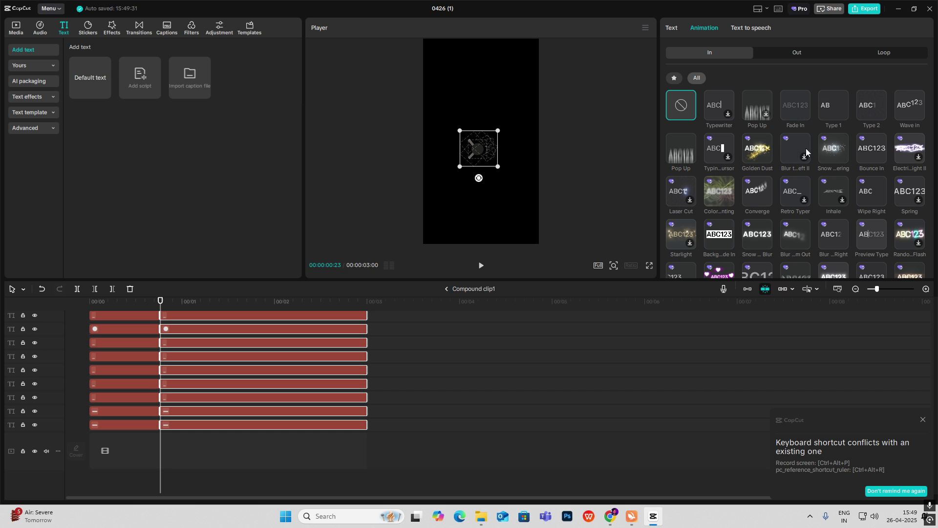
{"action": "left_click", "coordinate": [795, 107]}
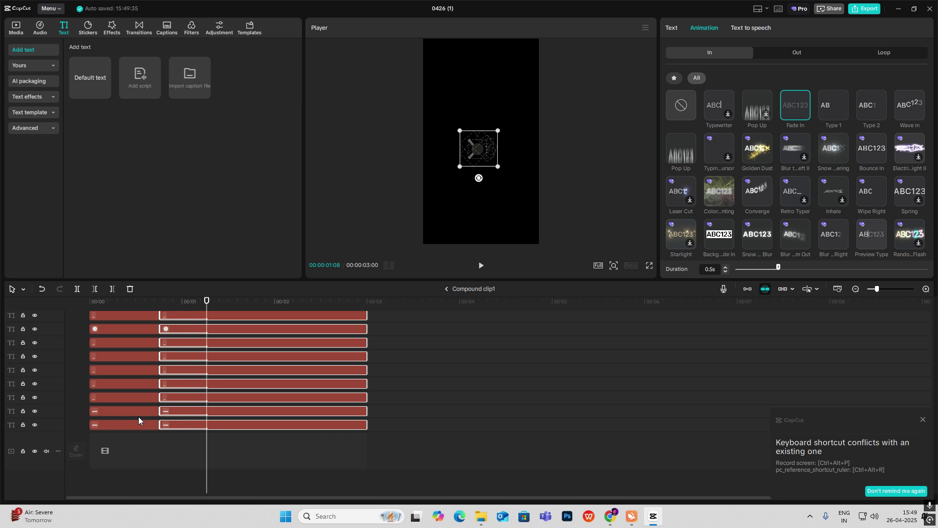
{"action": "left_click_drag", "start_coordinate": [123, 437], "coordinate": [136, 330]}
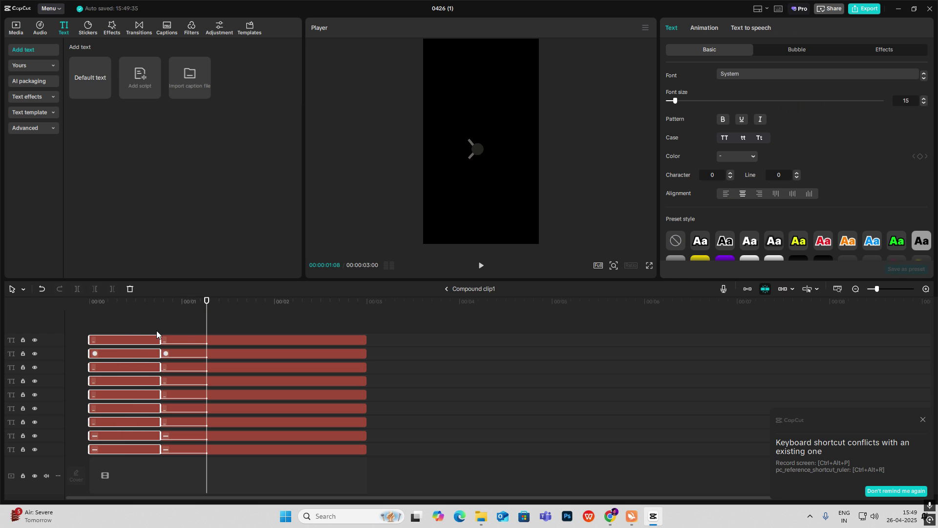
{"action": "key", "text": "Delete"}
{"action": "left_click", "coordinate": [445, 289]}
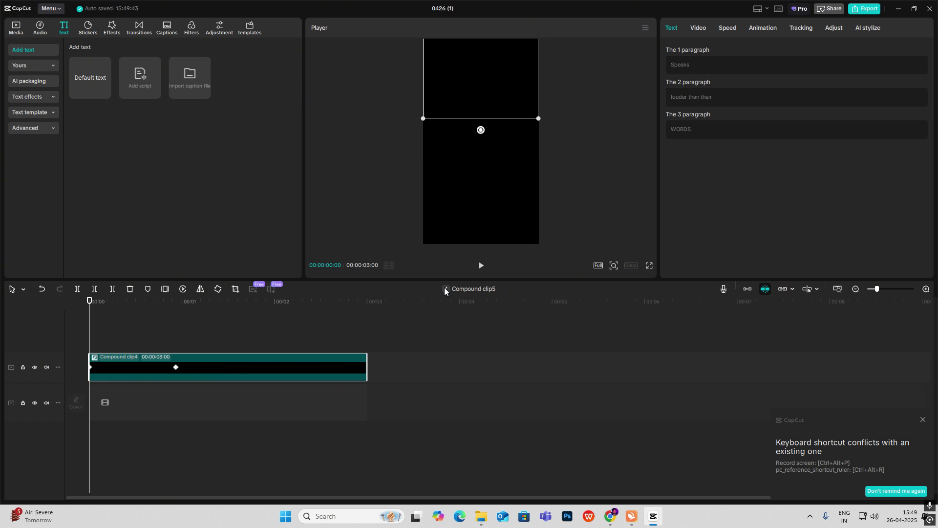
Check the graphic's entrance, then delay the WORDS text inside the "Speaks" compound clip and return to the main timeline.
{"action": "left_click", "coordinate": [162, 342]}
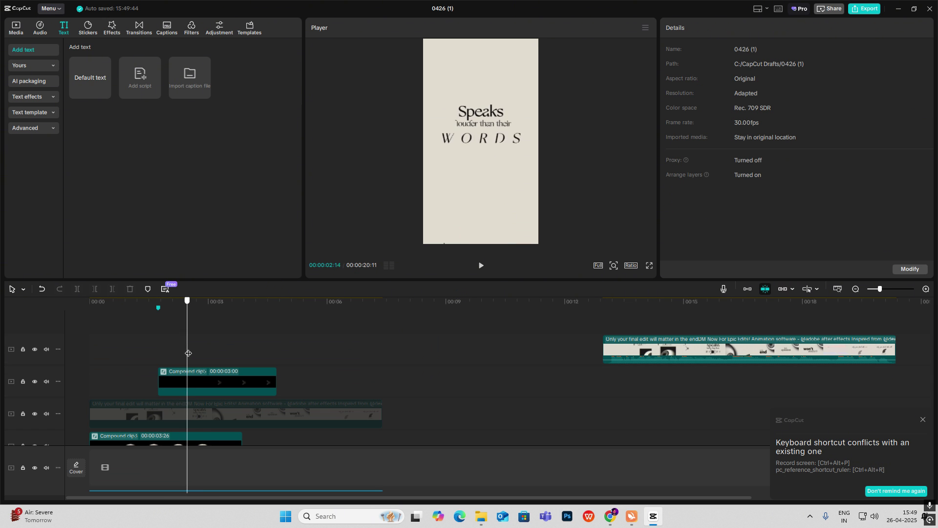
{"action": "left_click_drag", "start_coordinate": [202, 361], "coordinate": [183, 376]}
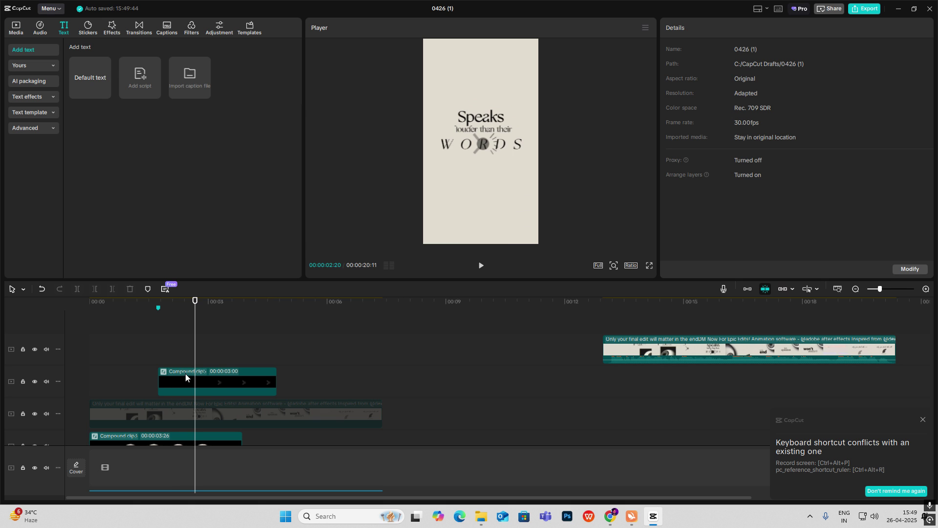
{"action": "double_click", "coordinate": [186, 371]}
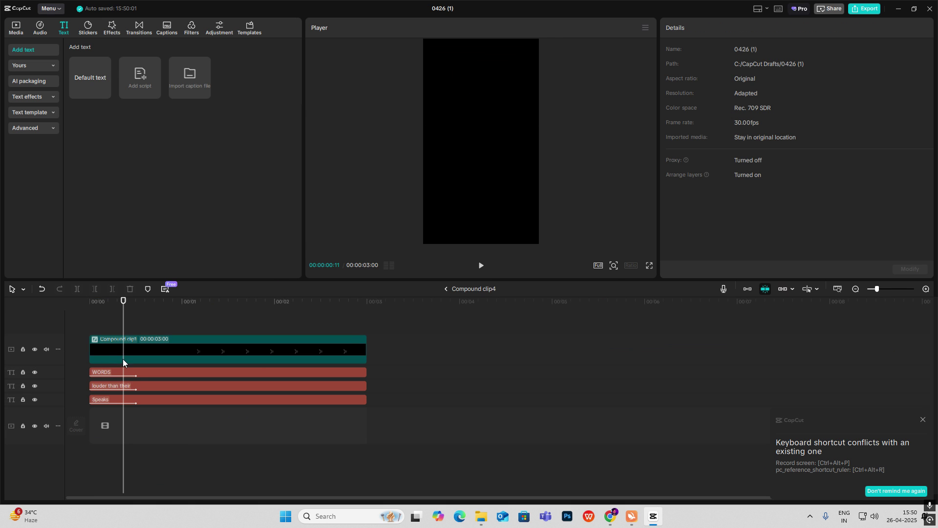
{"action": "left_click_drag", "start_coordinate": [112, 374], "coordinate": [136, 375]}
{"action": "left_click", "coordinate": [446, 289]}
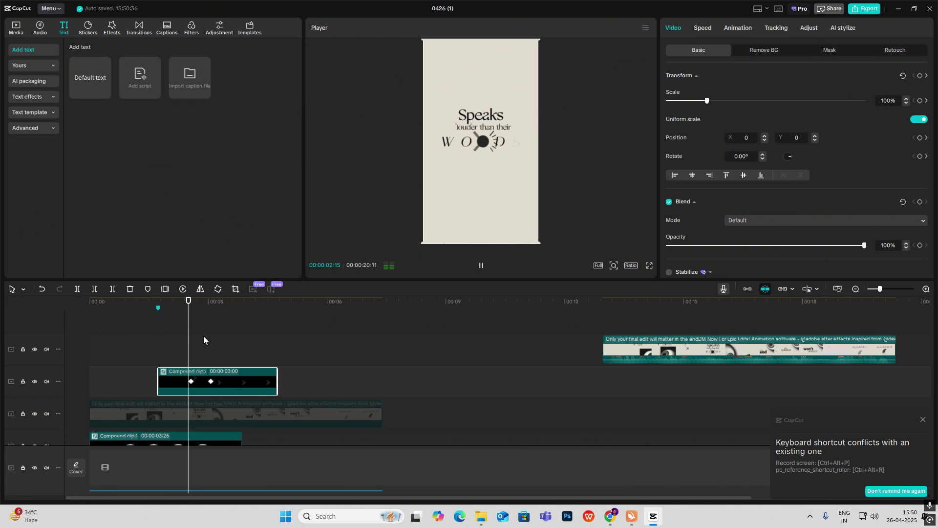
Review the updated "Speaks" scene against the reference video.
{"action": "key", "text": "space"}
{"action": "left_click", "coordinate": [635, 318]}
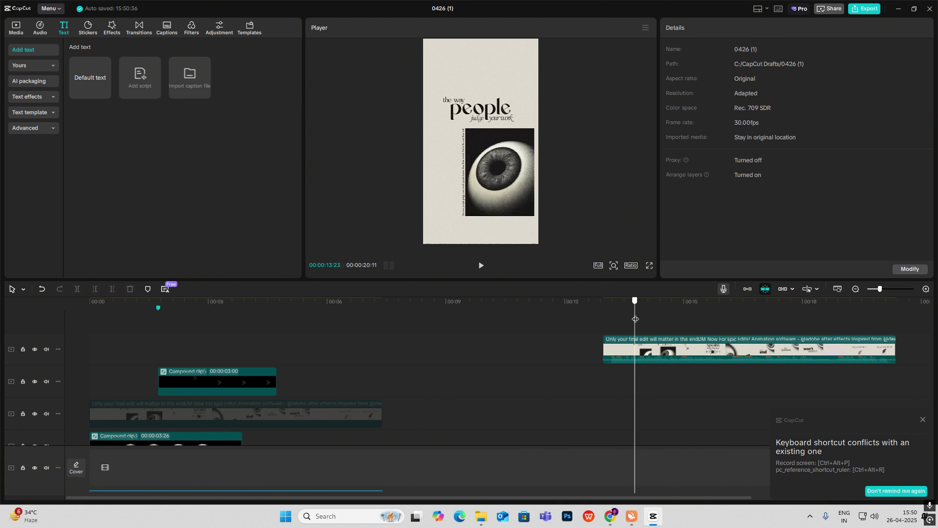
{"action": "left_click_drag", "start_coordinate": [635, 319], "coordinate": [214, 346]}
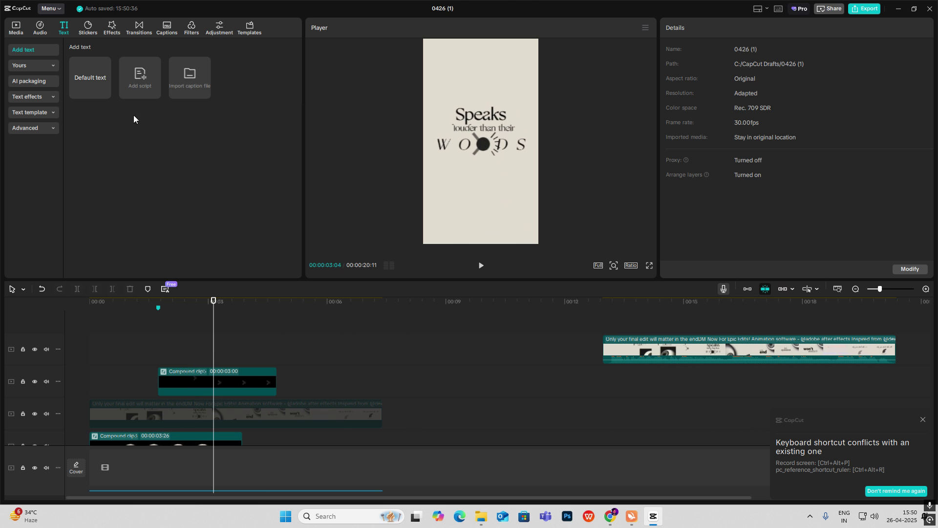
Add the eyeball image on a new track above the "Speaks" scene, raise it to Y 498 and rotate it to 30.43°.
{"action": "left_click", "coordinate": [16, 28]}
{"action": "left_click_drag", "start_coordinate": [230, 103], "coordinate": [195, 333]}
{"action": "left_click_drag", "start_coordinate": [511, 170], "coordinate": [511, 144]}
{"action": "left_click_drag", "start_coordinate": [481, 184], "coordinate": [446, 174]}
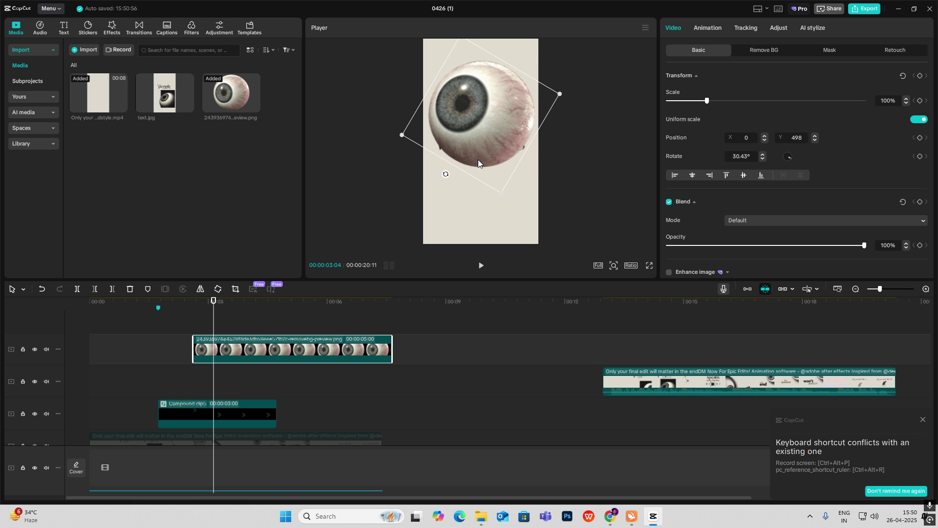
Examine the eyeballs and their shadows in the reference video's "in the end" scene.
{"action": "scroll", "coordinate": [296, 369], "scroll_direction": "down", "scroll_amount": 2}
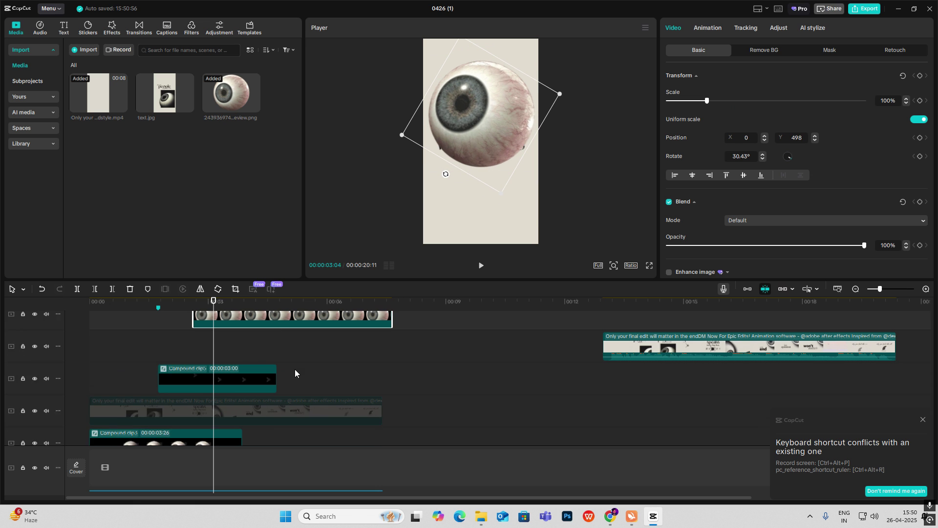
{"action": "scroll", "coordinate": [295, 369], "scroll_direction": "up", "scroll_amount": 2}
{"action": "left_click", "coordinate": [659, 343]}
{"action": "left_click_drag", "start_coordinate": [659, 345], "coordinate": [742, 383]}
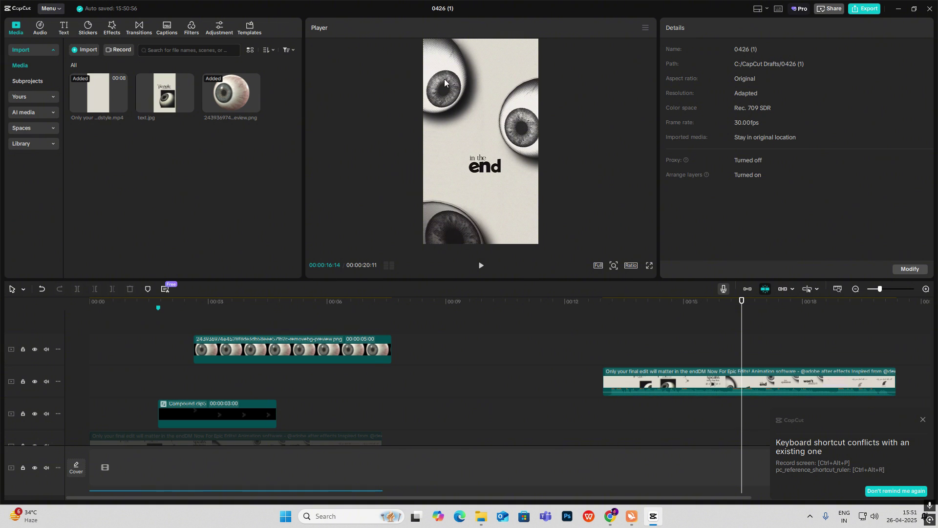
{"action": "left_click_drag", "start_coordinate": [741, 347], "coordinate": [304, 347]}
Duplicate the eyeball clip and offset the lower copy behind the upper one at X 105, Y 293.
{"action": "left_click", "coordinate": [266, 342]}
{"action": "left_click_drag", "start_coordinate": [486, 136], "coordinate": [482, 159]}
{"action": "left_click", "coordinate": [284, 372]}
{"action": "left_click_drag", "start_coordinate": [487, 114], "coordinate": [491, 124]}
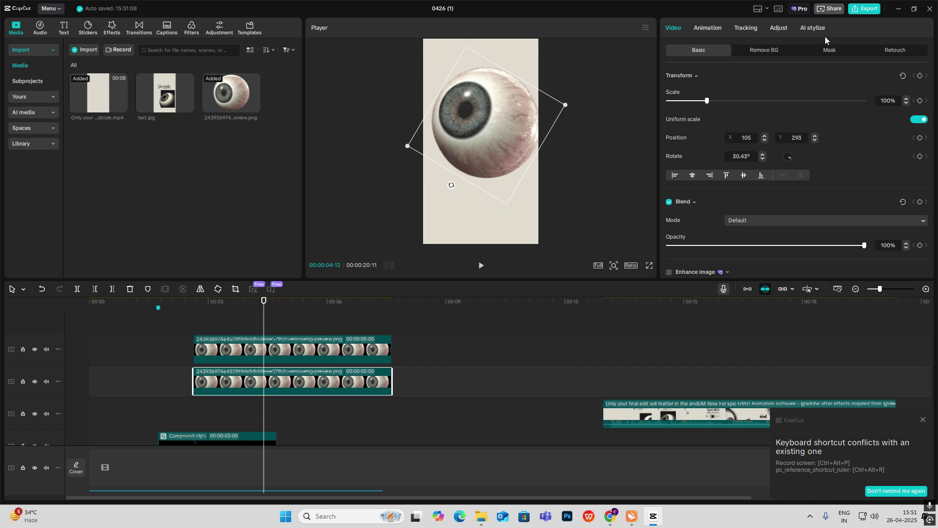
Turn the lower eyeball copy black by pulling its Luma, Red, Green and Blue curves down to zero.
{"action": "left_click", "coordinate": [778, 28]}
{"action": "scroll", "coordinate": [855, 79], "scroll_direction": "down", "scroll_amount": 2}
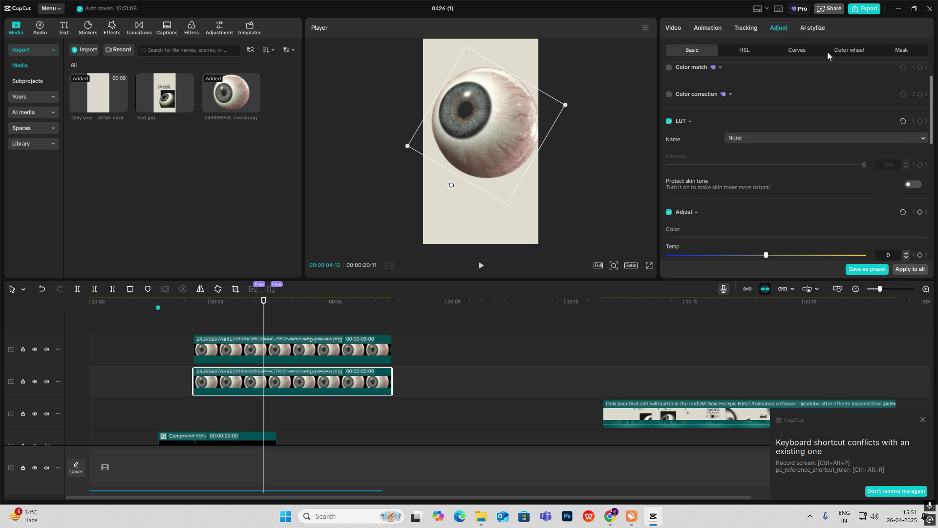
{"action": "left_click", "coordinate": [805, 51]}
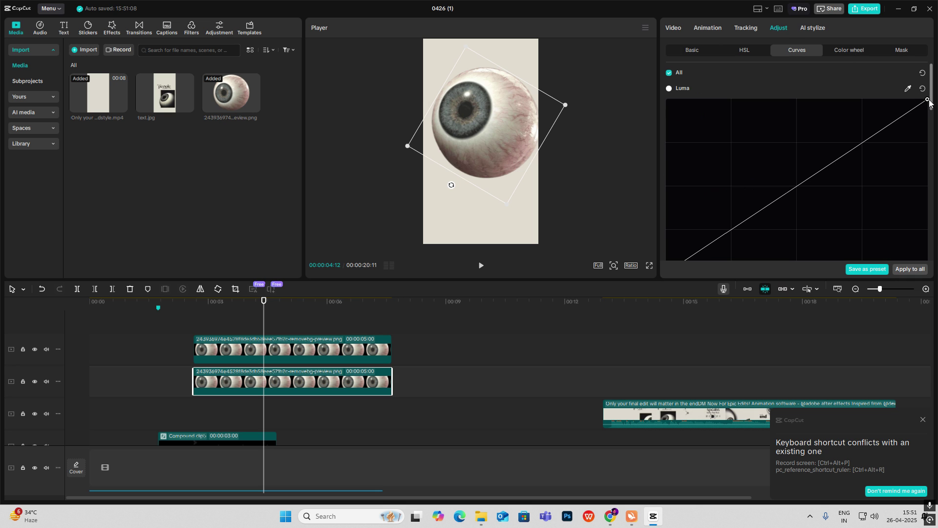
{"action": "scroll", "coordinate": [882, 182], "scroll_direction": "down", "scroll_amount": 5}
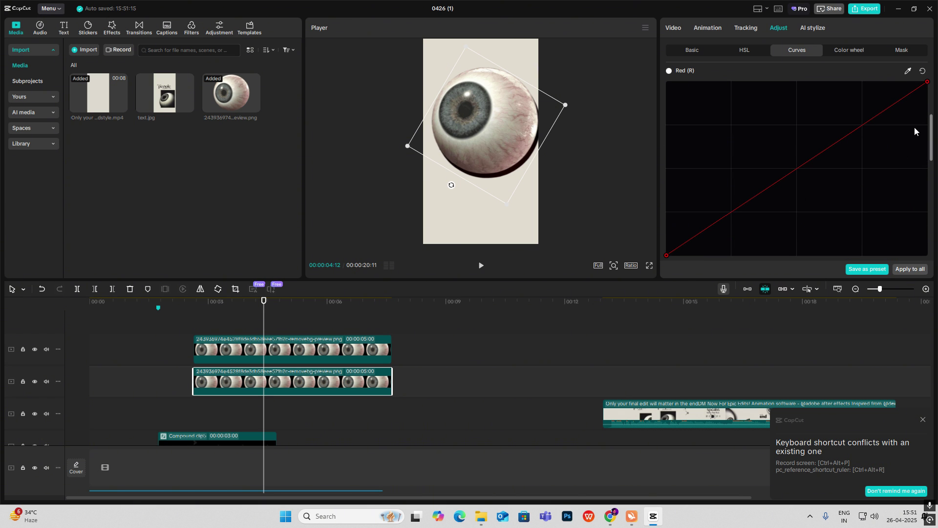
{"action": "scroll", "coordinate": [905, 181], "scroll_direction": "down", "scroll_amount": 3}
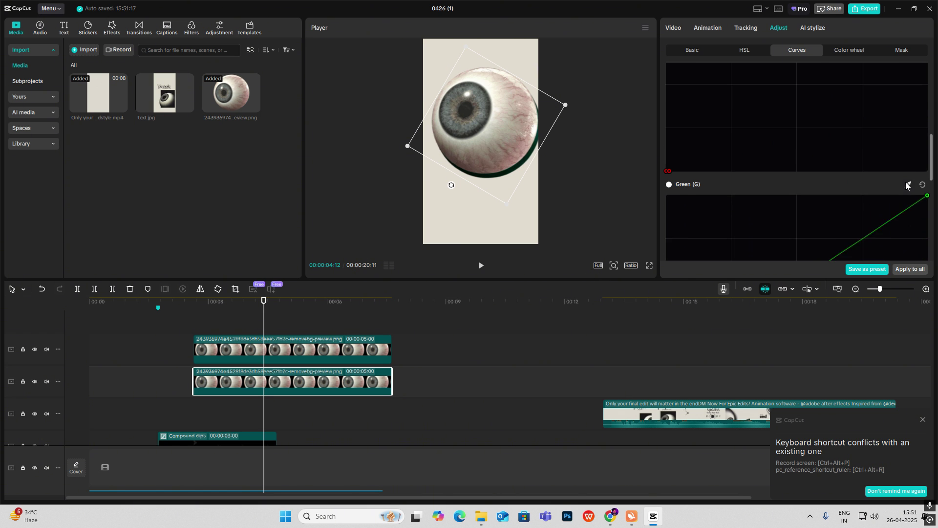
{"action": "left_click_drag", "start_coordinate": [928, 175], "coordinate": [321, 465]}
{"action": "scroll", "coordinate": [869, 200], "scroll_direction": "down", "scroll_amount": 4}
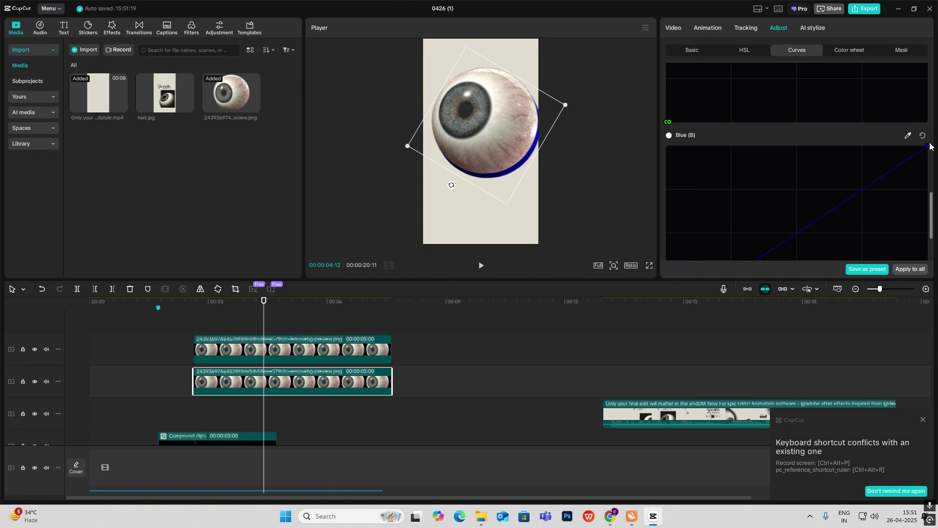
{"action": "left_click_drag", "start_coordinate": [928, 145], "coordinate": [926, 264]}
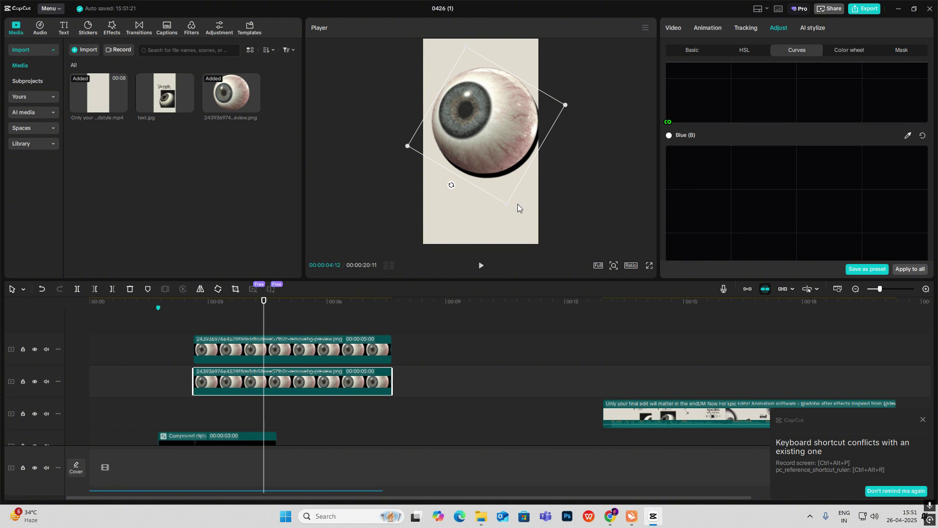
Apply a Blur effect to the black lower eyeball copy and increase its strength to soften the shadow.
{"action": "left_click", "coordinate": [113, 28]}
{"action": "left_click", "coordinate": [115, 49]}
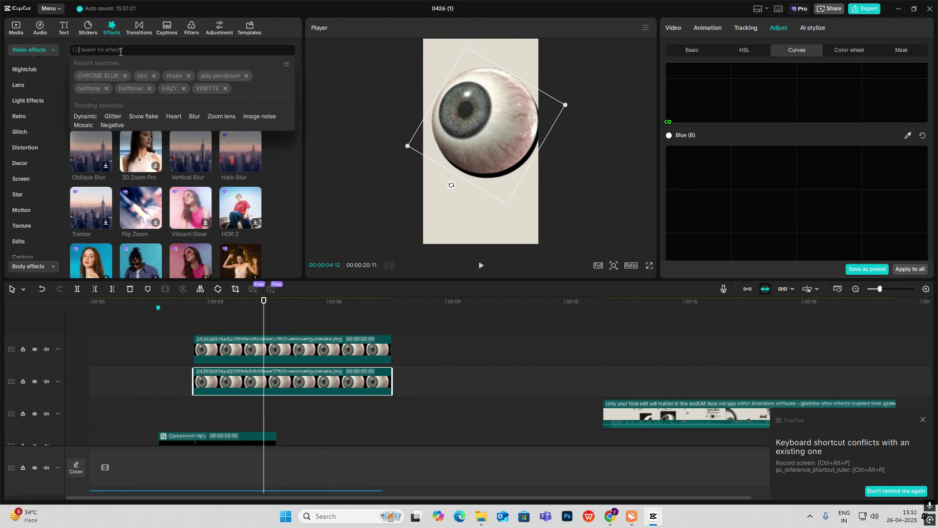
{"action": "type", "text": "BLUR"}
{"action": "key", "text": "Return"}
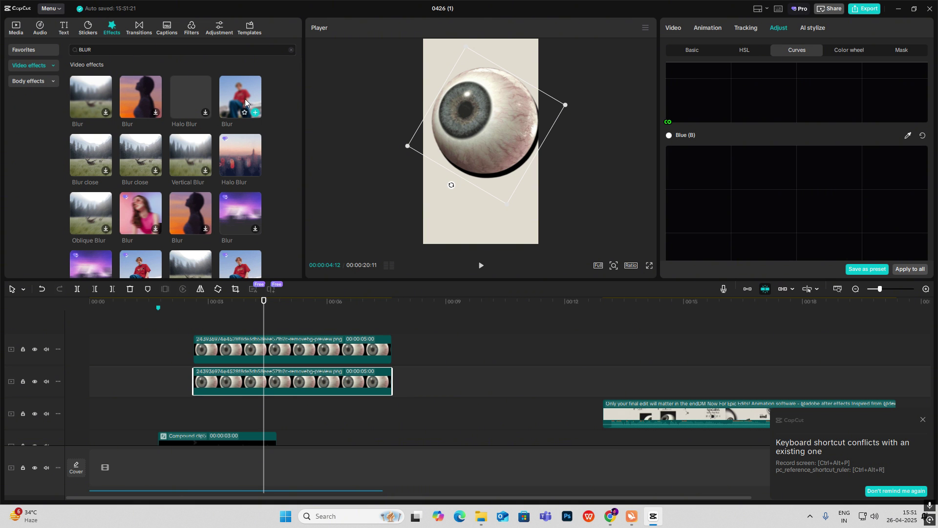
{"action": "left_click_drag", "start_coordinate": [245, 99], "coordinate": [247, 381]}
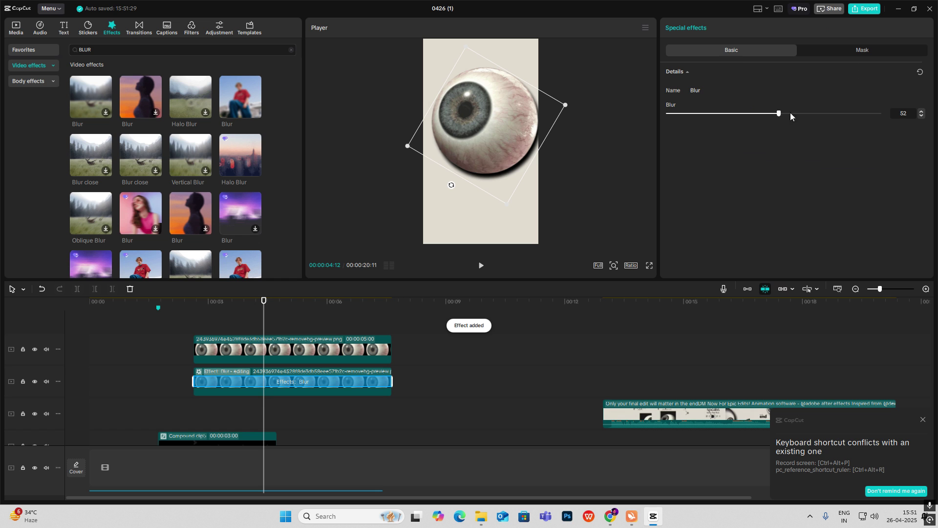
{"action": "left_click_drag", "start_coordinate": [791, 113], "coordinate": [922, 121]}
{"action": "left_click_drag", "start_coordinate": [515, 162], "coordinate": [518, 164]}
{"action": "left_click", "coordinate": [602, 111]}
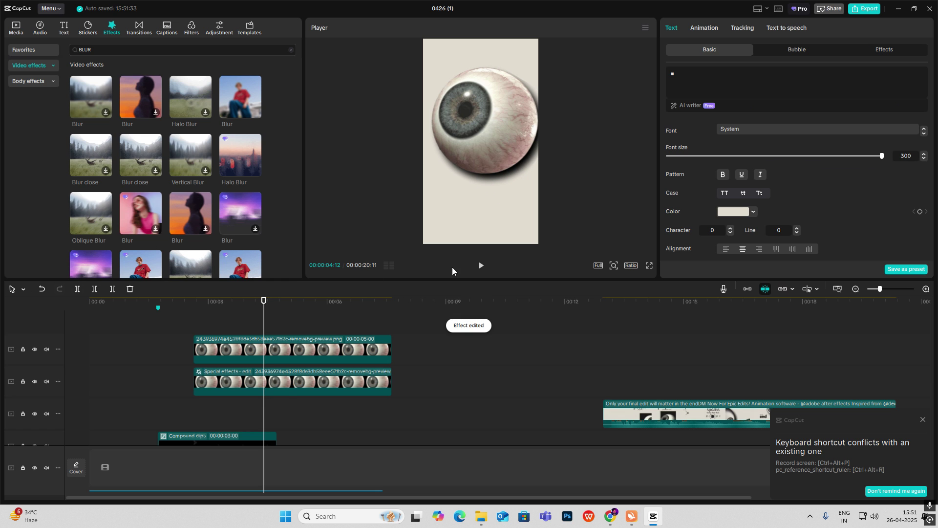
Check the eyeball scene's glitch in the reference video, and split both eyeball clips at 00:00:04:29.
{"action": "left_click_drag", "start_coordinate": [293, 313], "coordinate": [294, 396]}
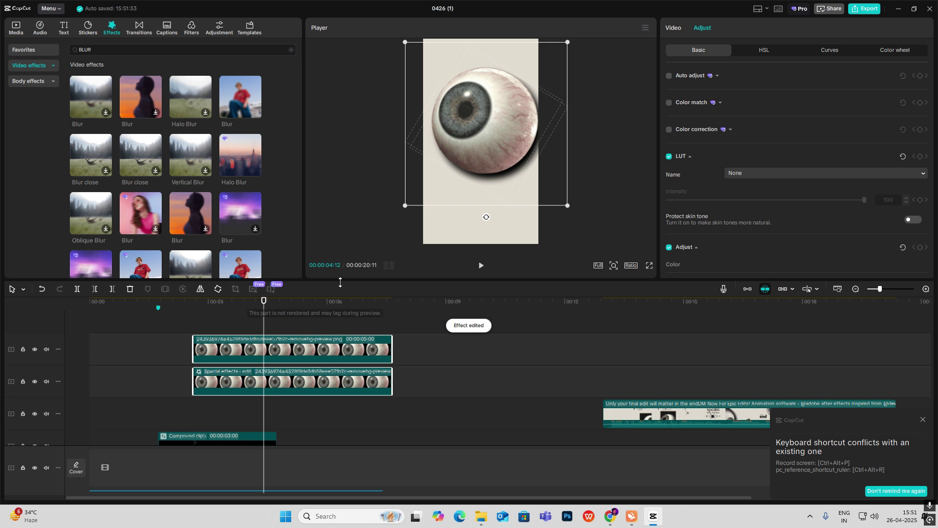
{"action": "left_click_drag", "start_coordinate": [623, 354], "coordinate": [753, 391]}
{"action": "left_click_drag", "start_coordinate": [752, 350], "coordinate": [787, 372]}
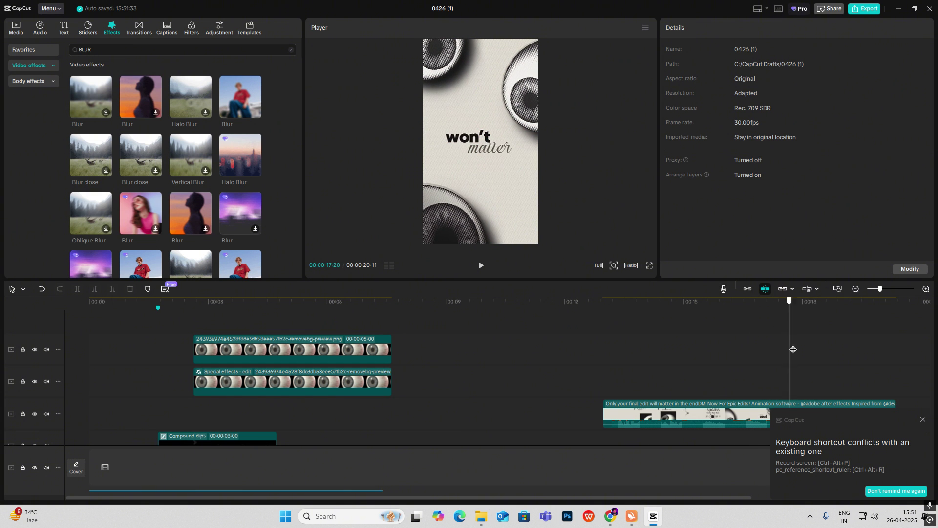
{"action": "left_click", "coordinate": [812, 358]}
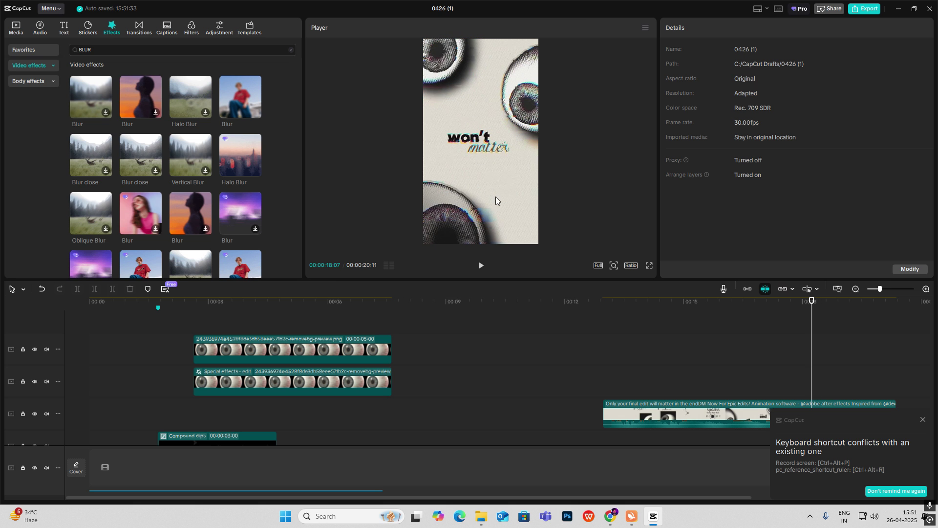
{"action": "scroll", "coordinate": [192, 336], "scroll_direction": "down", "scroll_amount": 2}
{"action": "left_click", "coordinate": [146, 336]}
{"action": "scroll", "coordinate": [164, 336], "scroll_direction": "up", "scroll_amount": 2}
{"action": "left_click", "coordinate": [209, 324]}
{"action": "left_click_drag", "start_coordinate": [209, 325], "coordinate": [282, 339]}
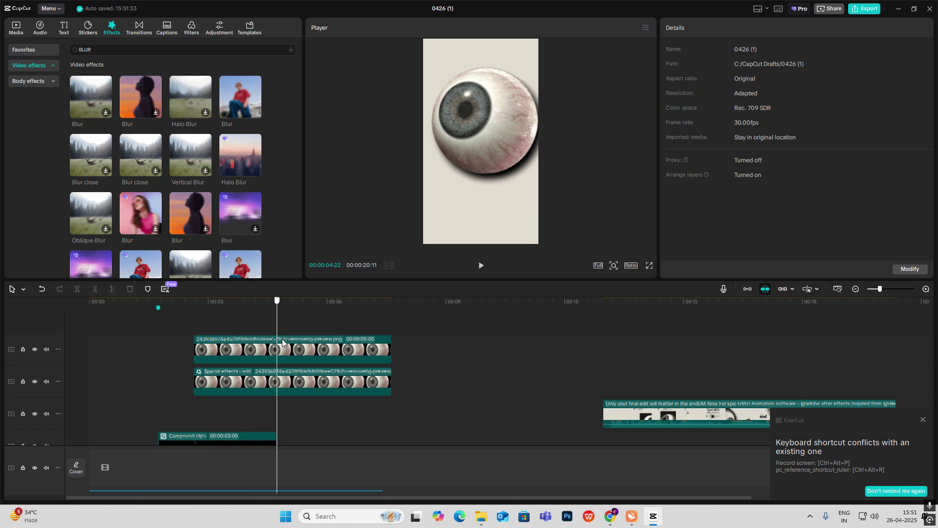
{"action": "left_click", "coordinate": [310, 386]}
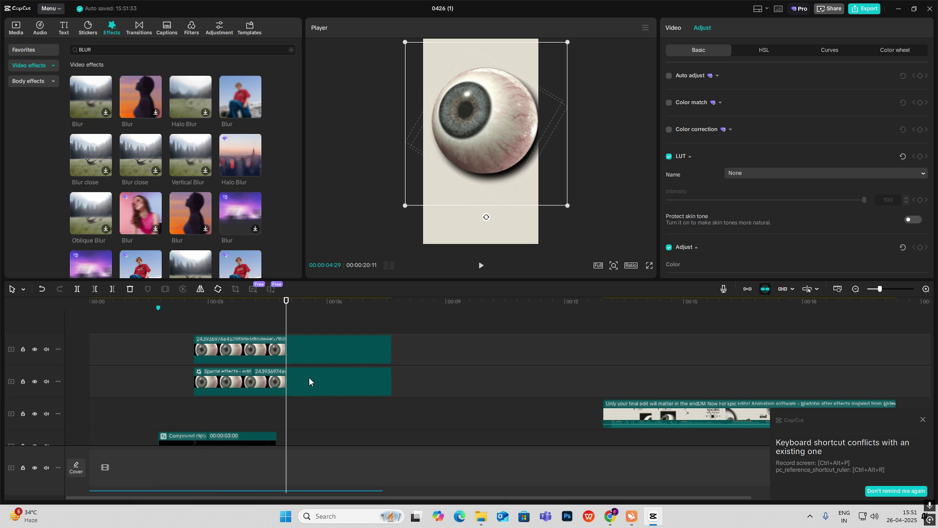
Add a Glitch transition at the cut between the two halves of the upper eyeball clip.
{"action": "left_click", "coordinate": [139, 26]}
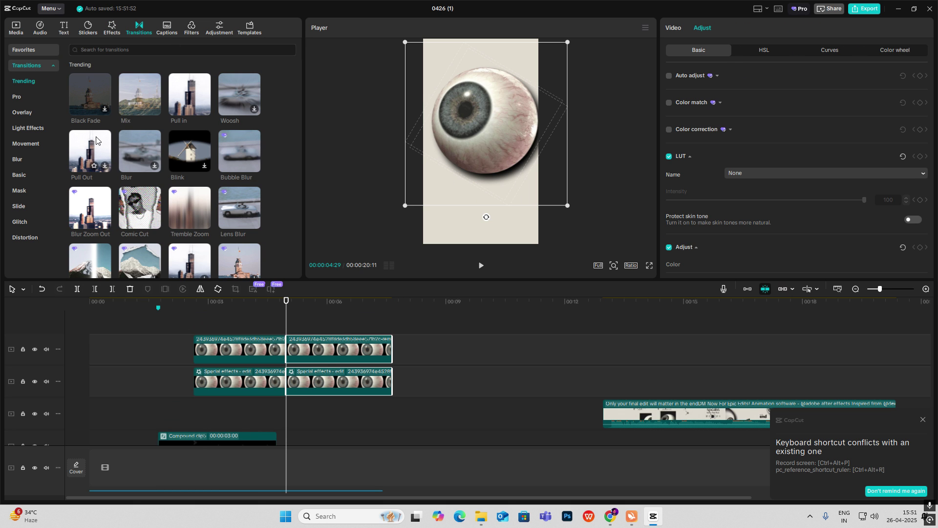
{"action": "left_click", "coordinate": [26, 144]}
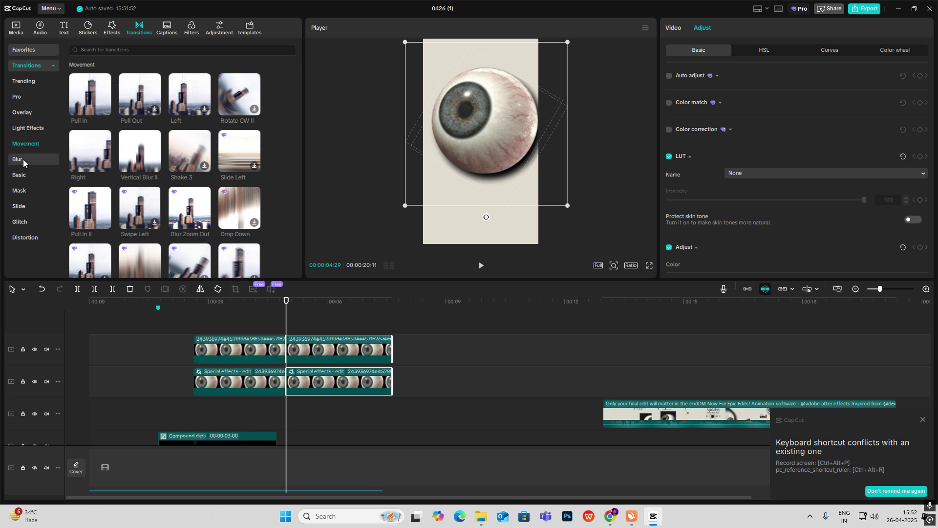
{"action": "left_click", "coordinate": [19, 222]}
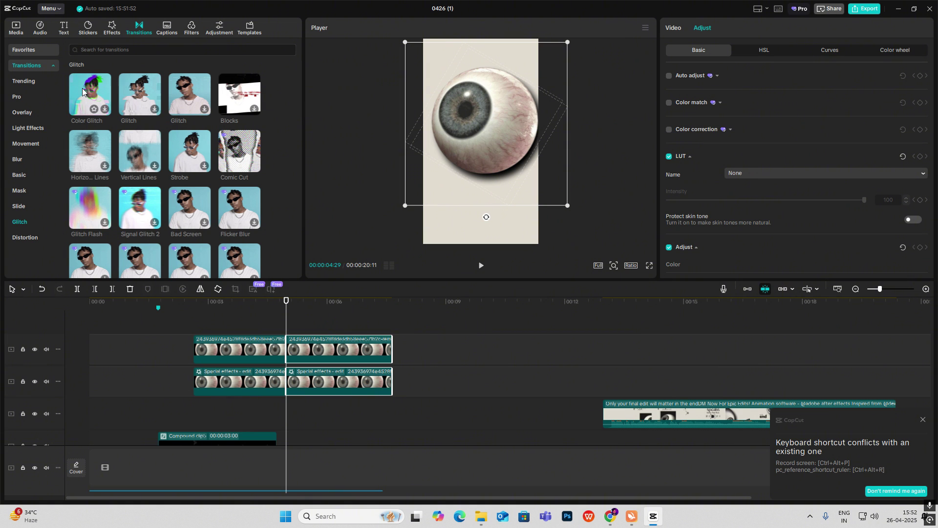
{"action": "left_click", "coordinate": [83, 88]}
{"action": "left_click_drag", "start_coordinate": [83, 88], "coordinate": [283, 348]}
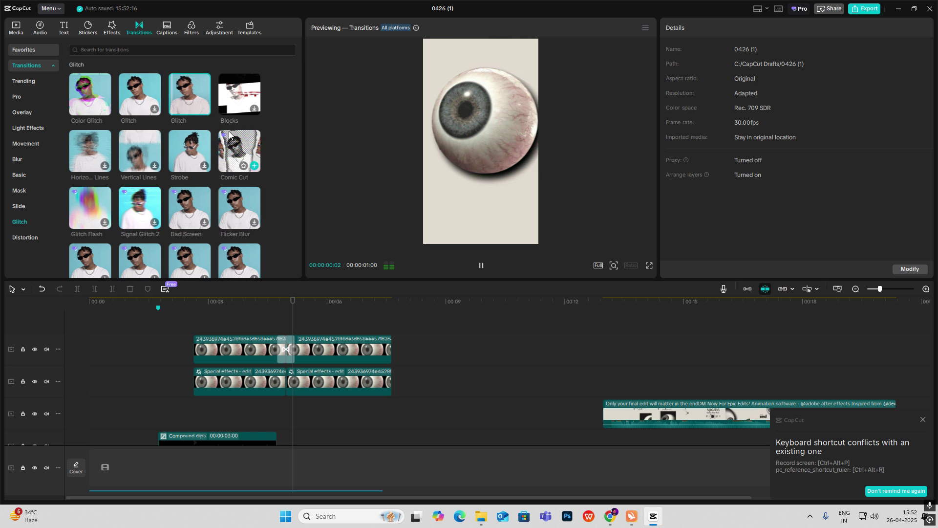
{"action": "left_click", "coordinate": [274, 324]}
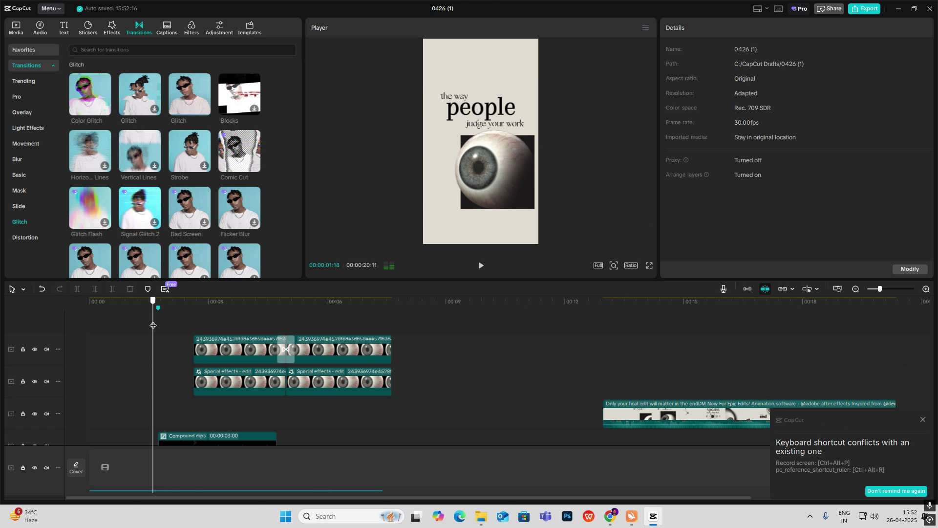
Delete all the eyeball clips from both upper tracks and review the two finished text scenes.
{"action": "left_click_drag", "start_coordinate": [196, 322], "coordinate": [403, 396]}
{"action": "key", "text": "Delete"}
{"action": "scroll", "coordinate": [314, 407], "scroll_direction": "down", "scroll_amount": 3}
{"action": "left_click", "coordinate": [111, 334]}
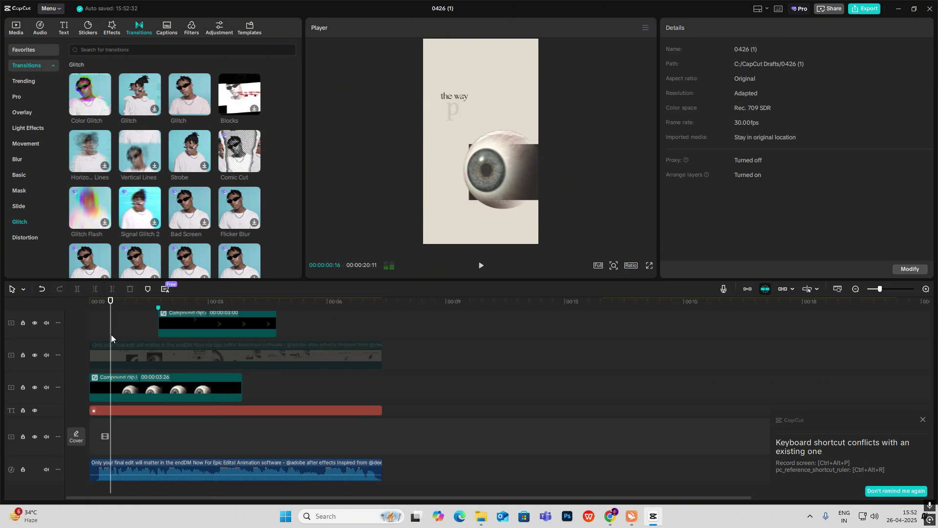
{"action": "left_click_drag", "start_coordinate": [111, 335], "coordinate": [181, 378]}
Examine the dotted texture over the eyeballs and background in the reference video's "in the end" scene at high preview zoom.
{"action": "scroll", "coordinate": [707, 367], "scroll_direction": "up", "scroll_amount": 2}
{"action": "left_click_drag", "start_coordinate": [690, 325], "coordinate": [700, 331]}
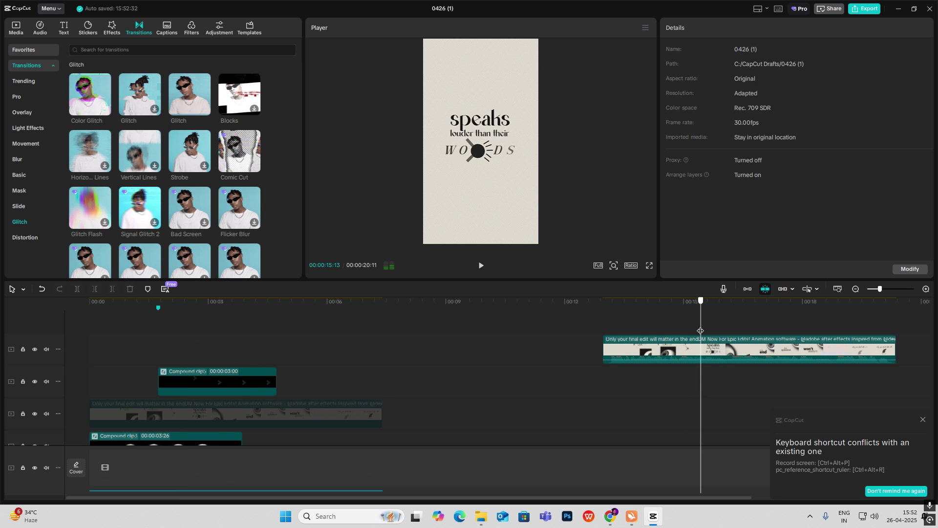
{"action": "left_click", "coordinate": [614, 267]}
{"action": "left_click_drag", "start_coordinate": [606, 282], "coordinate": [636, 282]}
{"action": "left_click_drag", "start_coordinate": [637, 226], "coordinate": [634, 221]}
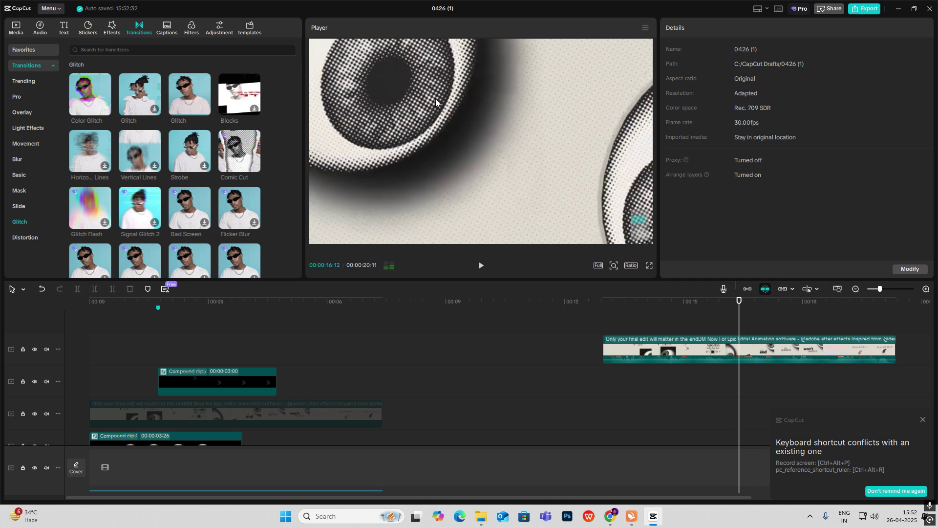
{"action": "left_click", "coordinate": [614, 266]}
{"action": "left_click_drag", "start_coordinate": [615, 282], "coordinate": [597, 286]}
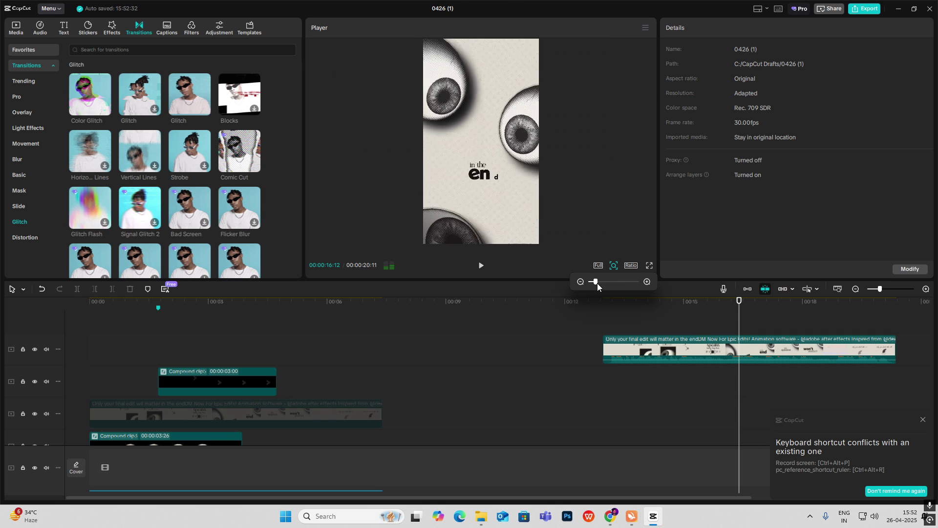
{"action": "left_click", "coordinate": [75, 333]}
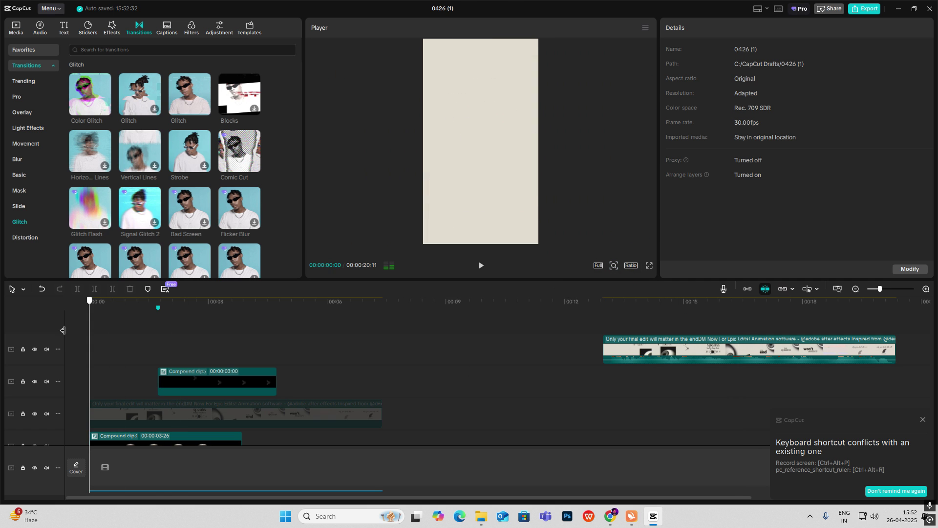
Add the Dot Silkscreen texture effect above all tracks from 00:00 and extend it to the end of the background.
{"action": "left_click", "coordinate": [109, 28]}
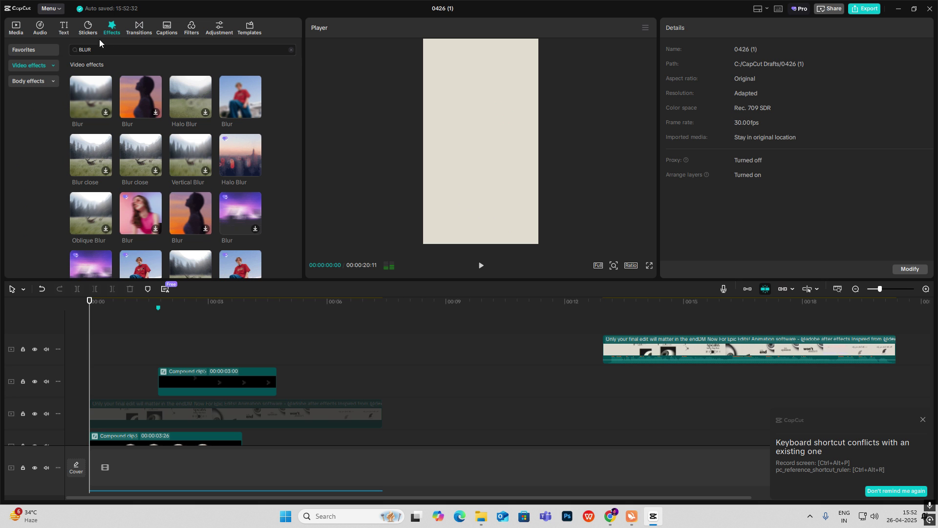
{"action": "key", "text": "BackSpace"}
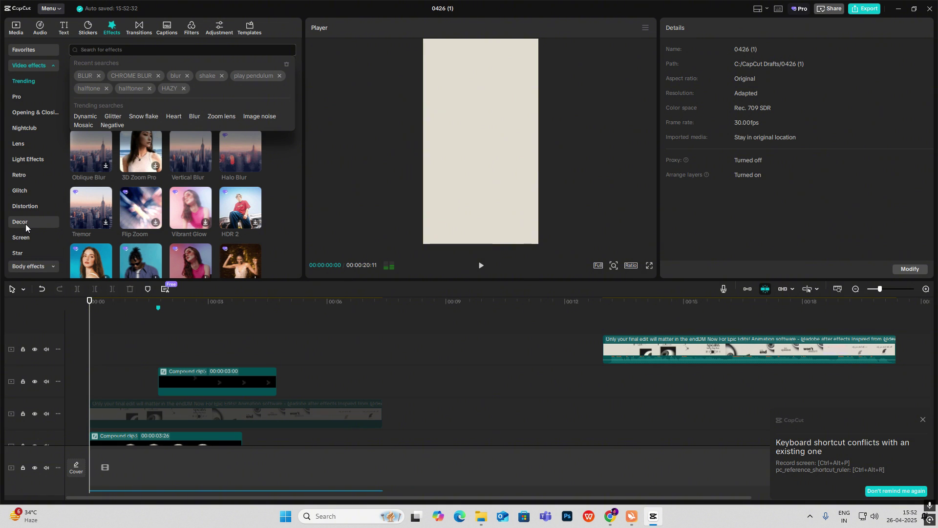
{"action": "scroll", "coordinate": [34, 76], "scroll_direction": "down", "scroll_amount": 3}
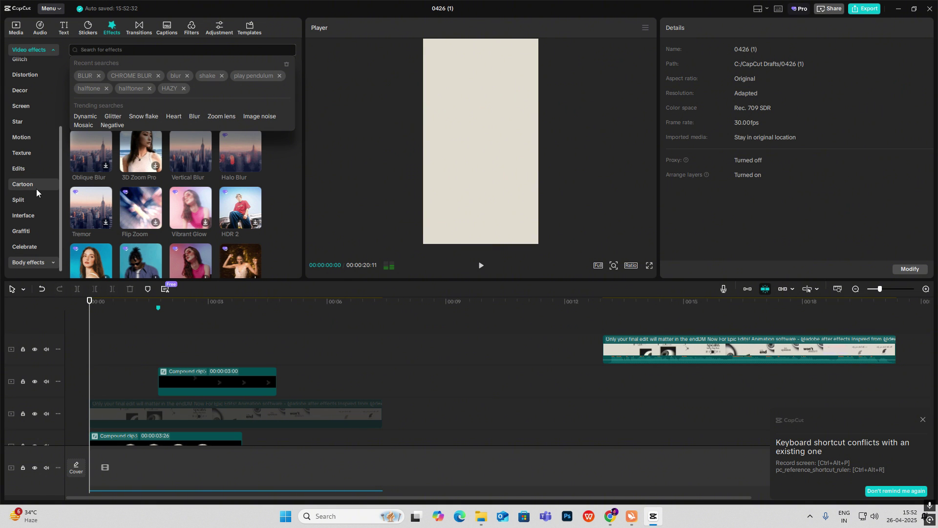
{"action": "left_click", "coordinate": [30, 157]}
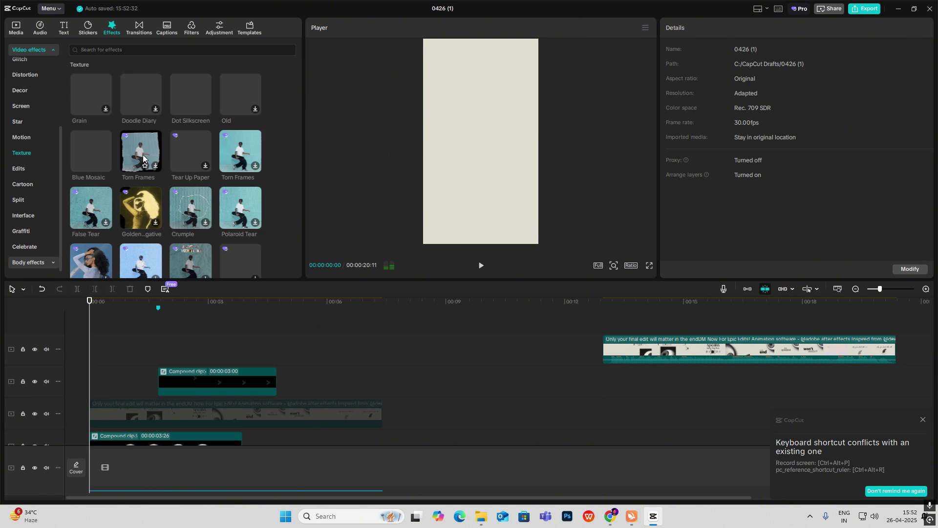
{"action": "left_click_drag", "start_coordinate": [188, 102], "coordinate": [211, 338]}
{"action": "left_click_drag", "start_coordinate": [336, 340], "coordinate": [371, 347]}
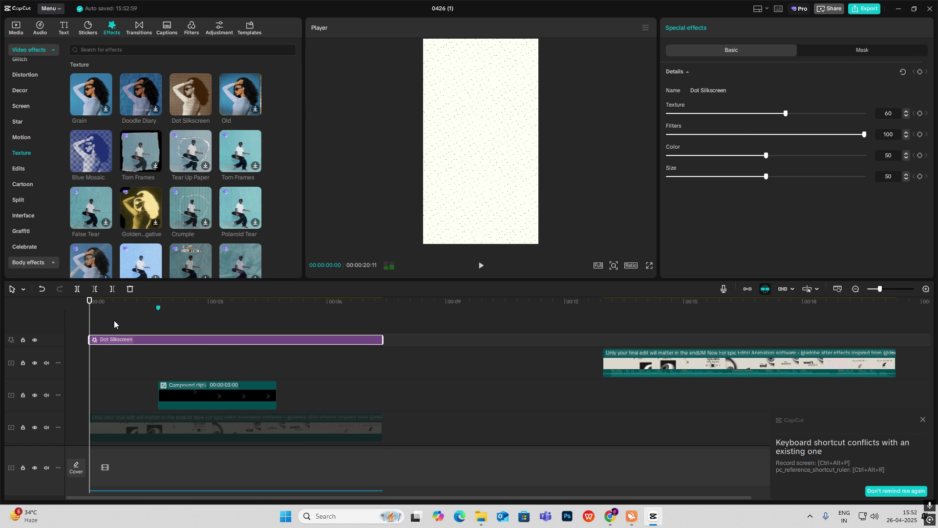
Set the Dot Silkscreen effect to Texture 16, Filters 51, Color 29 and Size 71, and preview it across both text scenes.
{"action": "left_click", "coordinate": [146, 324]}
{"action": "left_click", "coordinate": [178, 340]}
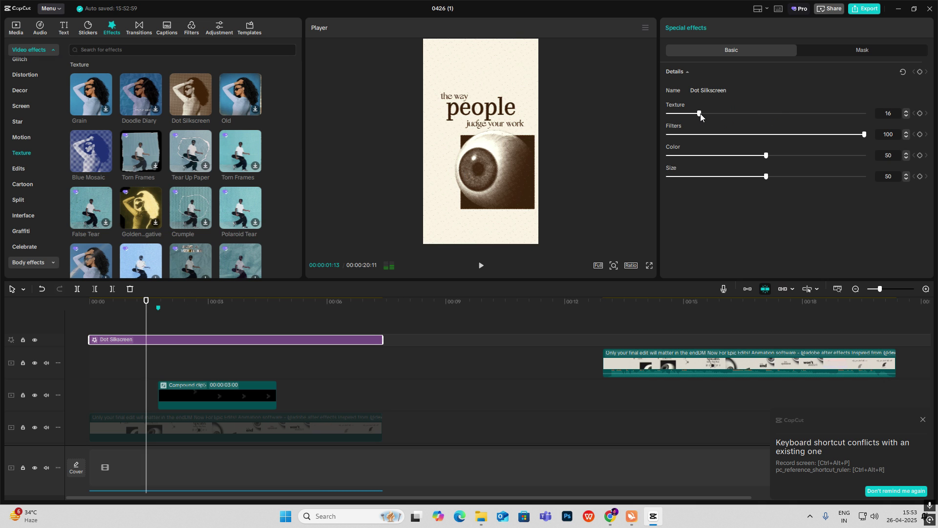
{"action": "left_click_drag", "start_coordinate": [755, 131], "coordinate": [749, 134]}
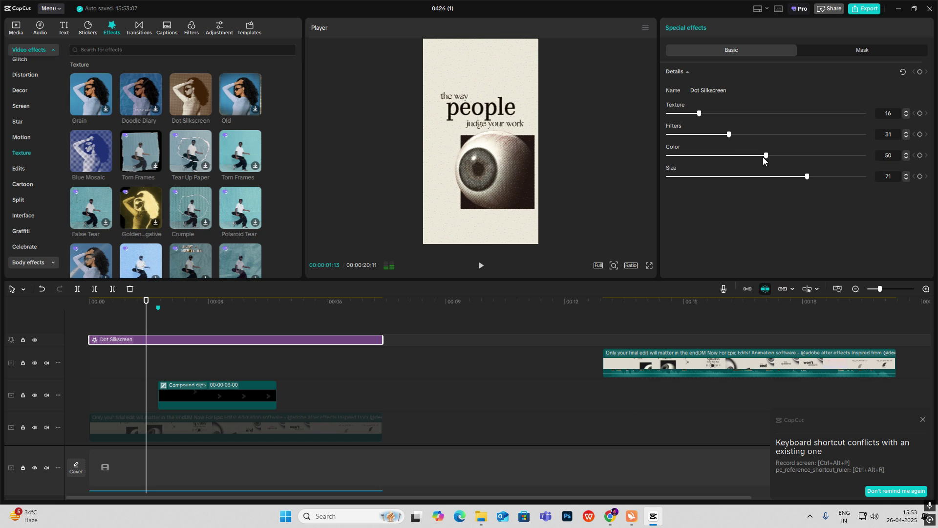
{"action": "left_click_drag", "start_coordinate": [765, 156], "coordinate": [726, 157]}
{"action": "left_click_drag", "start_coordinate": [729, 134], "coordinate": [785, 133]}
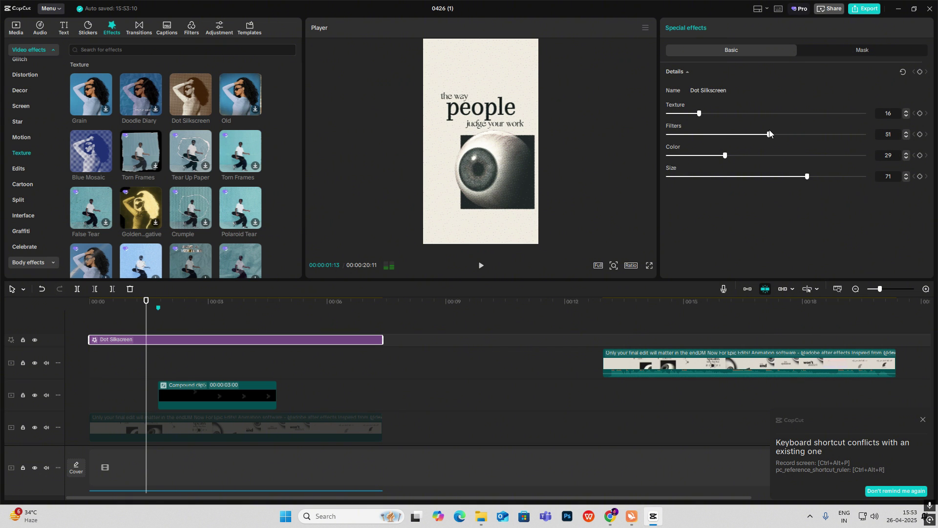
{"action": "left_click_drag", "start_coordinate": [111, 301], "coordinate": [233, 367]}
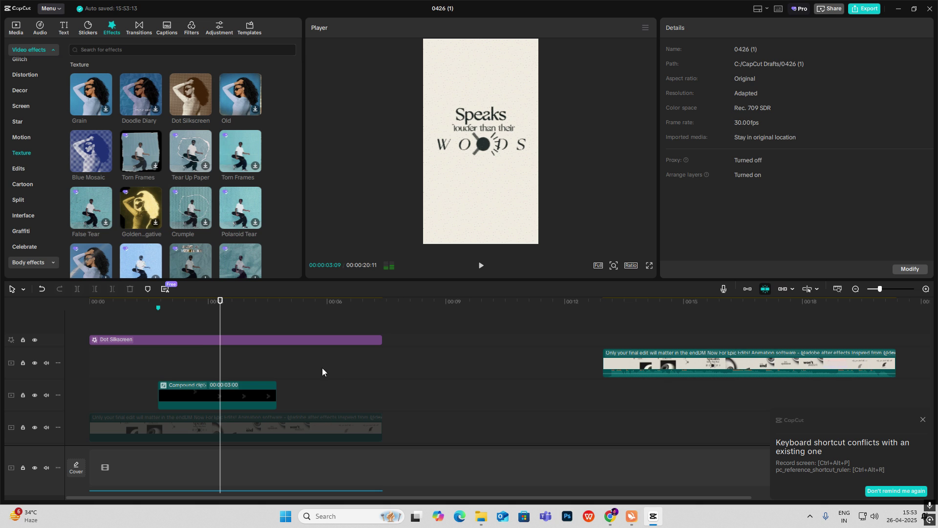